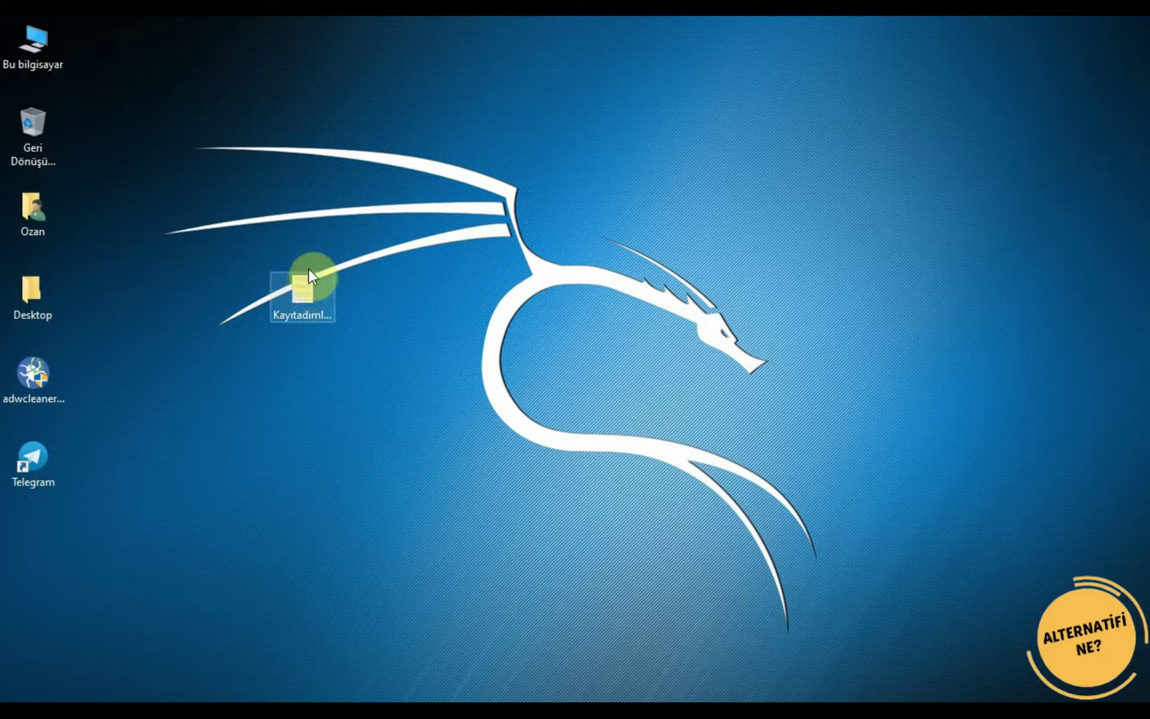
- Review the numbered registry paths in the Kayıtadımları text file on the desktop and close it
double_click(297, 290)
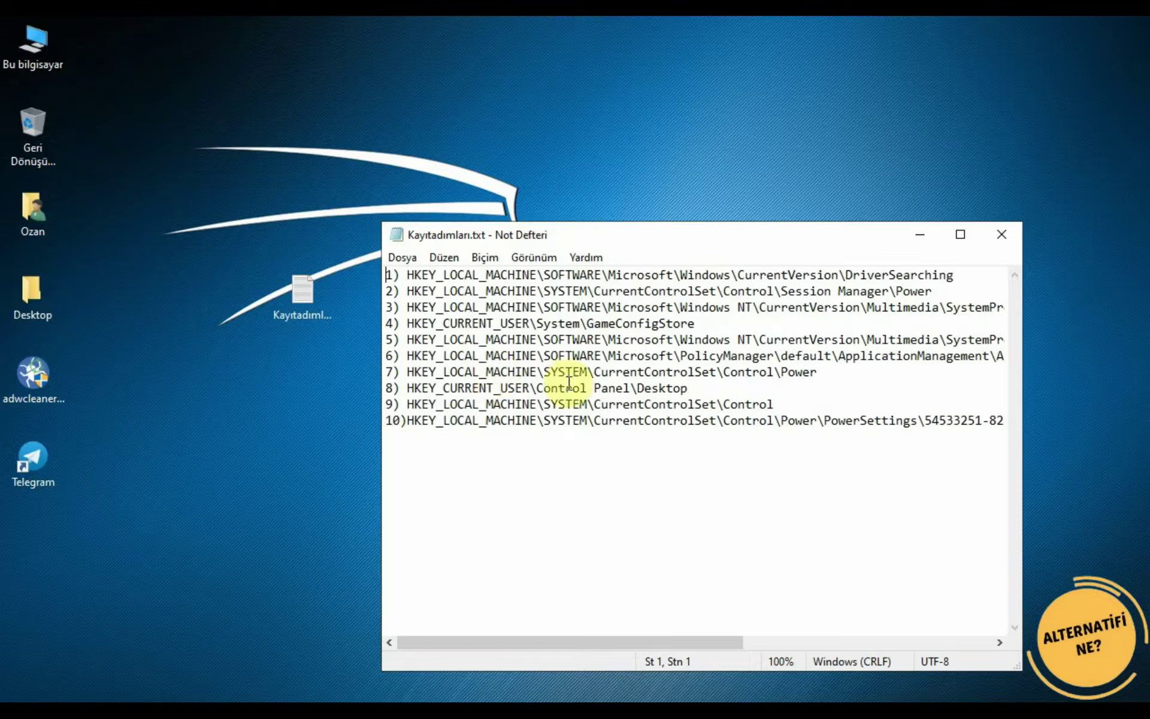
key("alt+F4")
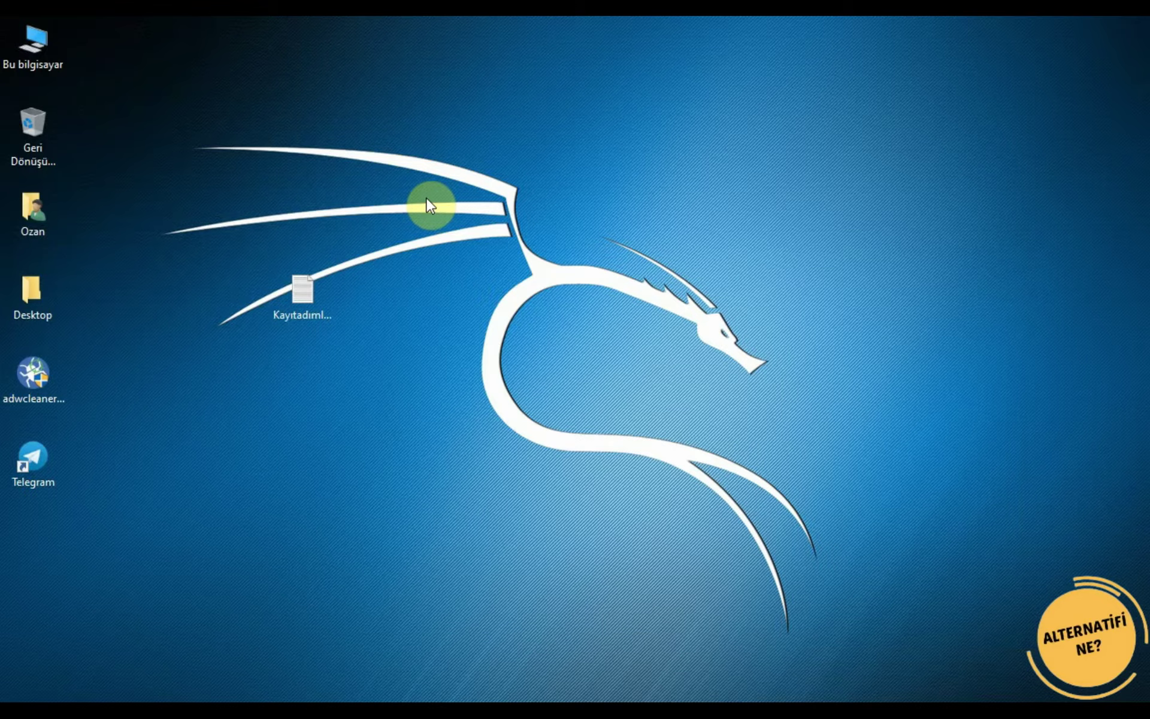
- Create a system restore point named yedek1 from the computer's System Protection settings, and close the system windows
right_click(34, 48)
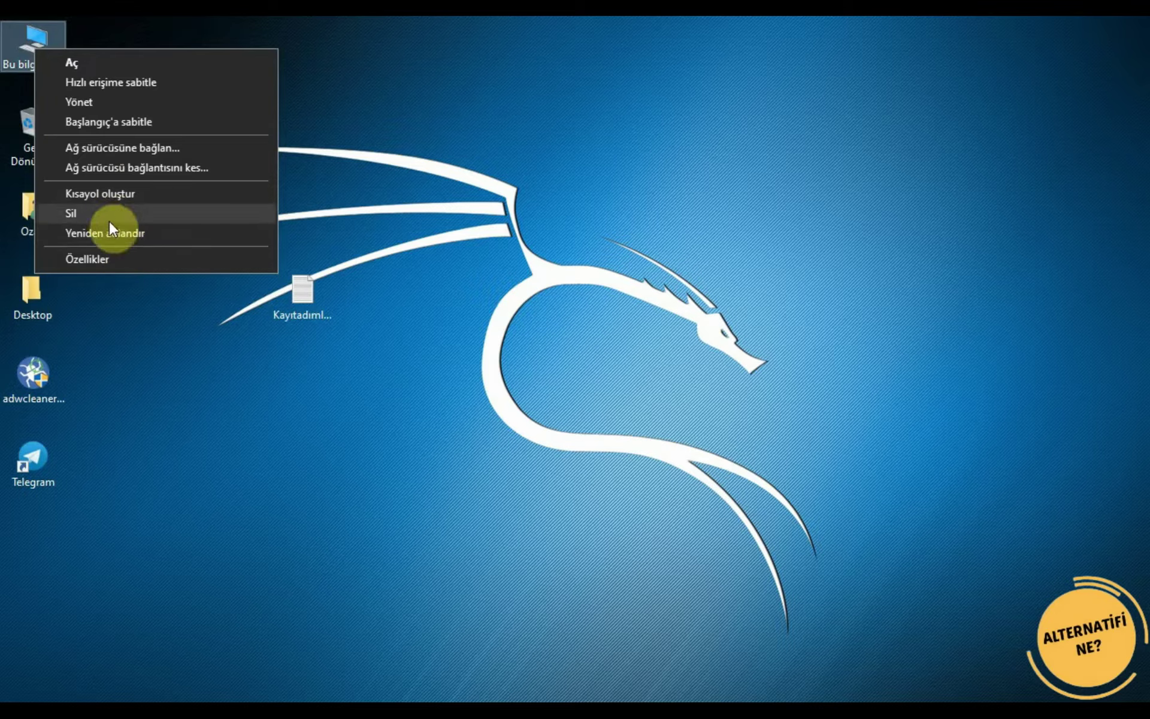
left_click(127, 260)
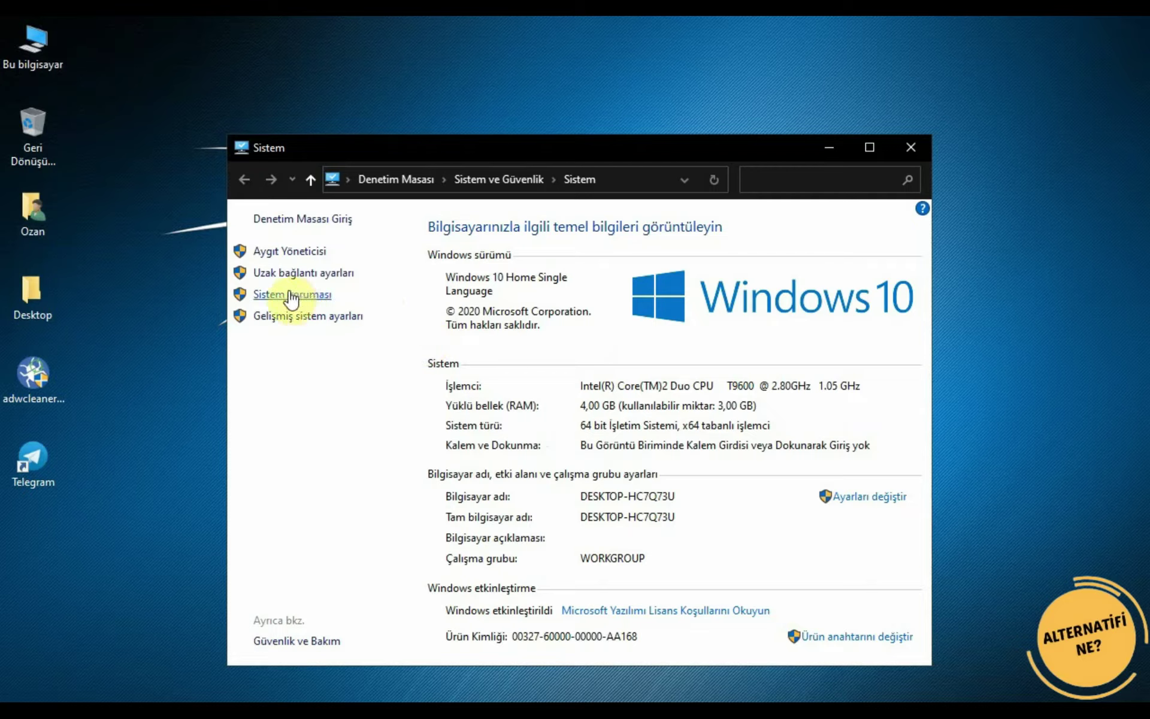
left_click(291, 295)
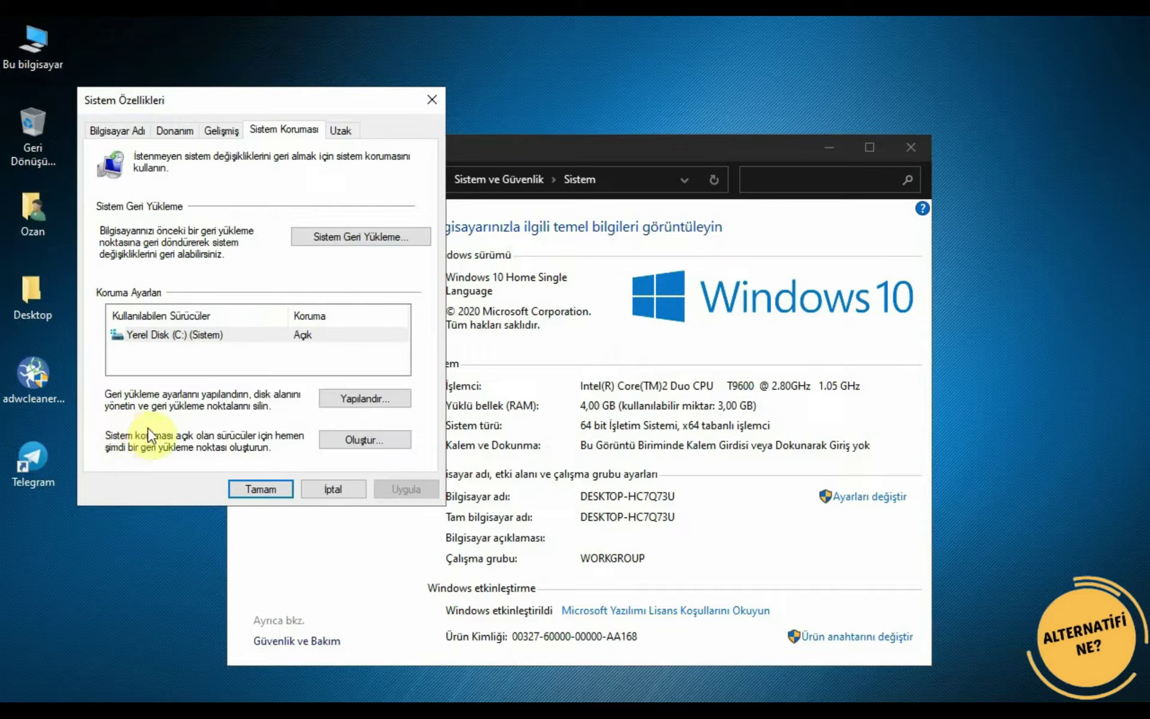
left_click(361, 434)
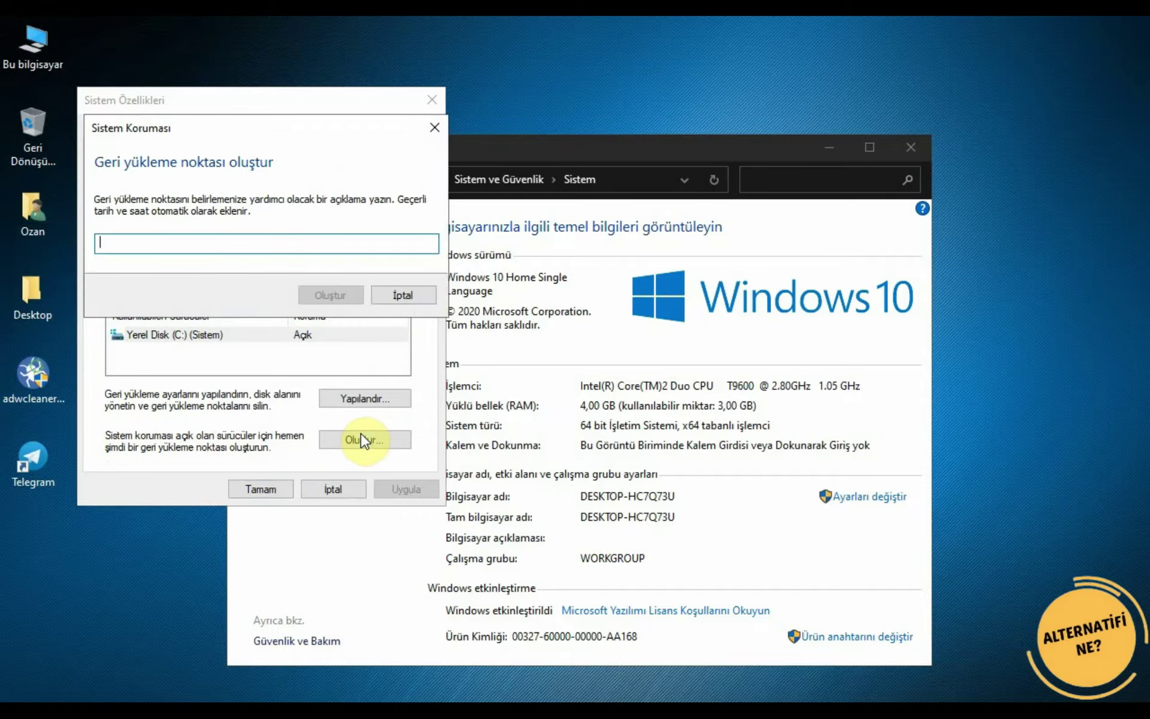
type("yedek1")
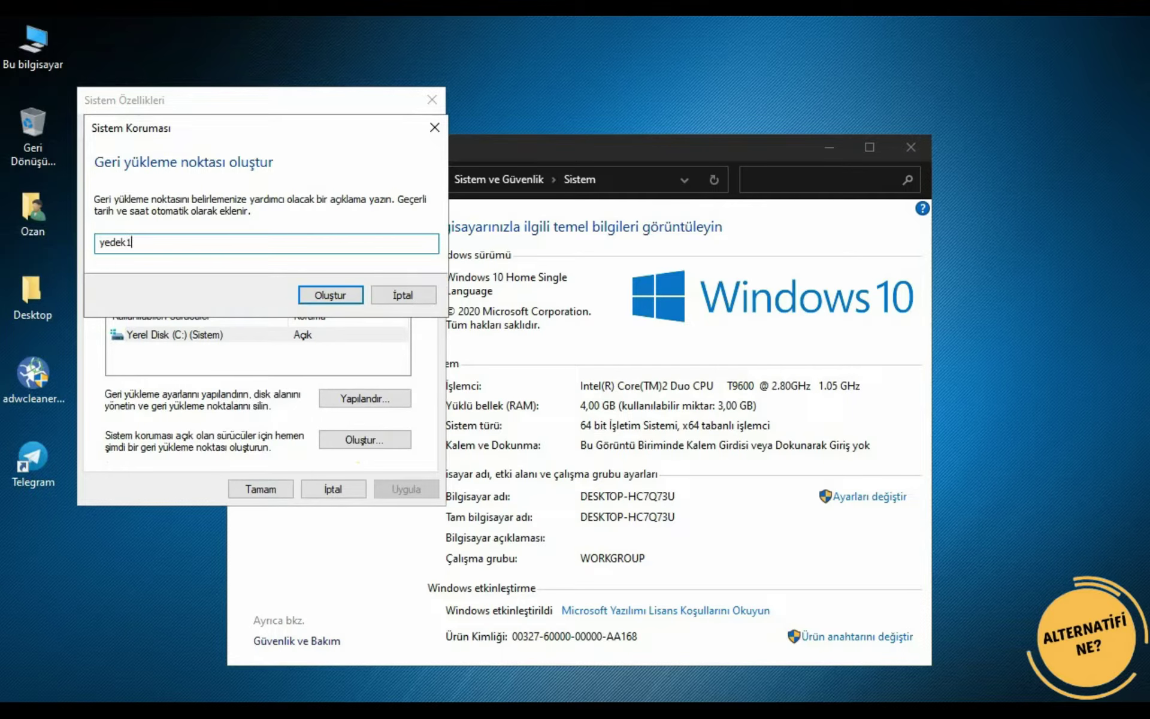
left_click(335, 296)
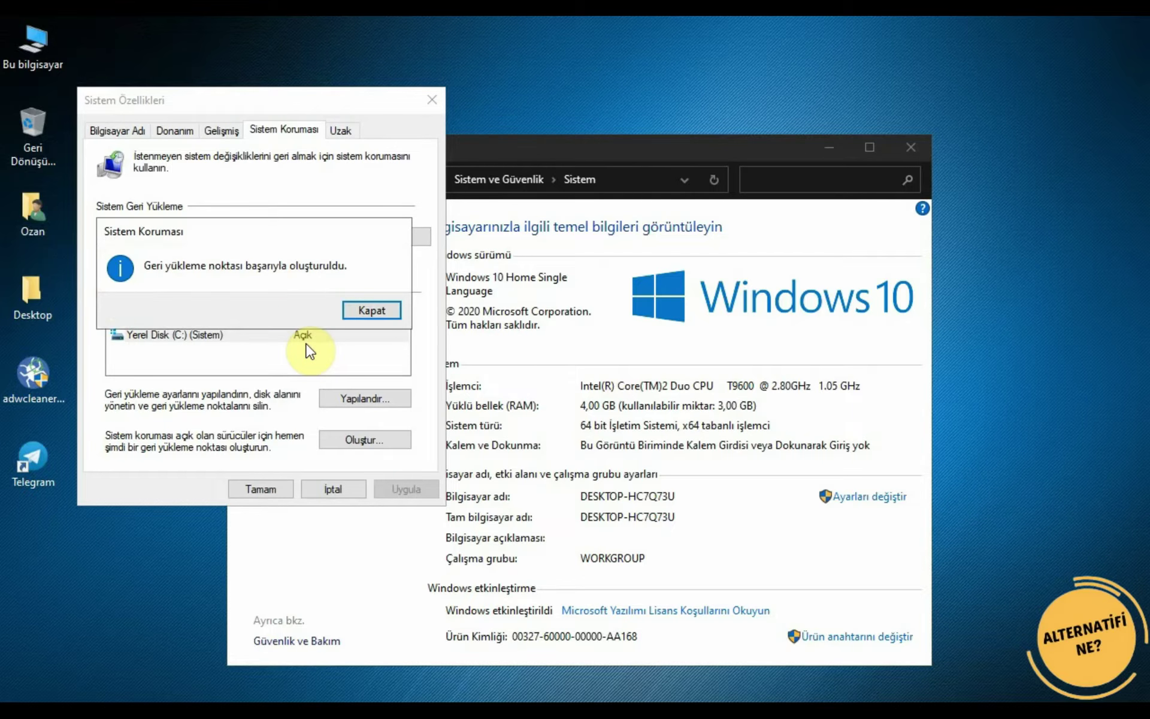
left_click(371, 311)
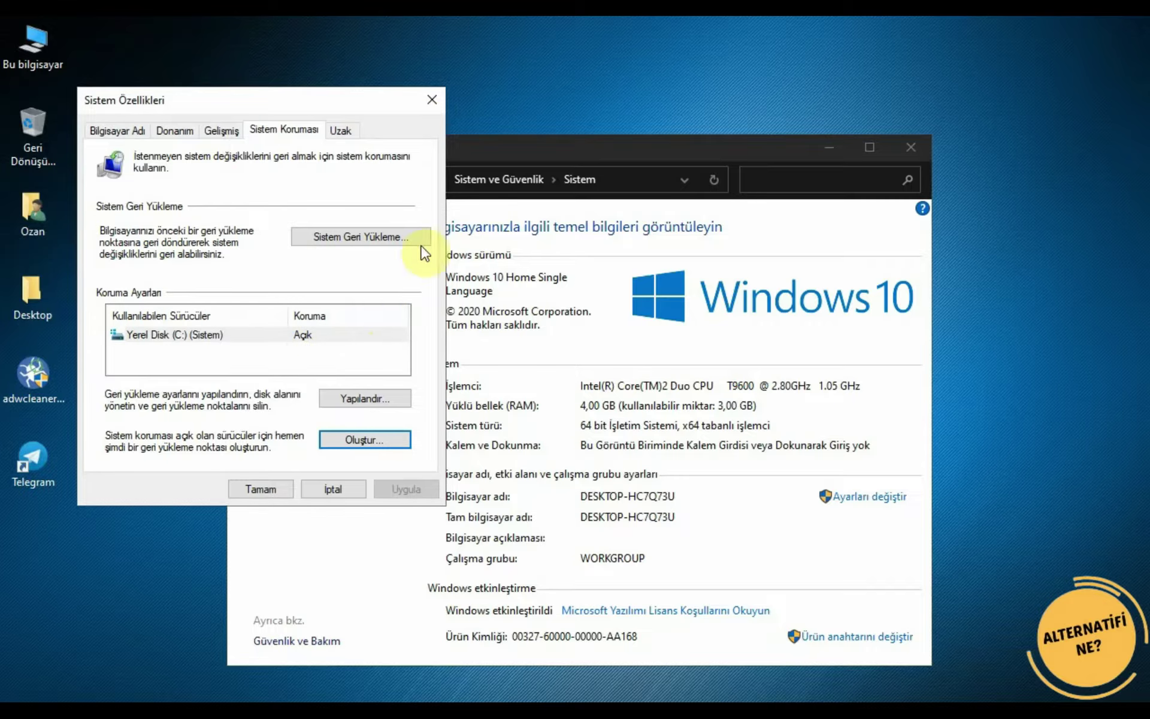
left_click(431, 100)
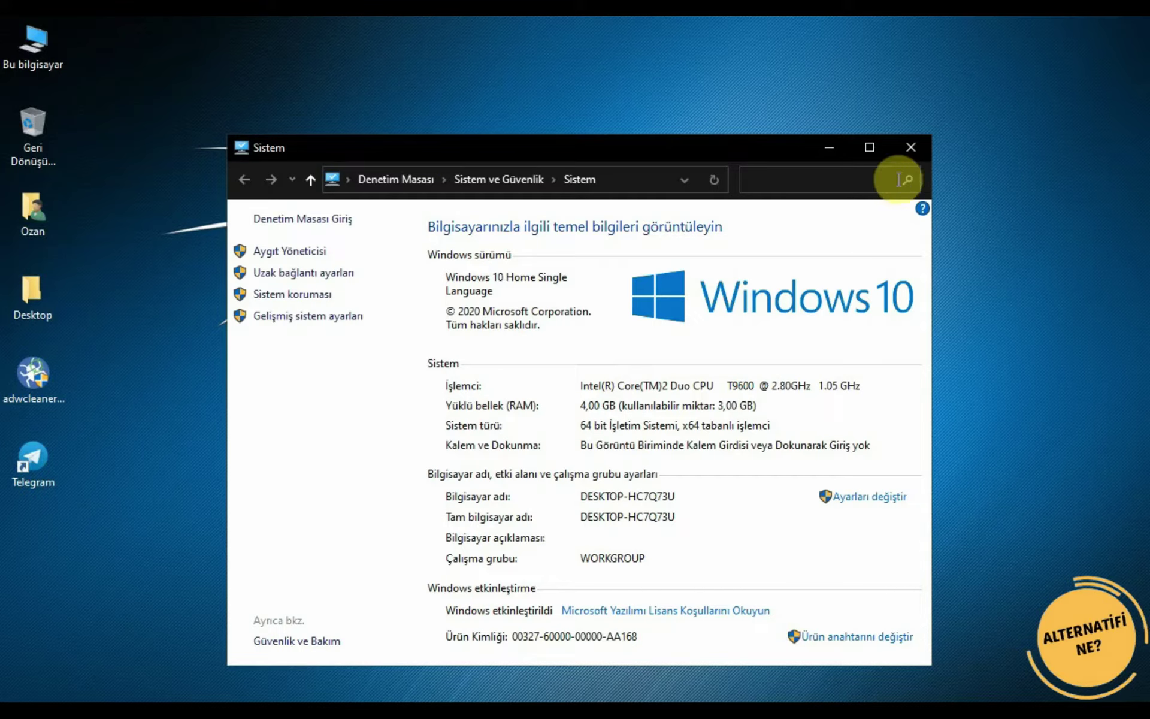
left_click(914, 150)
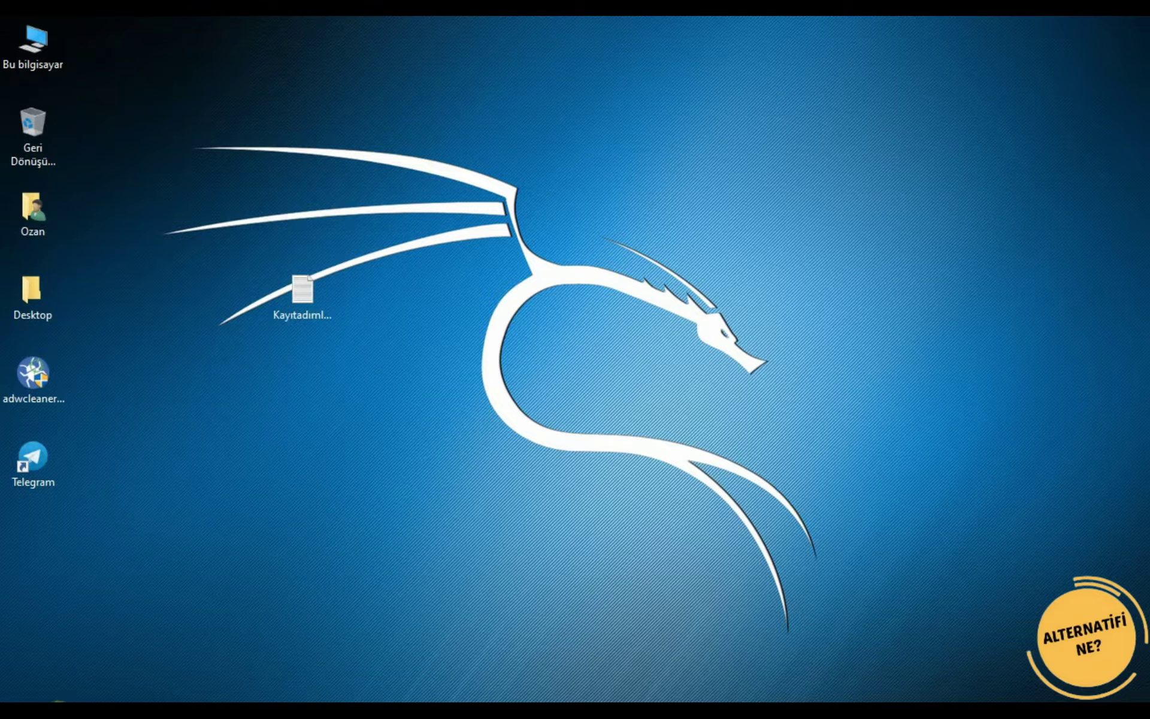
- Find Kayıt Defteri Düzenleyicisi with the search term "kay" and run it as administrator
left_click(67, 695)
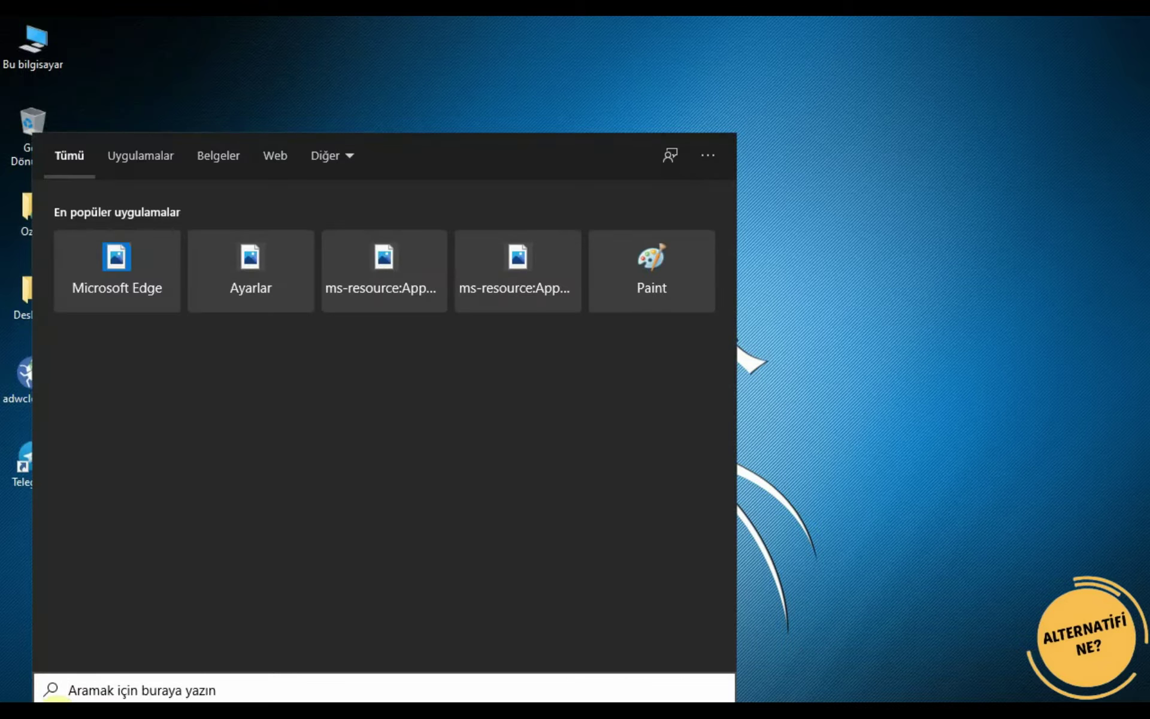
type("kay")
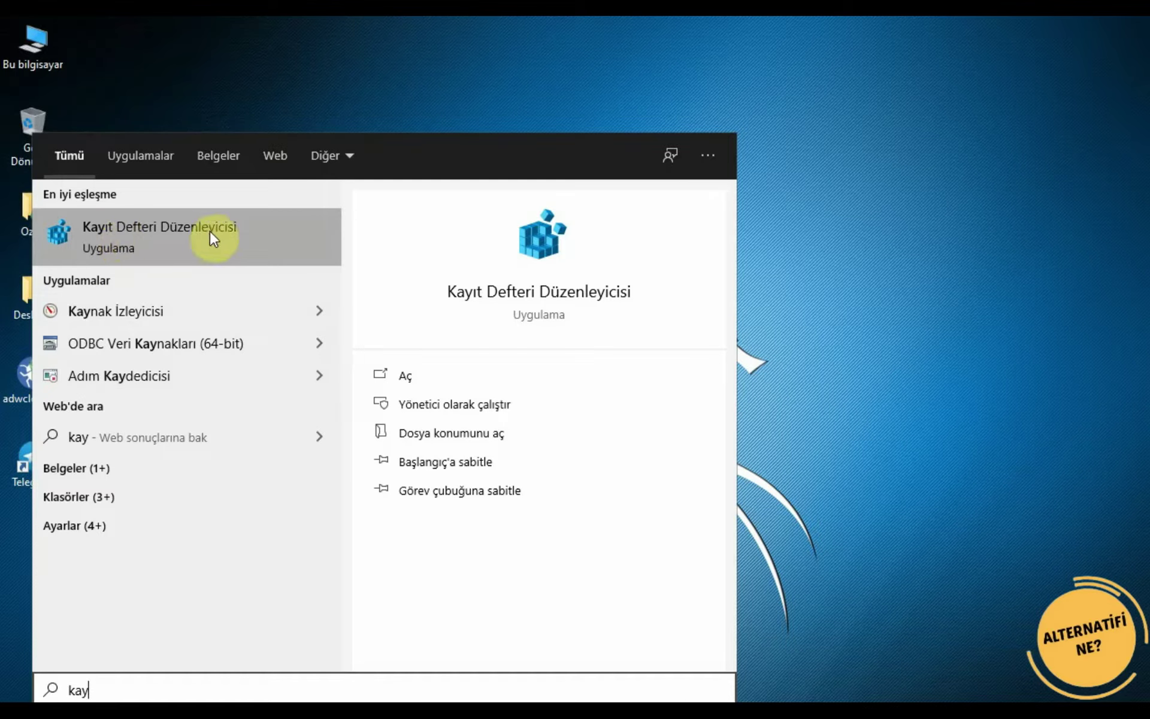
right_click(173, 228)
left_click(254, 246)
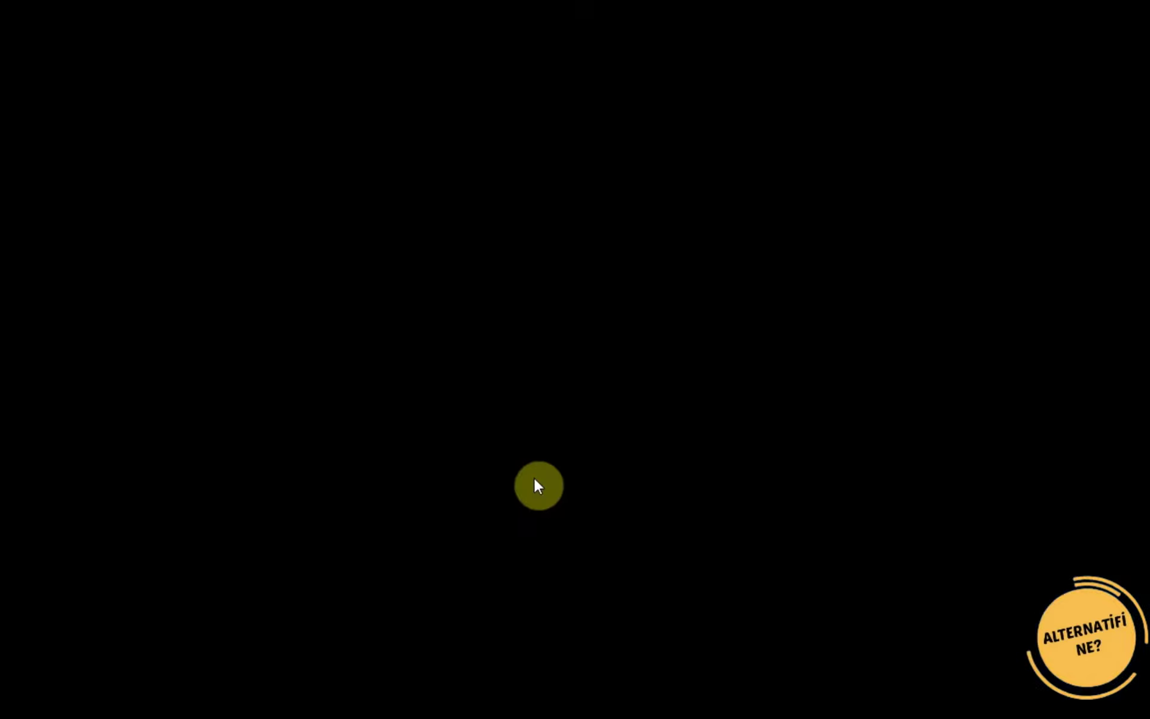
left_click(535, 482)
left_click(660, 23)
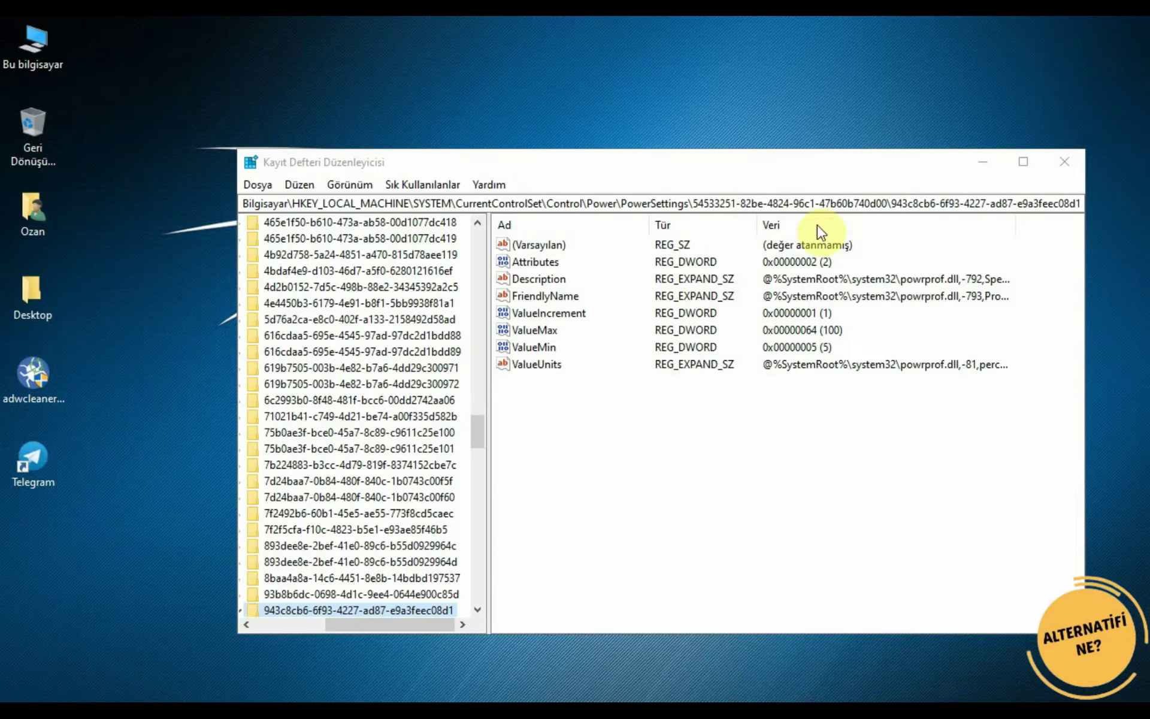
- Clear the registry path in the address field and bring the key tree back to its root
left_click(347, 203)
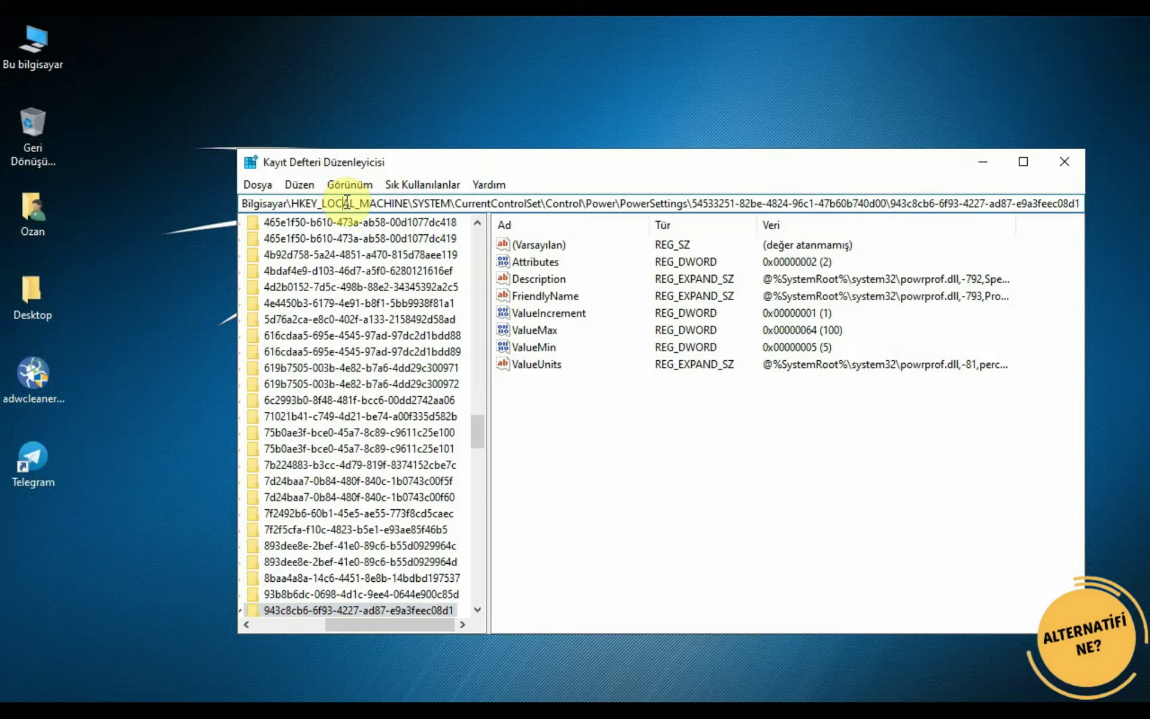
key("ctrl+a")
key("BackSpace")
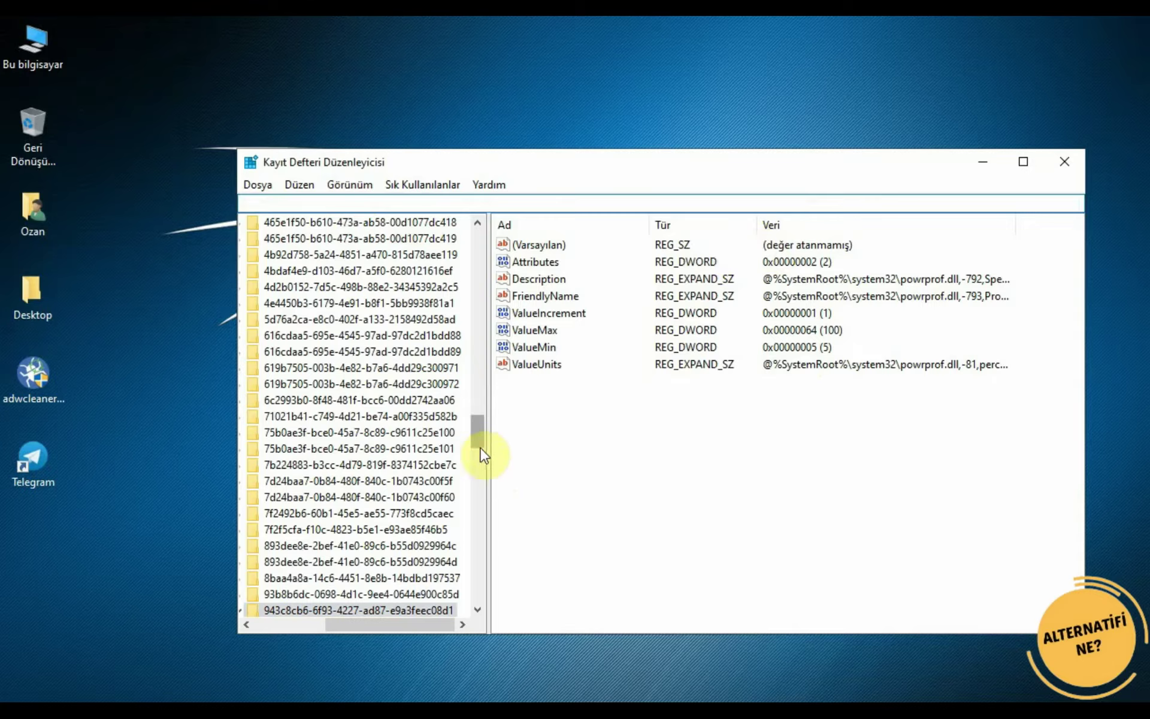
left_click_drag(479, 443, 480, 246)
left_click_drag(427, 618, 361, 619)
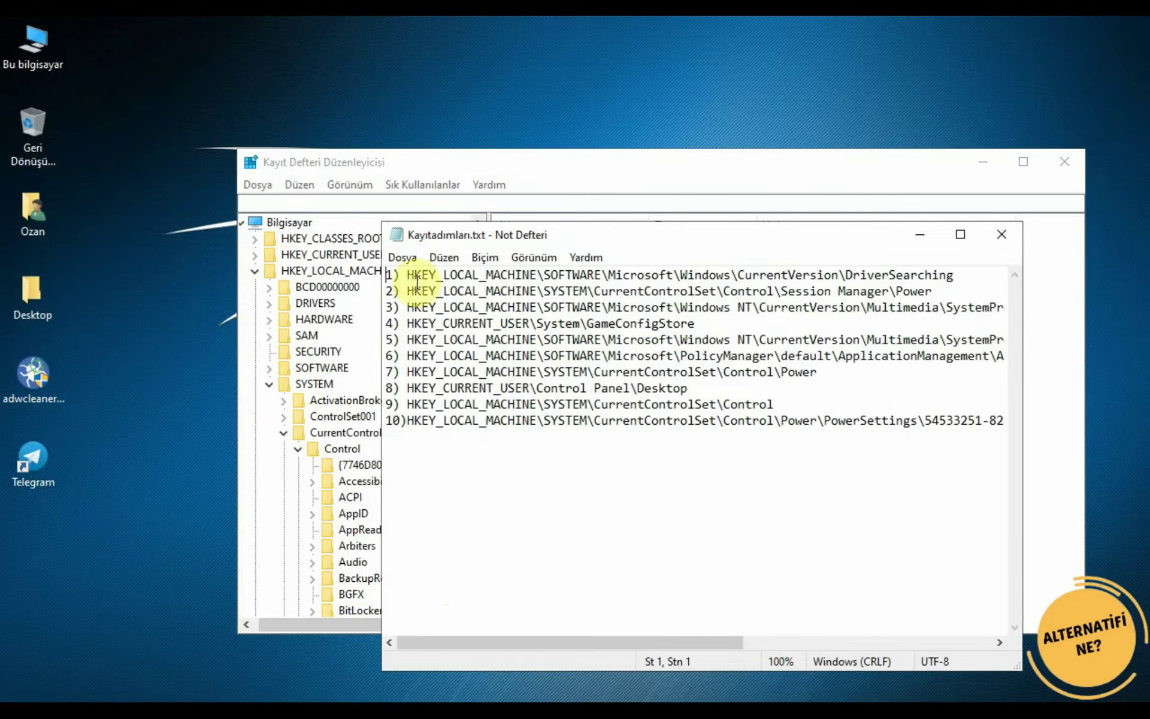
- Copy path 1 from Kayıtadımları.txt and go to HKEY_LOCAL_MACHINE\SOFTWARE\Microsoft\Windows\CurrentVersion\DriverSearching in the registry
left_click_drag(406, 275, 925, 269)
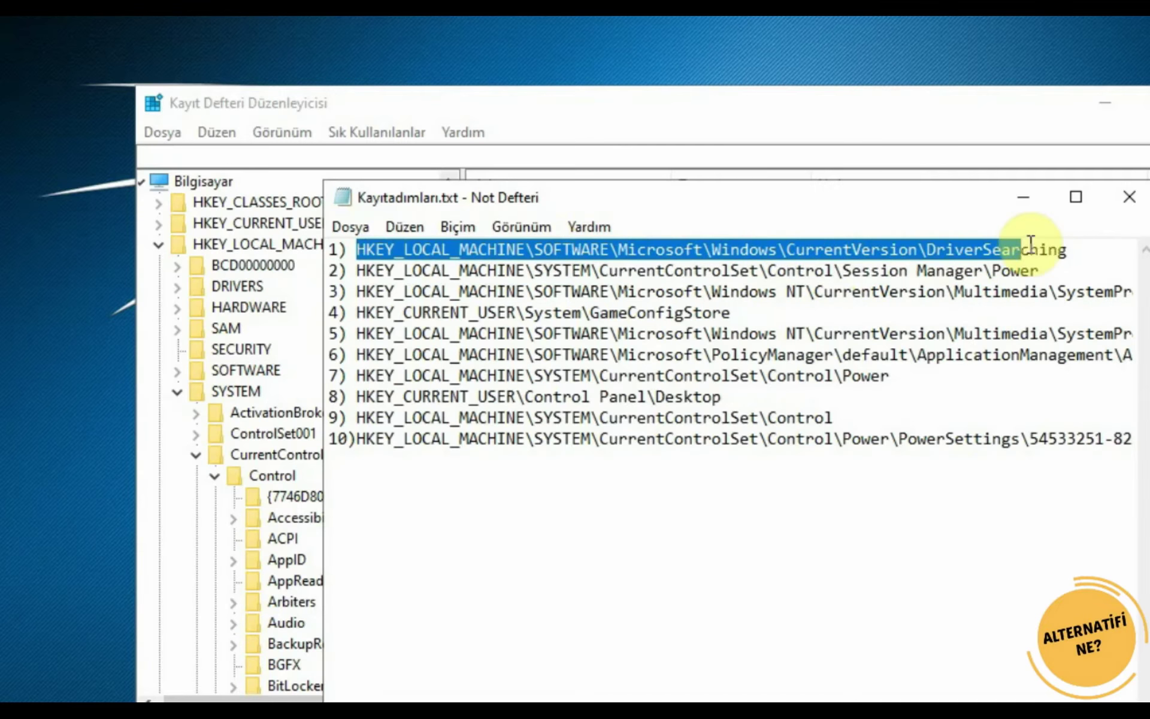
left_click_drag(1030, 242, 1062, 245)
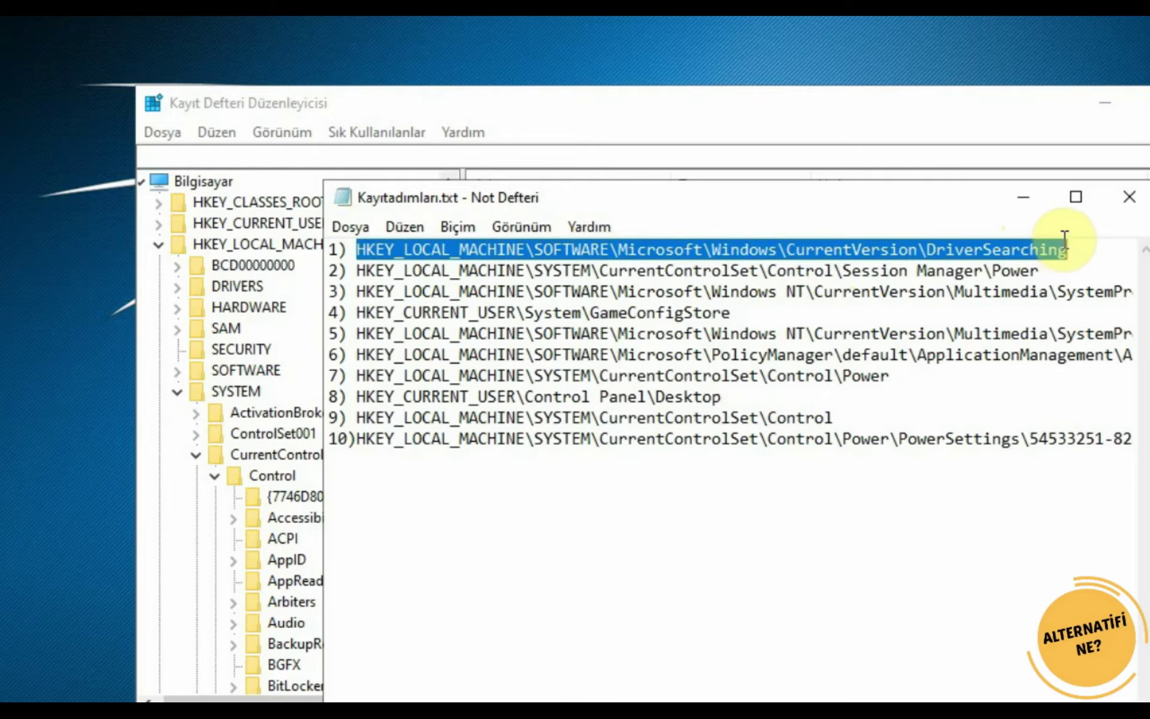
right_click(1041, 246)
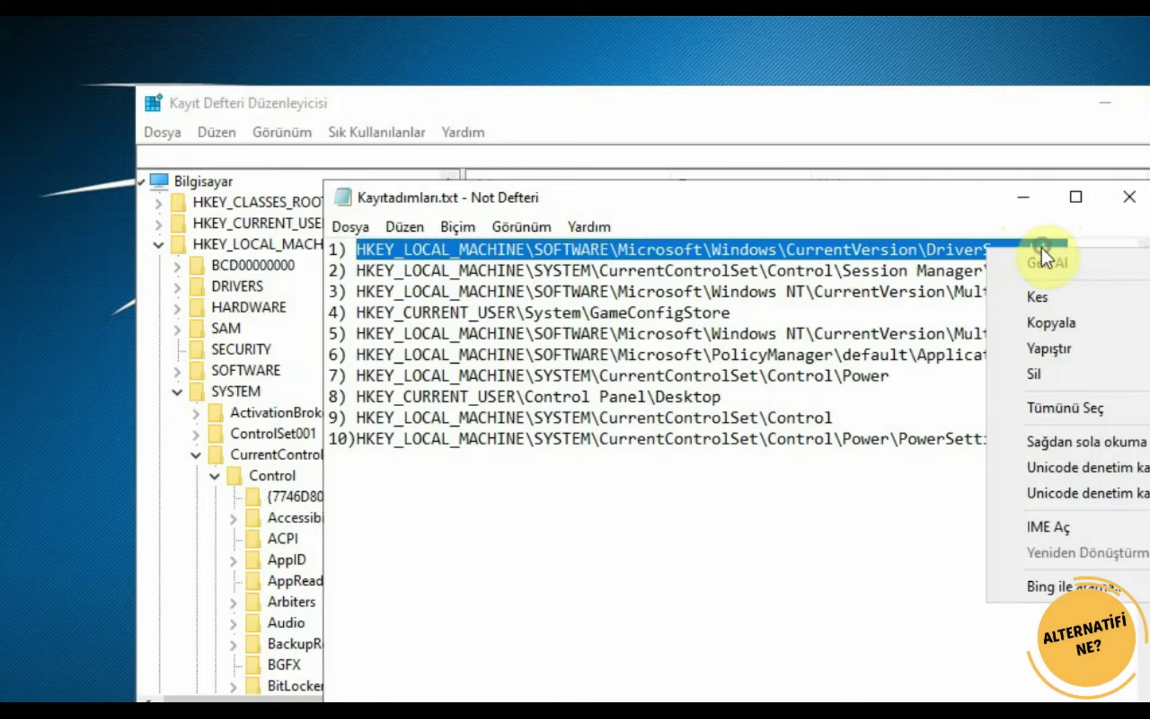
left_click(1082, 324)
left_click(1078, 125)
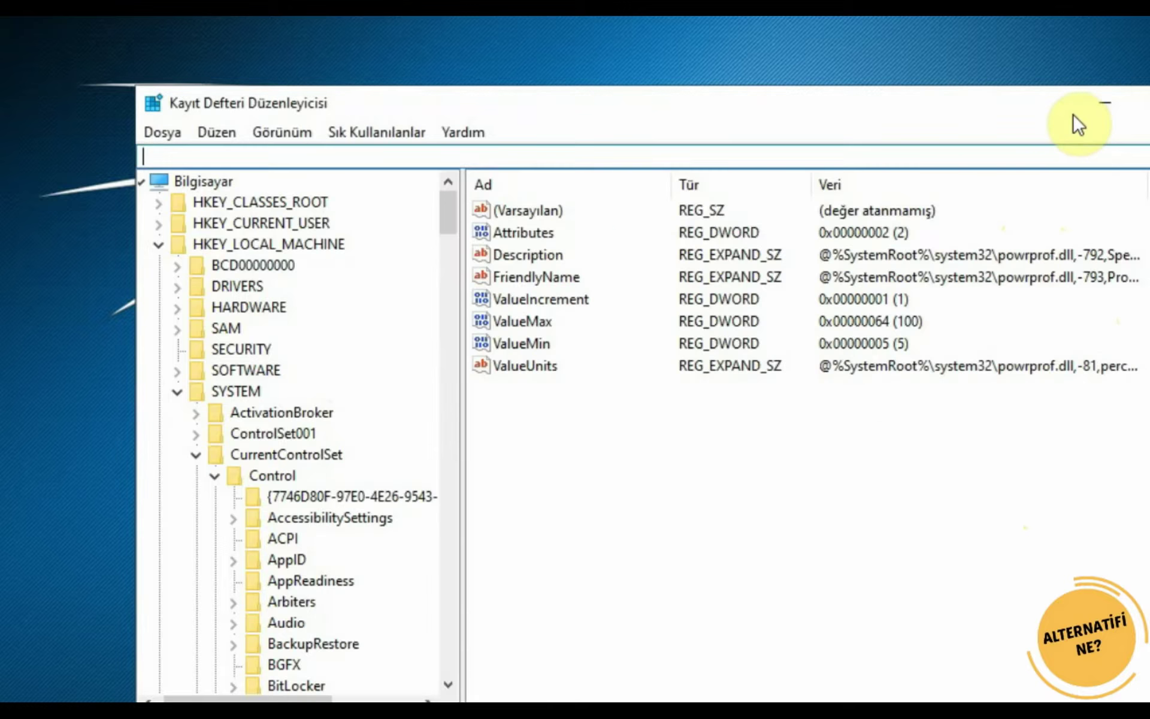
right_click(795, 157)
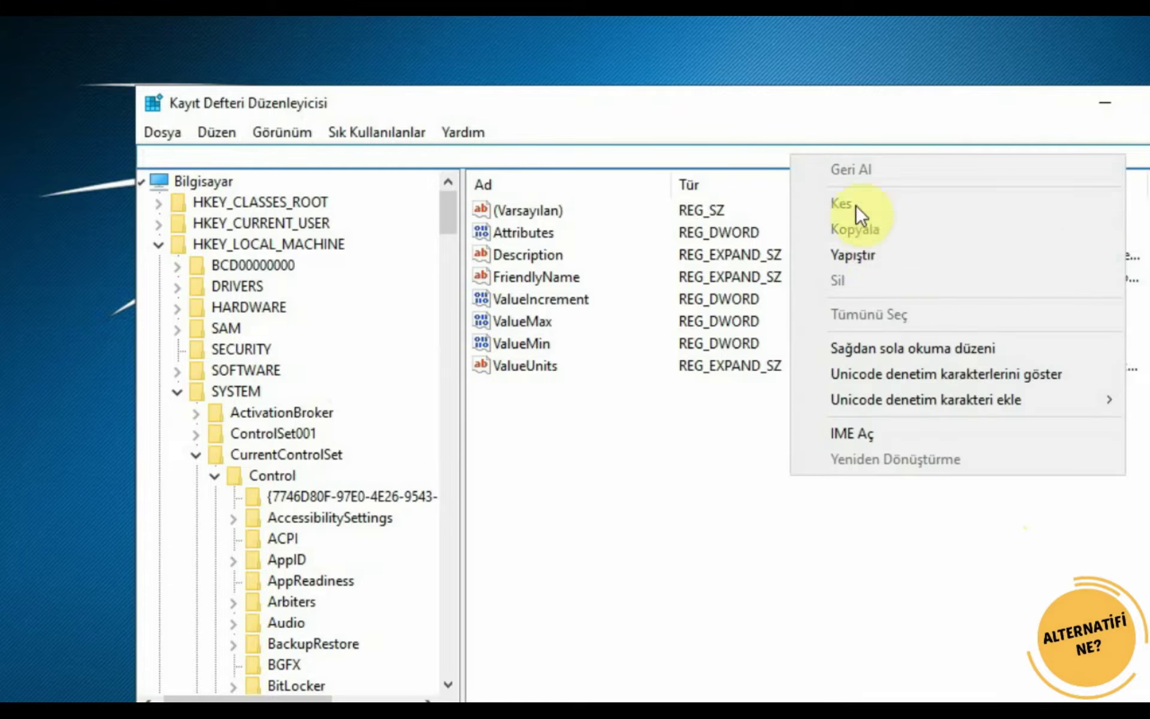
left_click(863, 255)
key("Return")
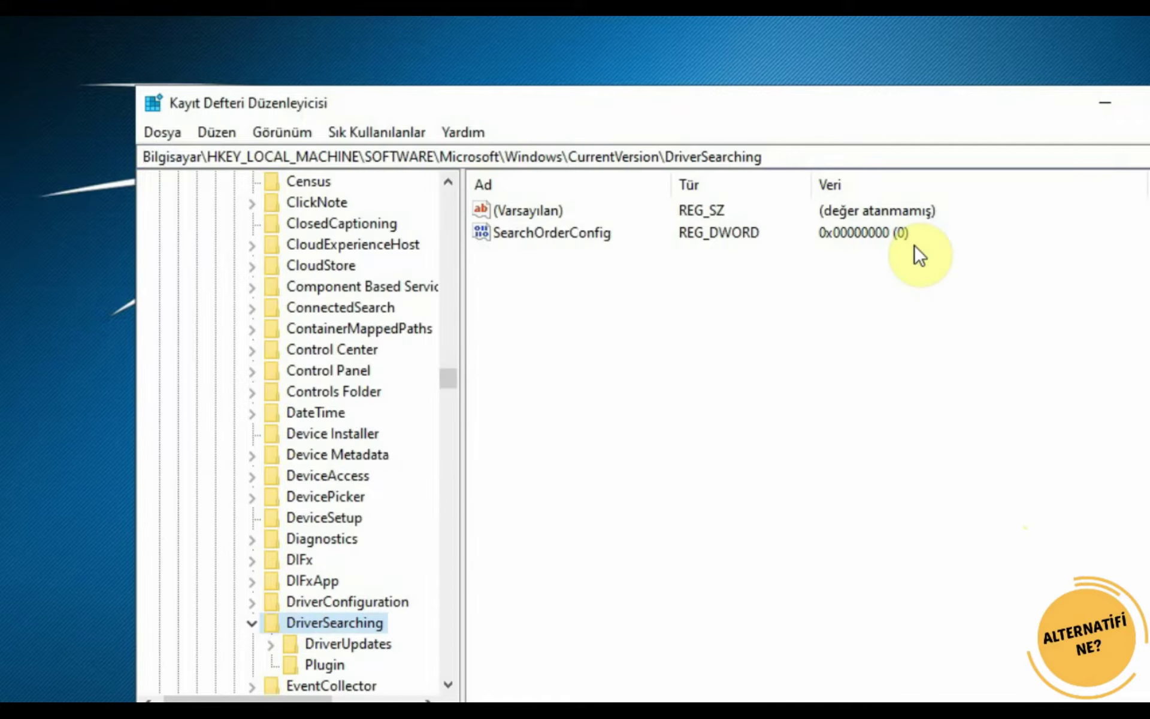
- Set the SearchOrderConfig DWORD value in the DriverSearching key to 0
double_click(572, 235)
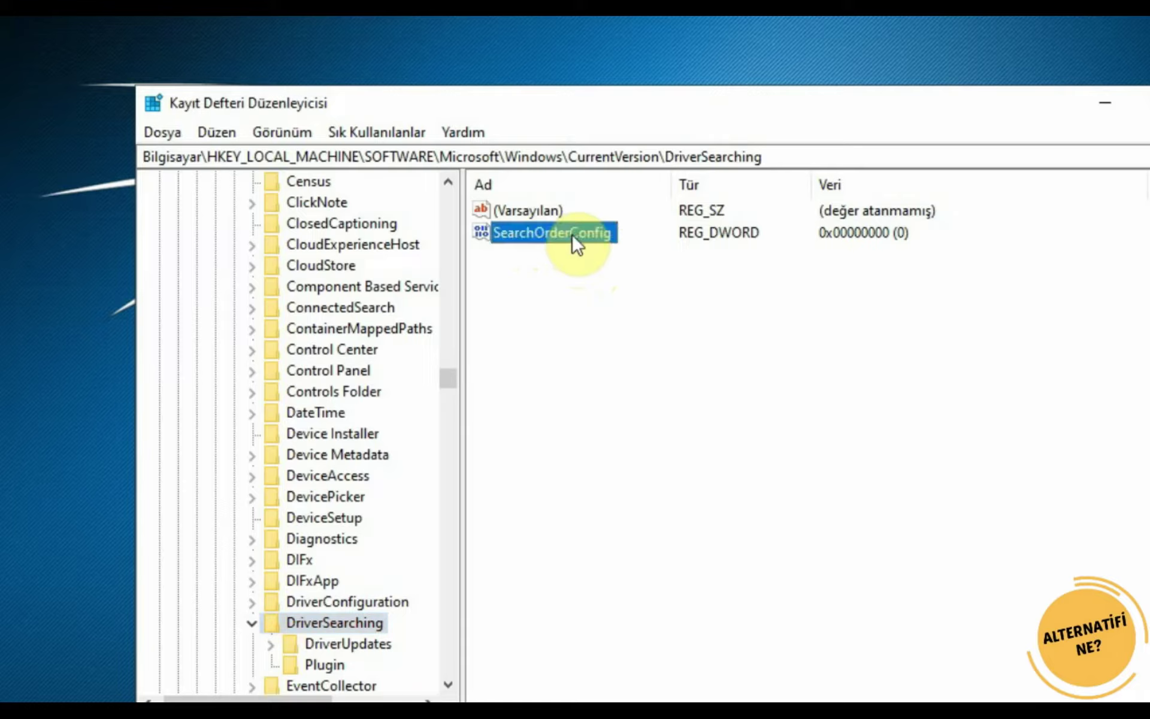
left_click(260, 329)
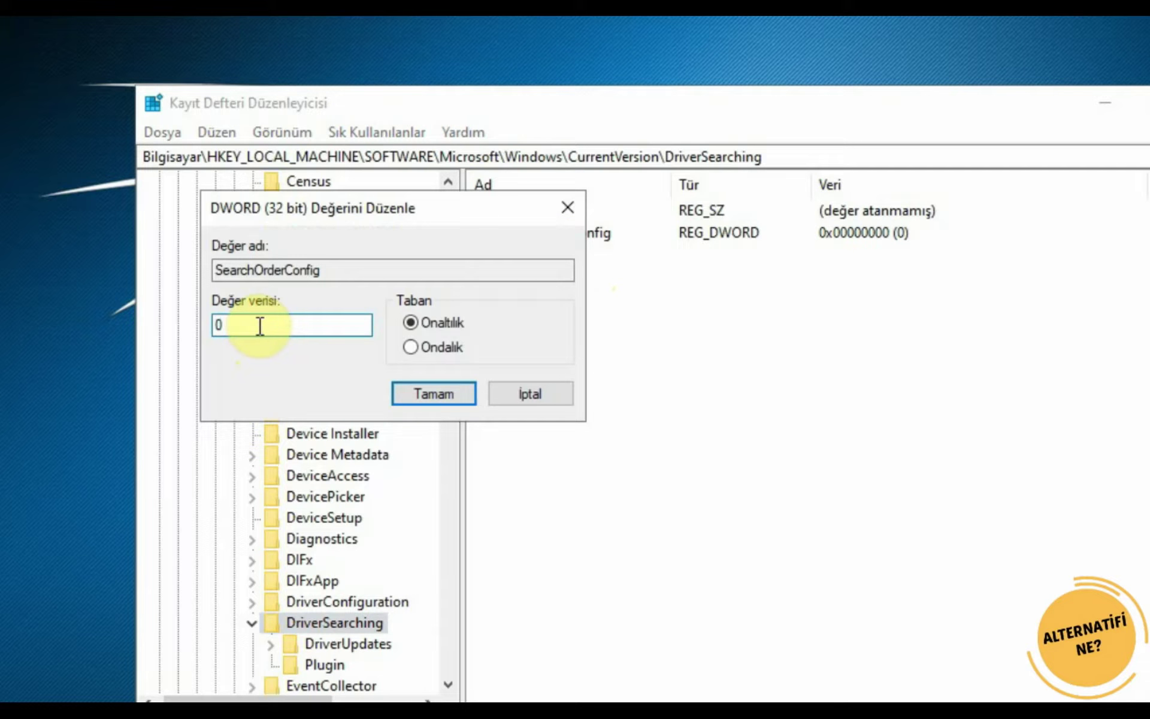
key("BackSpace")
type("0")
key("Return")
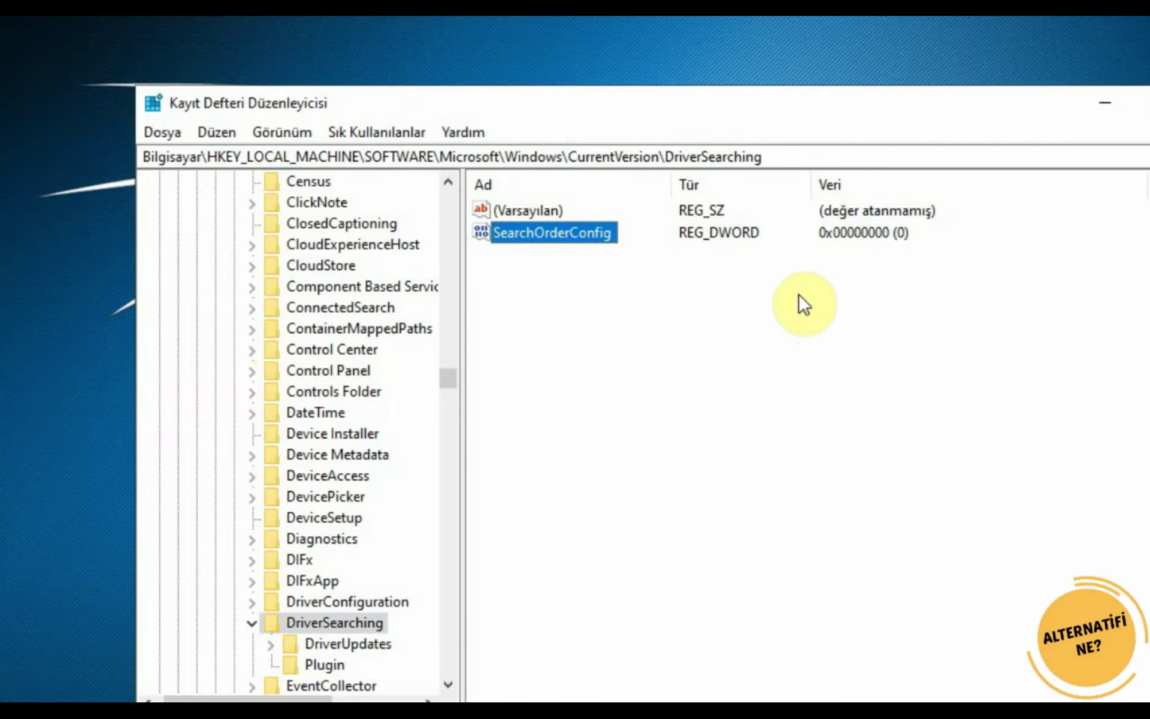
- Copy path 2 from Kayıtadımları.txt and go to HKEY_LOCAL_MACHINE\SYSTEM\CurrentControlSet\Control\Session Manager\Power in the registry
key("alt+Tab")
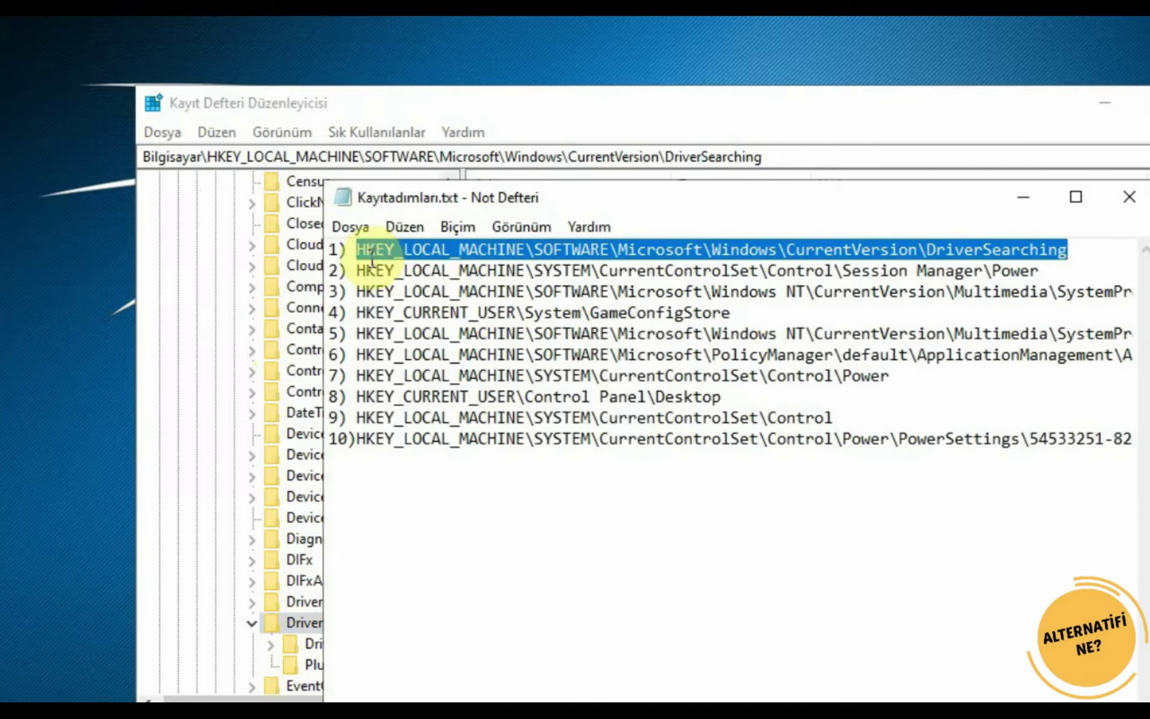
left_click_drag(357, 270, 1039, 268)
right_click(1039, 268)
left_click(1064, 340)
left_click(875, 155)
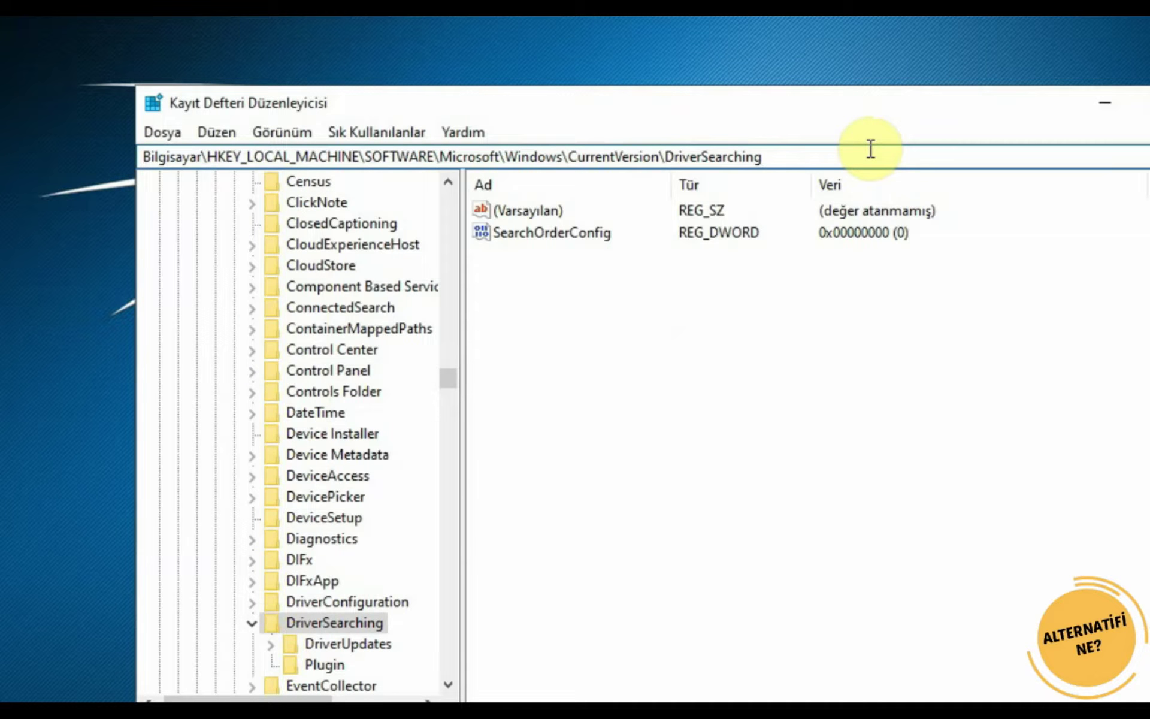
key("ctrl+a")
key("BackSpace")
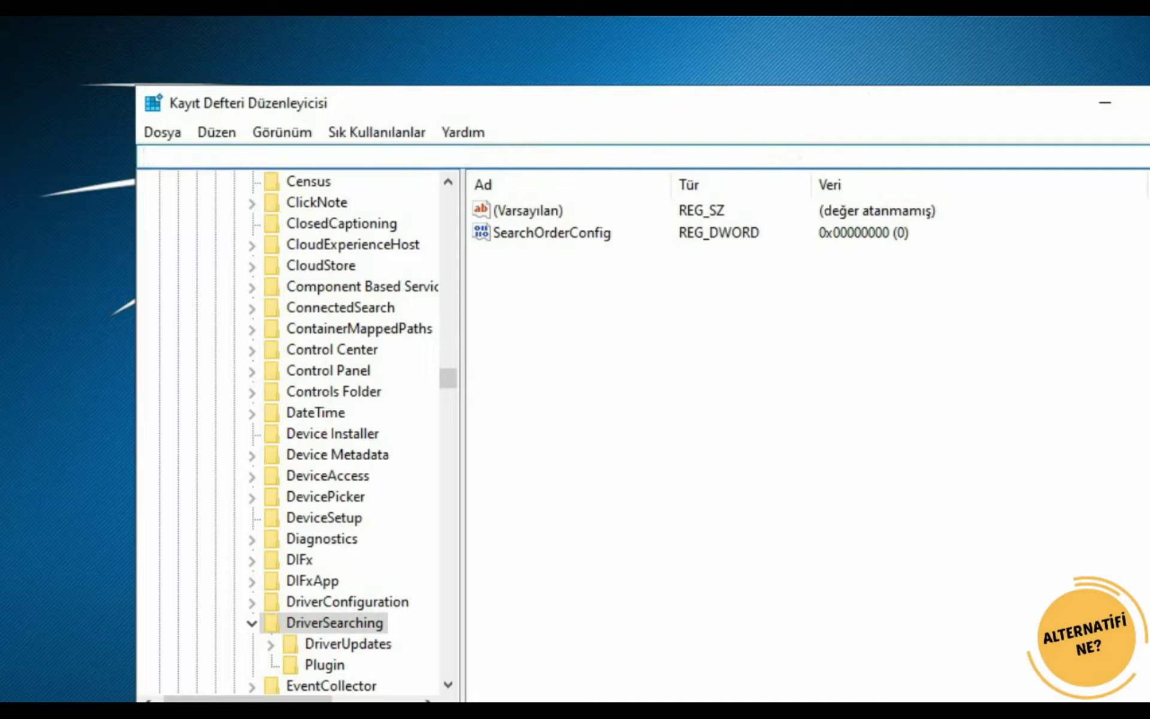
key("ctrl+v")
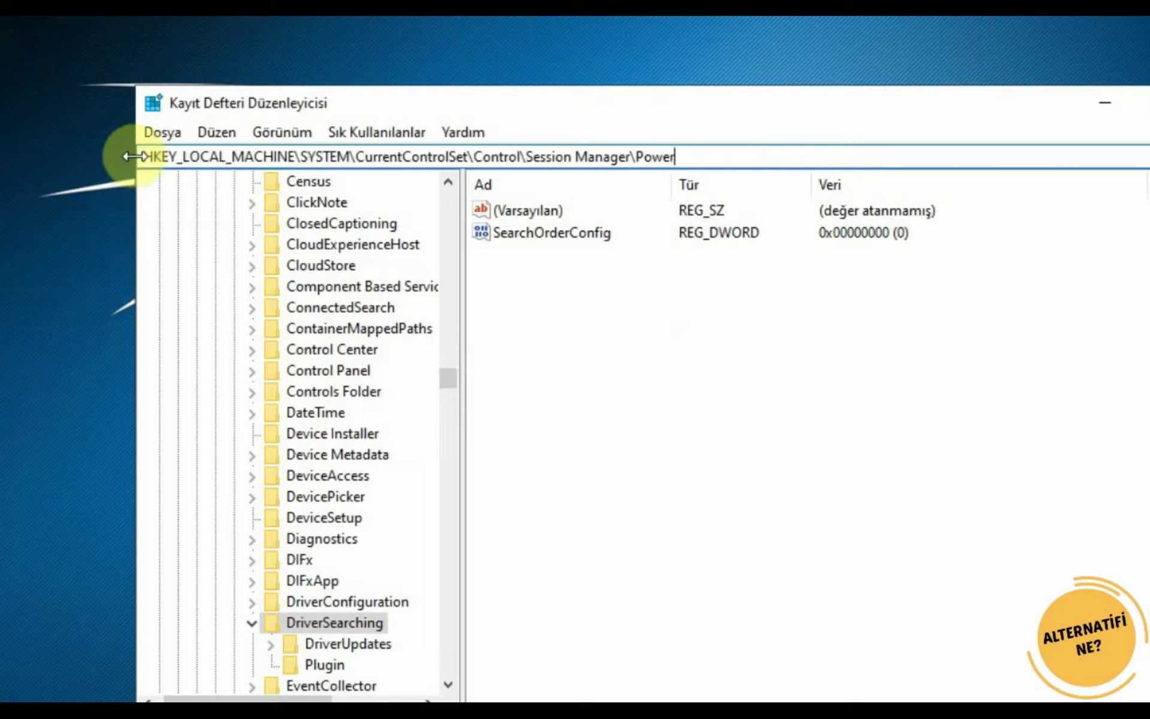
key("Return")
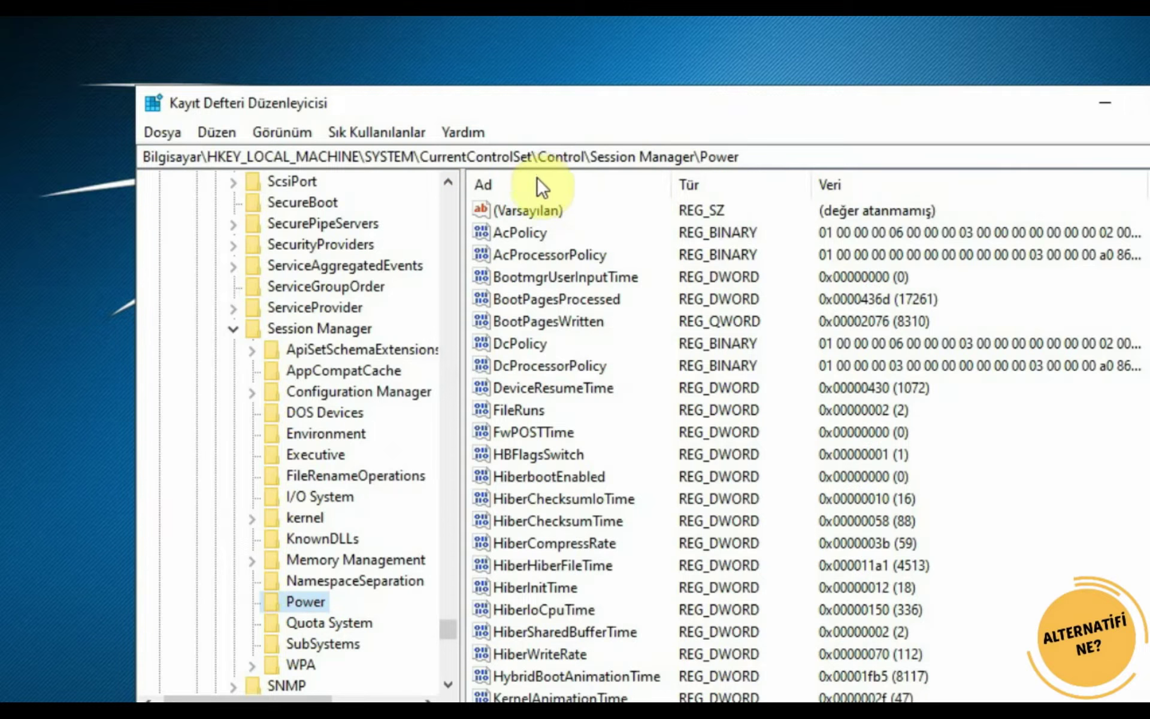
- Find the HiberbootEnabled DWORD in the Session Manager\Power key and set its value data to 0
scroll(676, 458, "down", 2)
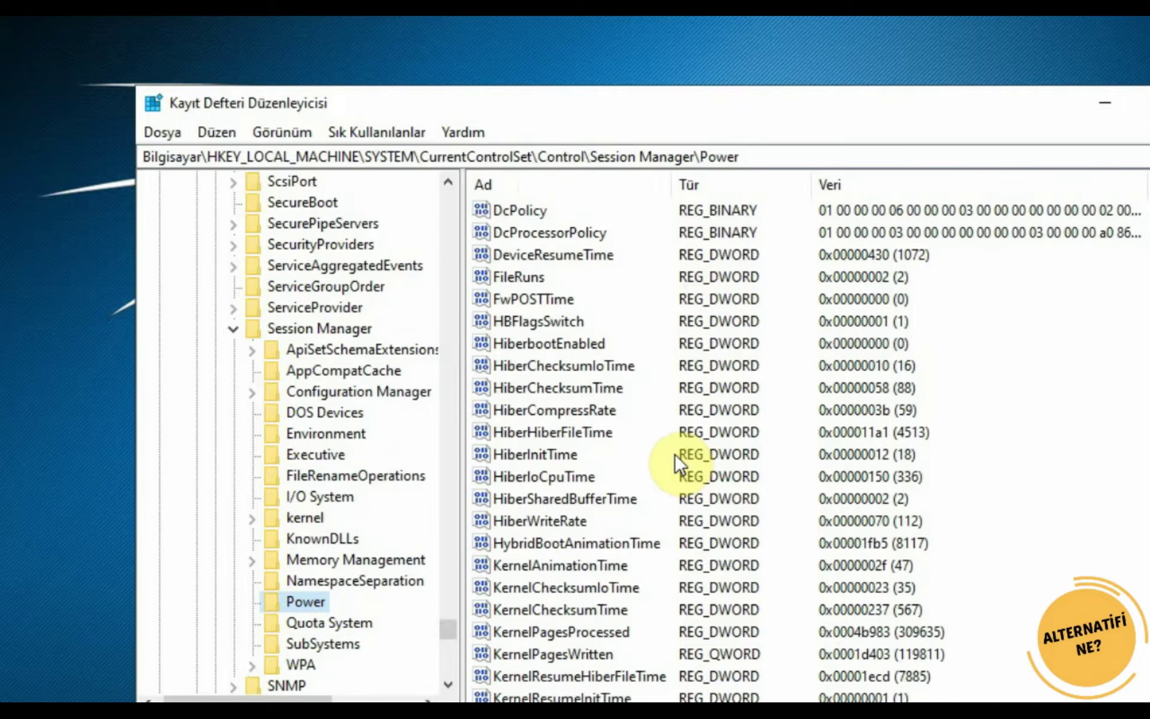
scroll(677, 463, "down", 4)
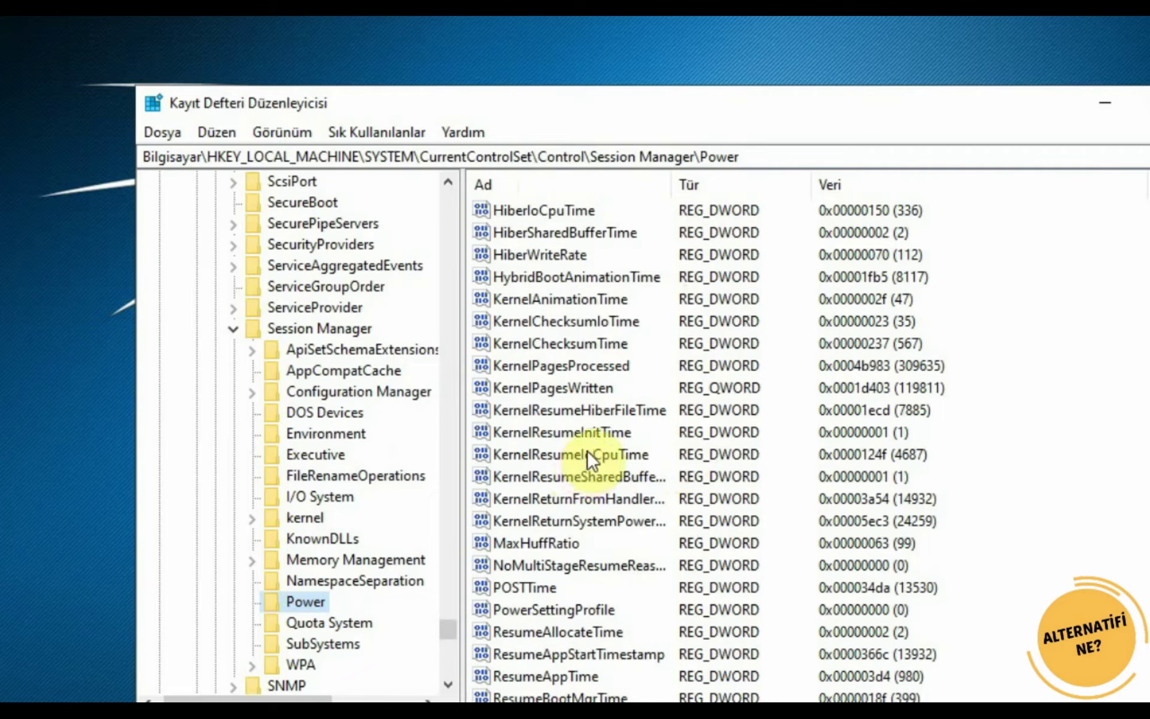
scroll(590, 460, "up", 1)
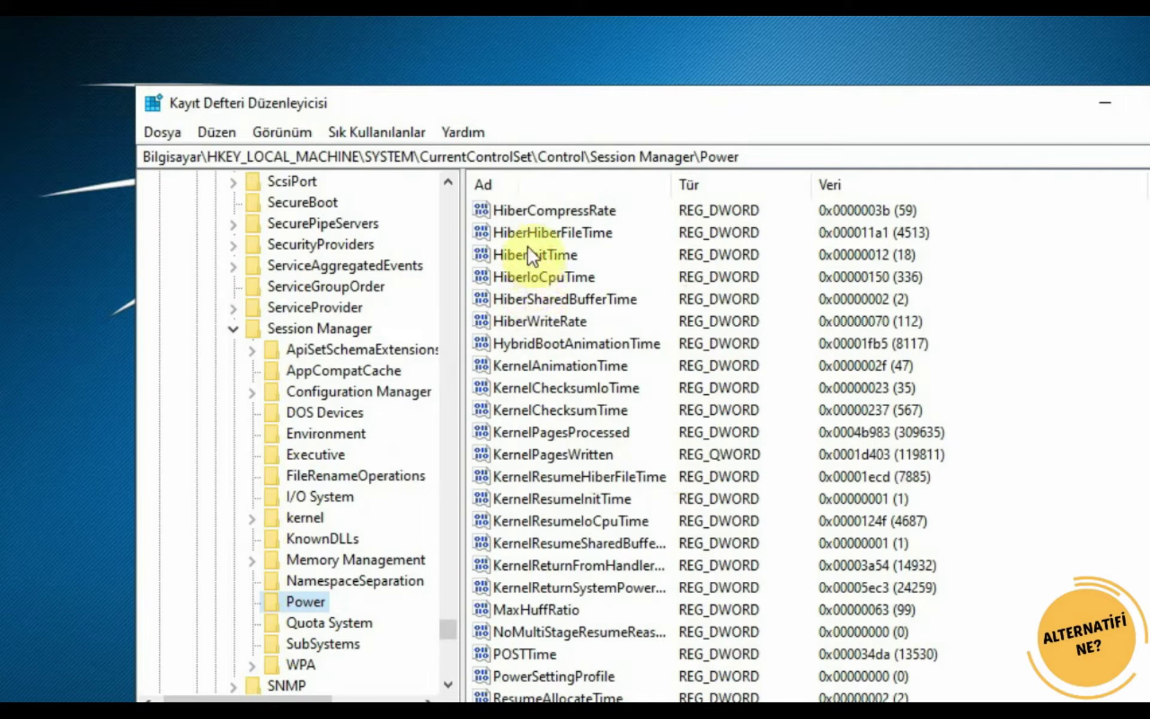
scroll(533, 231, "up", 1)
left_click(551, 209)
scroll(626, 317, "up", 2)
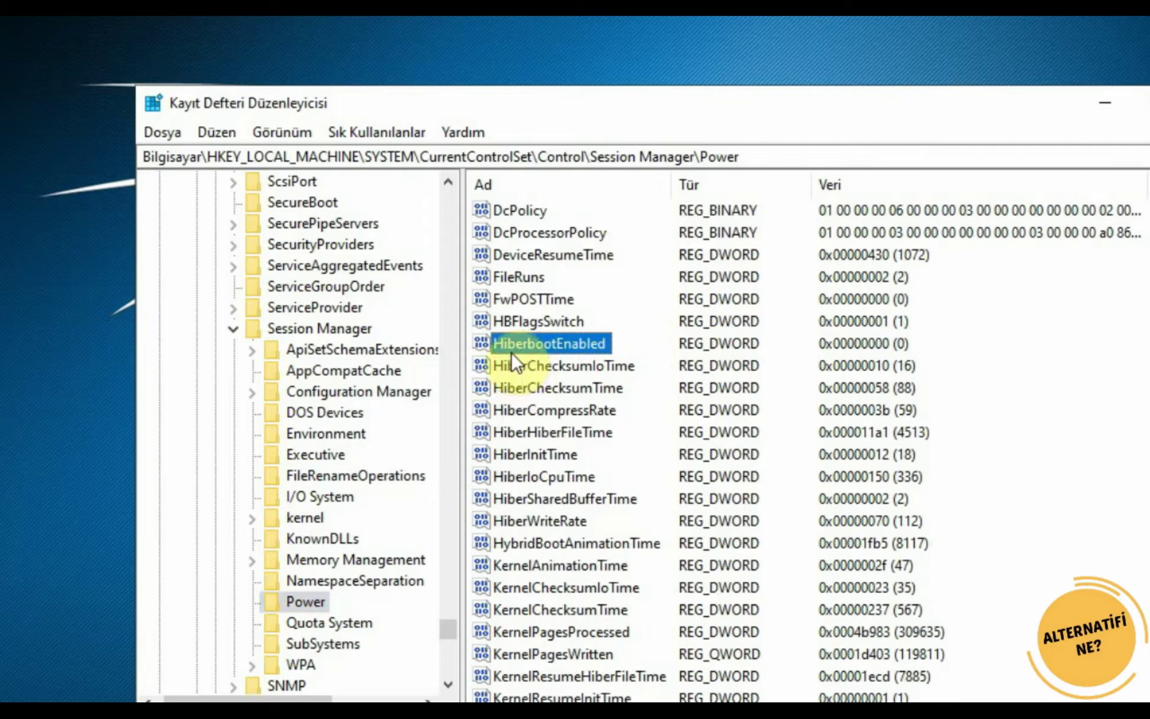
double_click(548, 343)
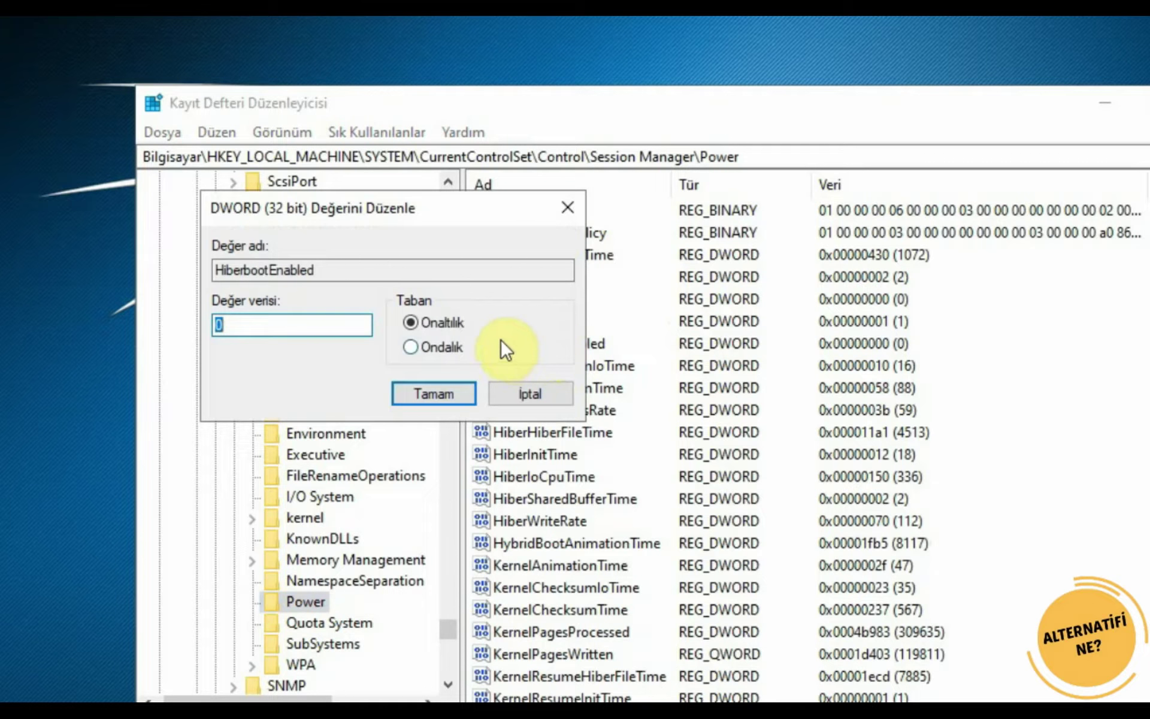
key("BackSpace")
type("0")
key("Return")
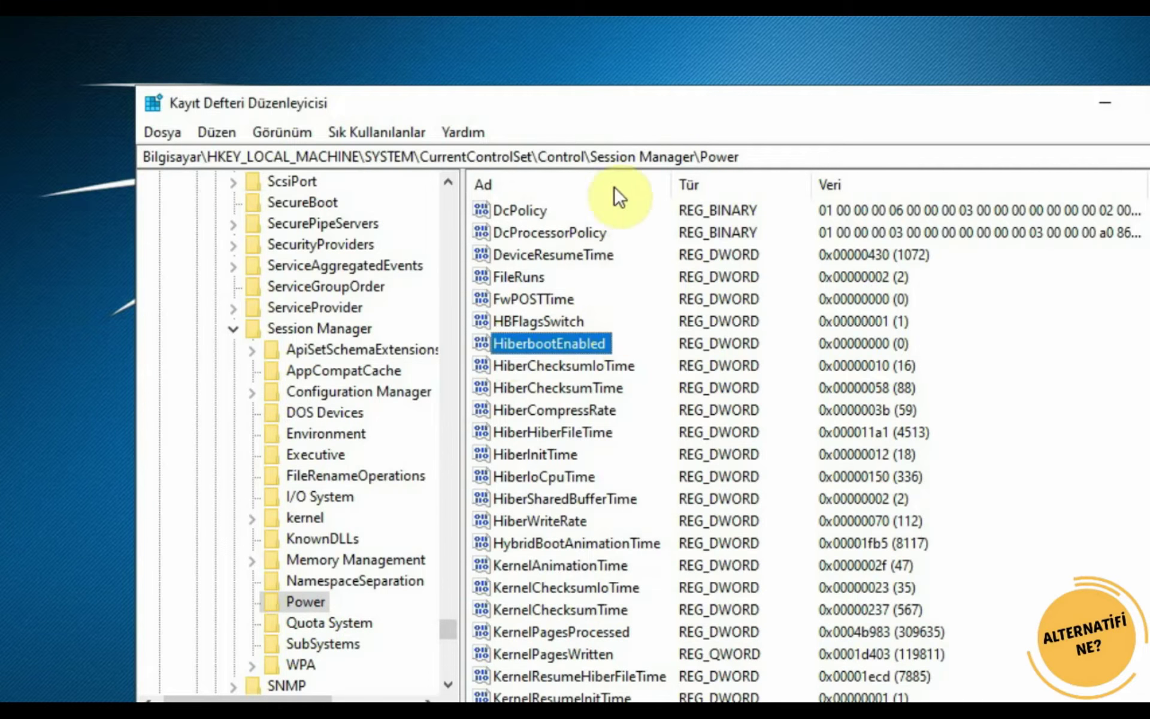
- Copy path 3 from Kayıtadımları.txt and go to HKEY_LOCAL_MACHINE\SOFTWARE\Microsoft\Windows NT\CurrentVersion\Multimedia\SystemProfile in the registry
left_click(415, 700)
left_click_drag(356, 292, 1096, 278)
left_click(993, 277)
triple_click(970, 291)
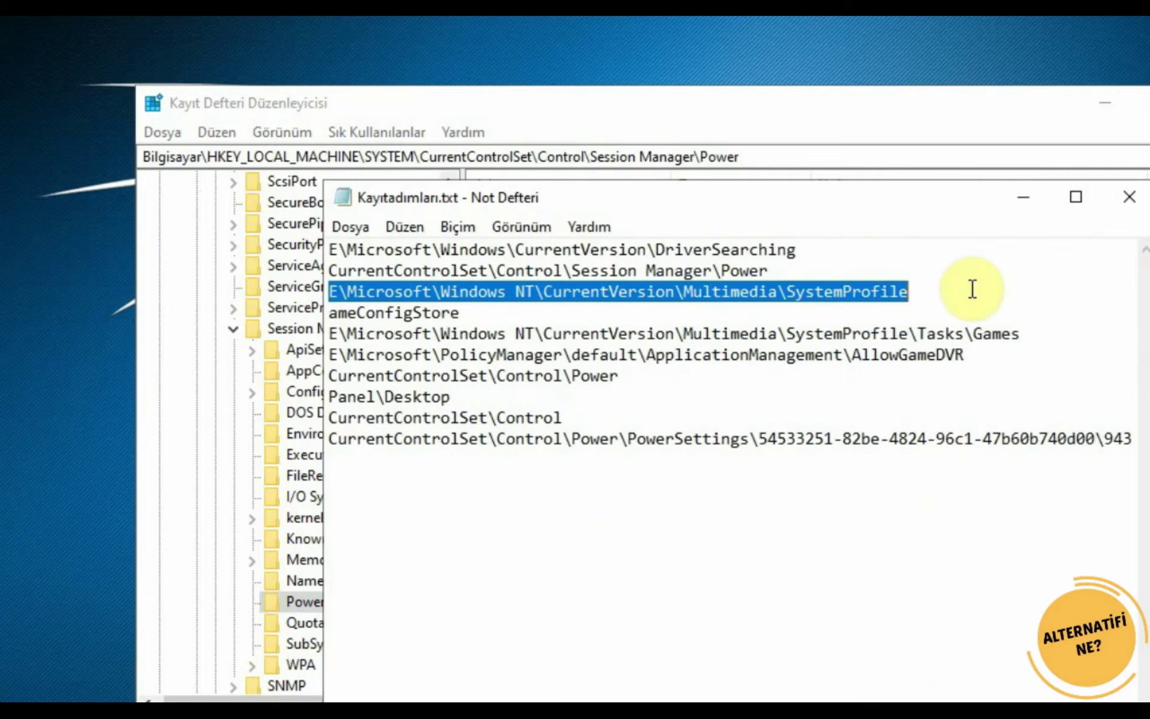
right_click(780, 294)
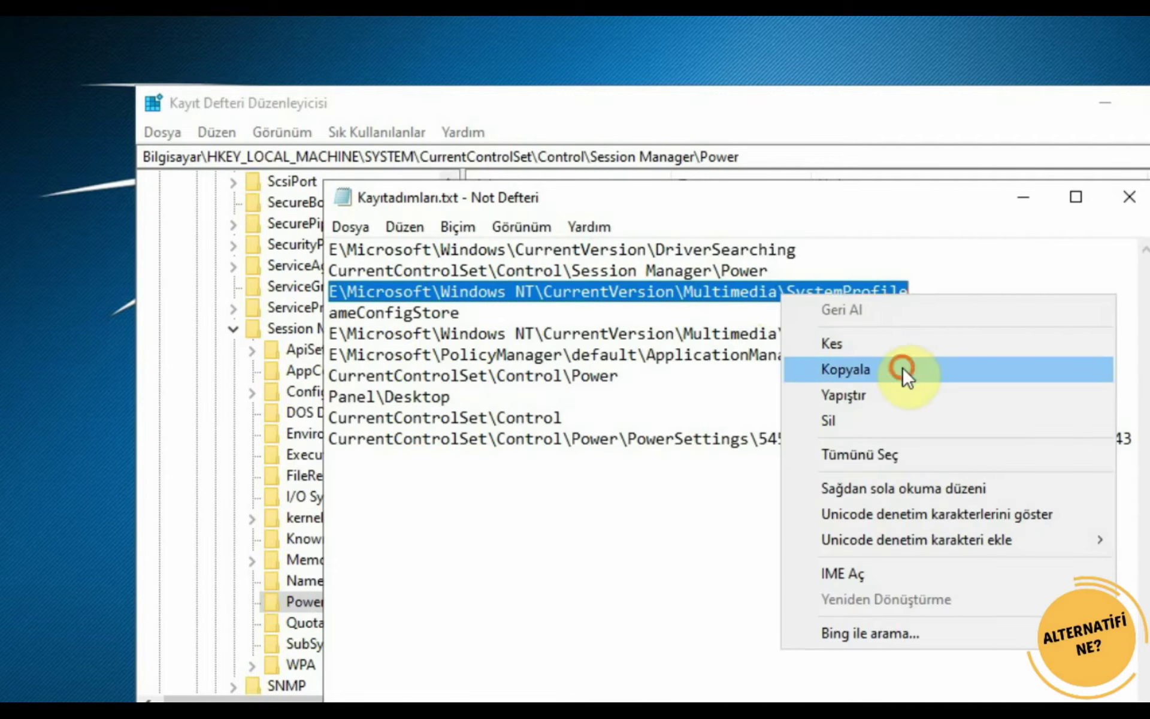
left_click(902, 367)
left_click(758, 158)
left_click_drag(760, 158, 140, 157)
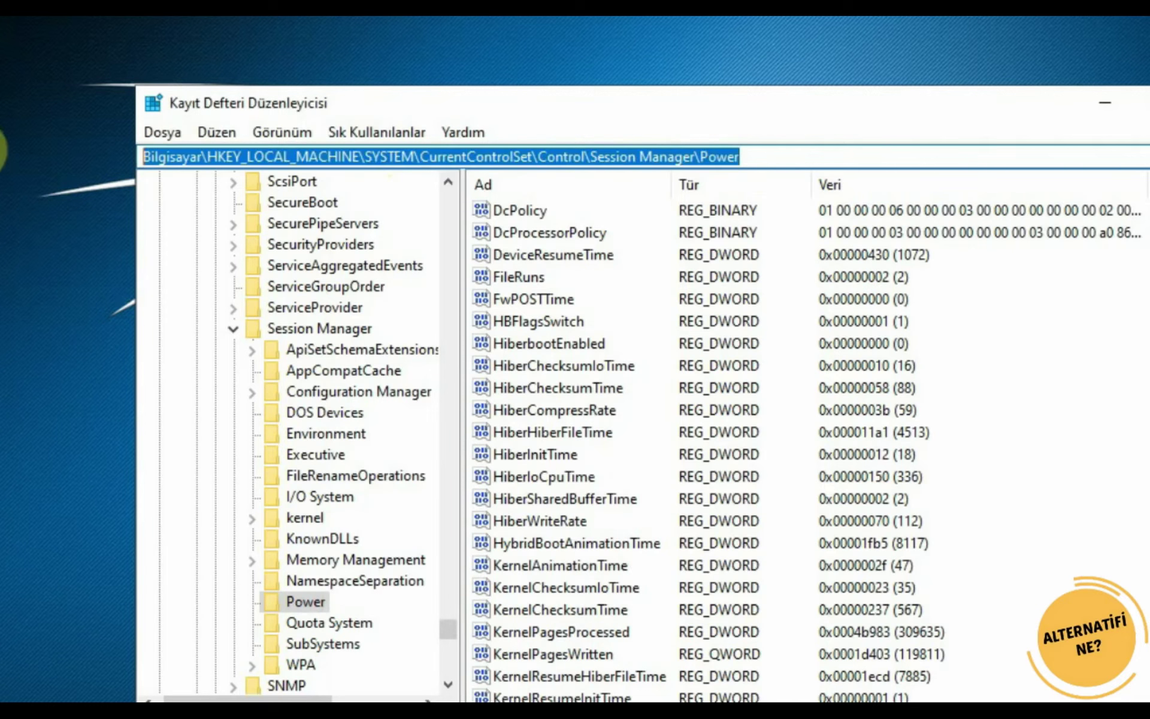
key("ctrl+v")
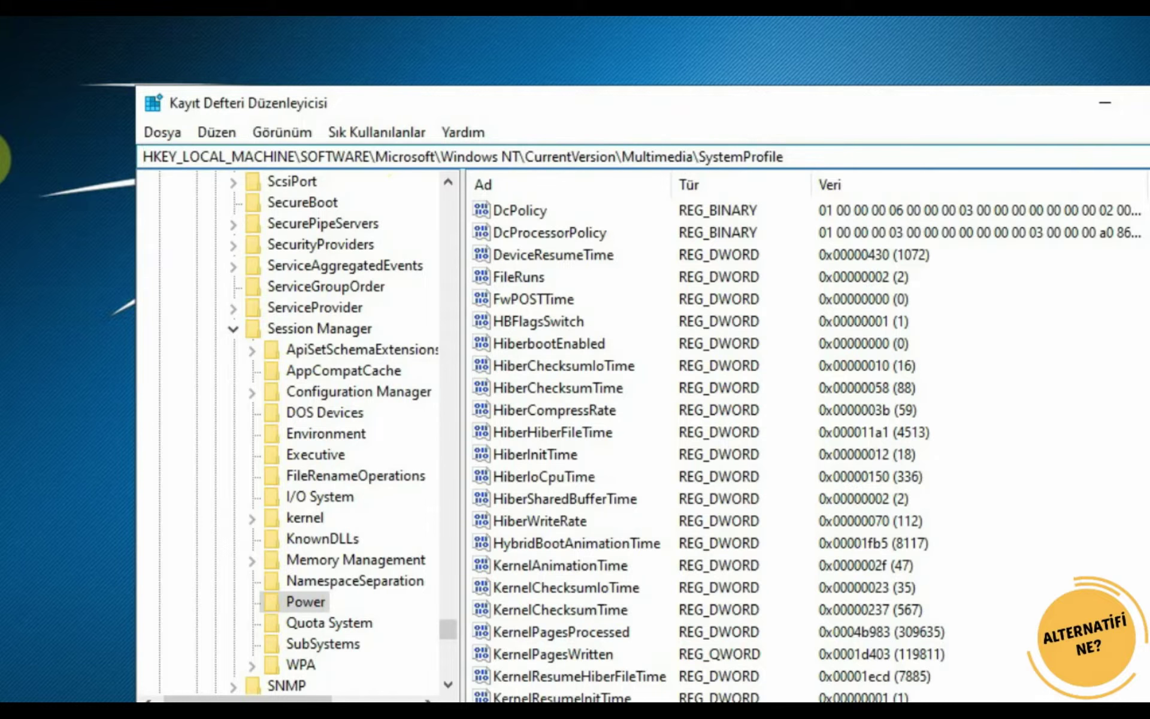
key("Return")
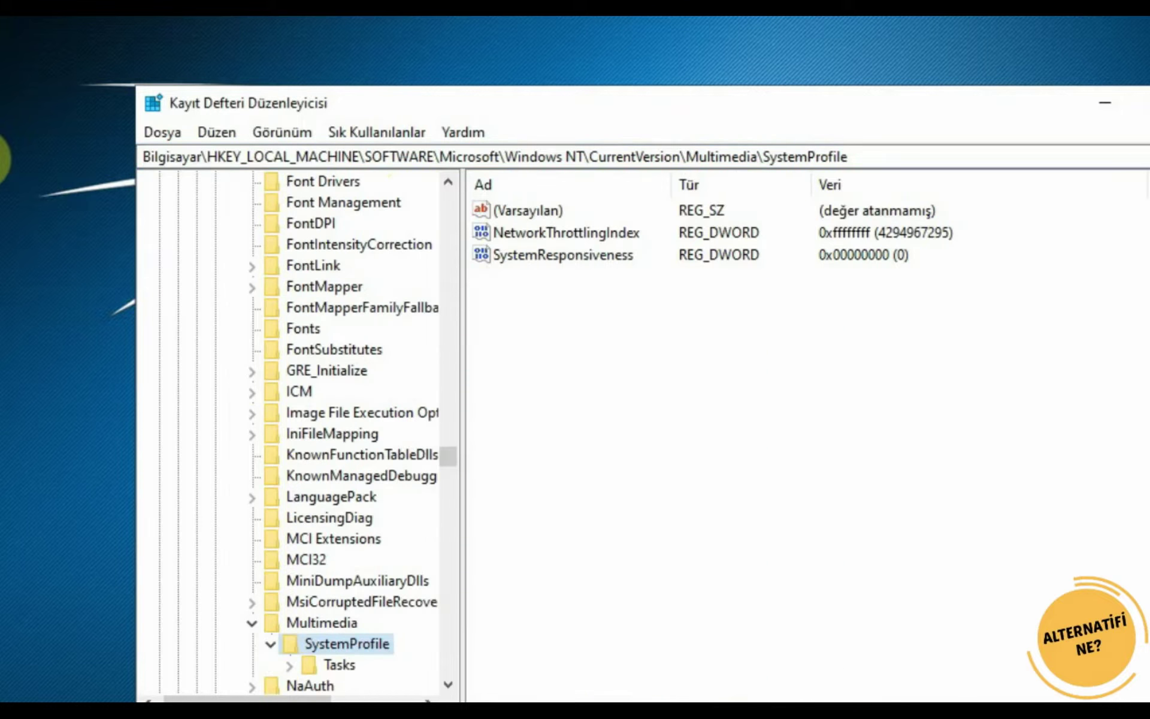
- Set the NetworkThrottlingIndex DWORD in the SystemProfile key to hexadecimal ffffffff
double_click(580, 236)
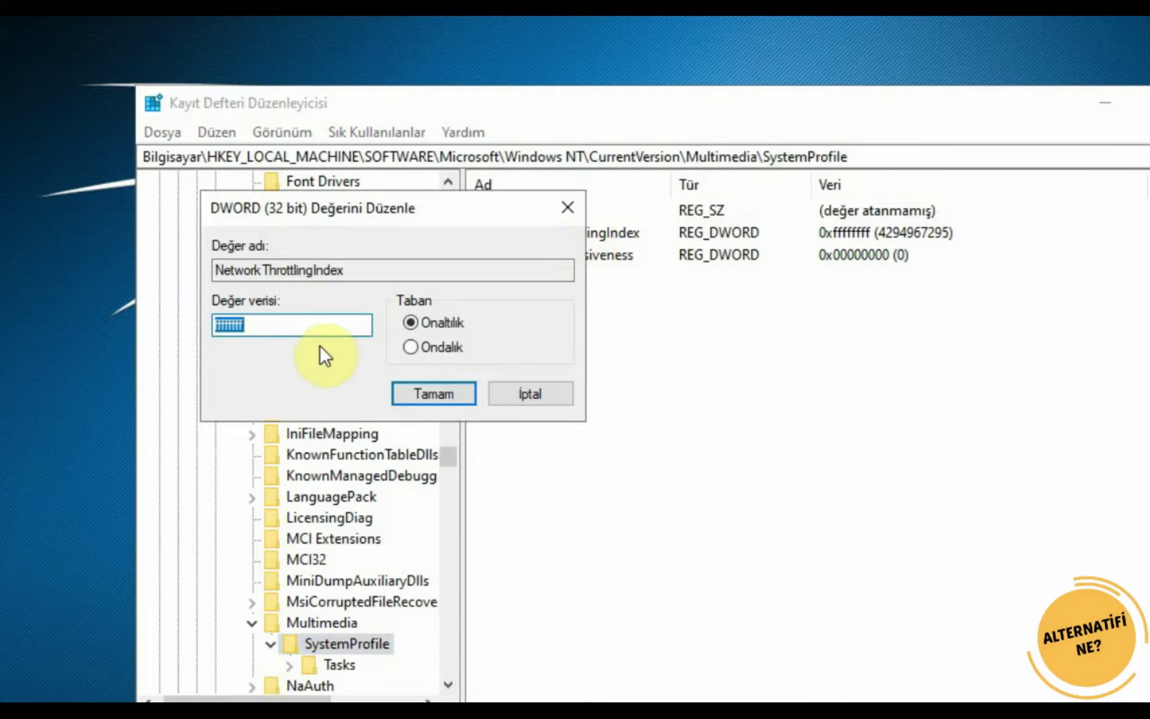
left_click(262, 328)
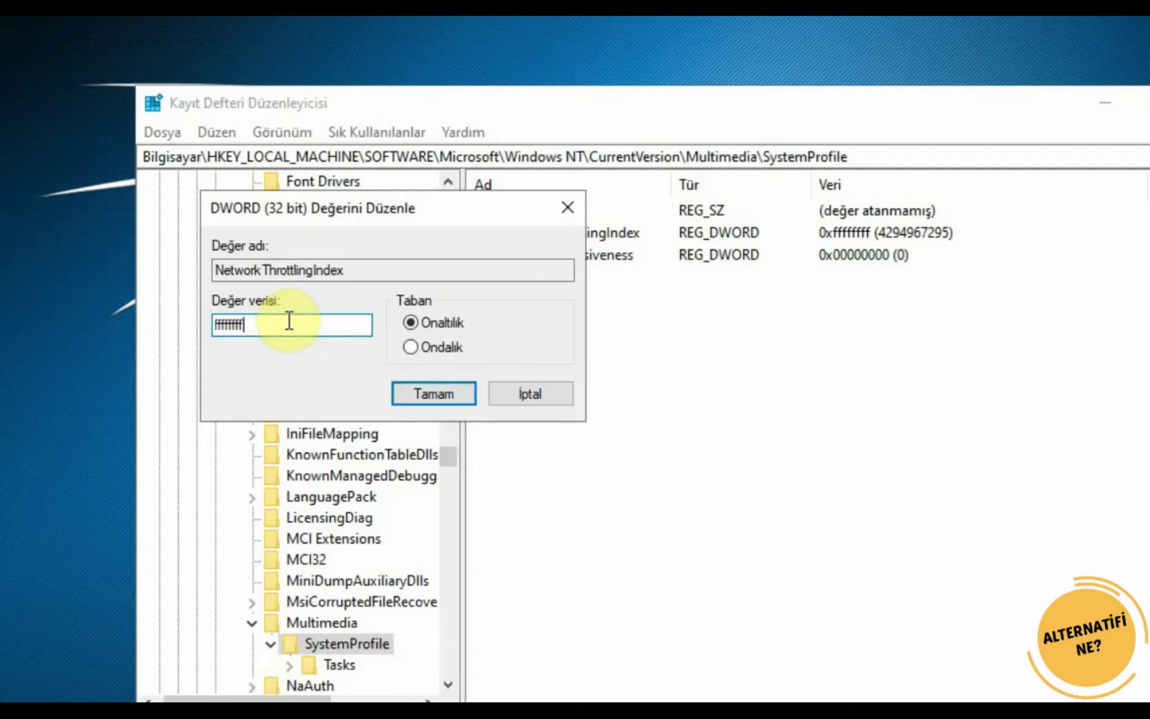
left_click_drag(288, 321, 3, 314)
key("BackSpace")
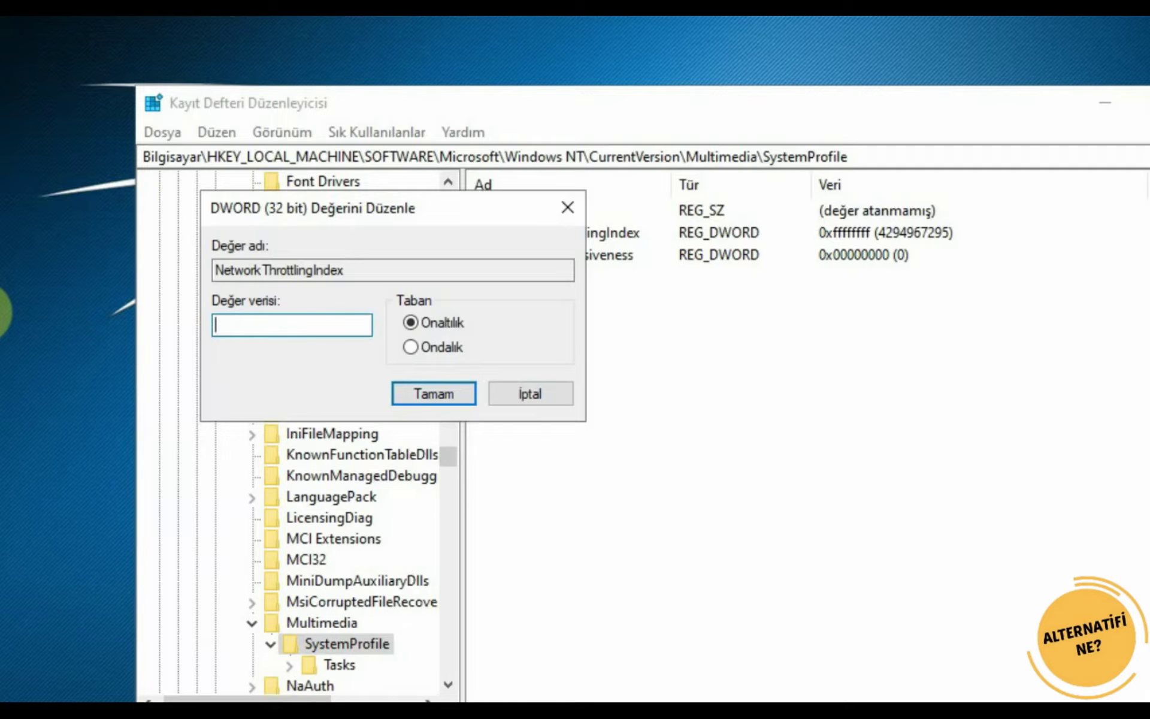
type("ffffffff")
left_click(440, 397)
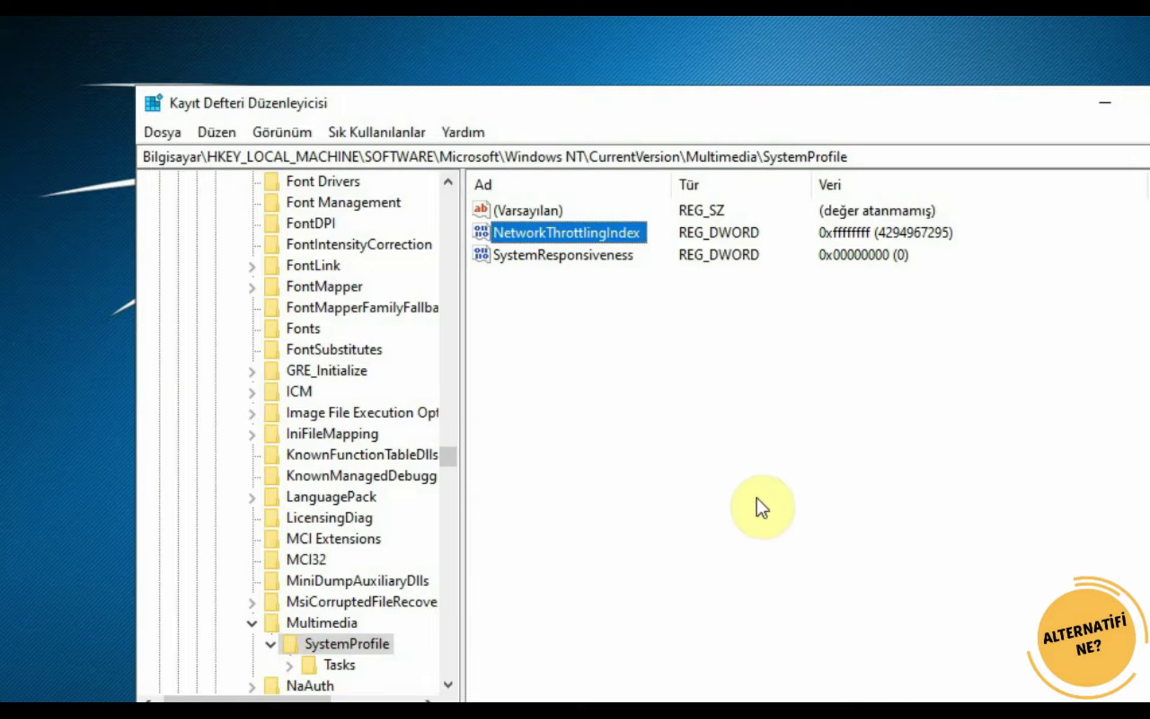
- Set the SystemResponsiveness DWORD in the SystemProfile key to 0
double_click(605, 257)
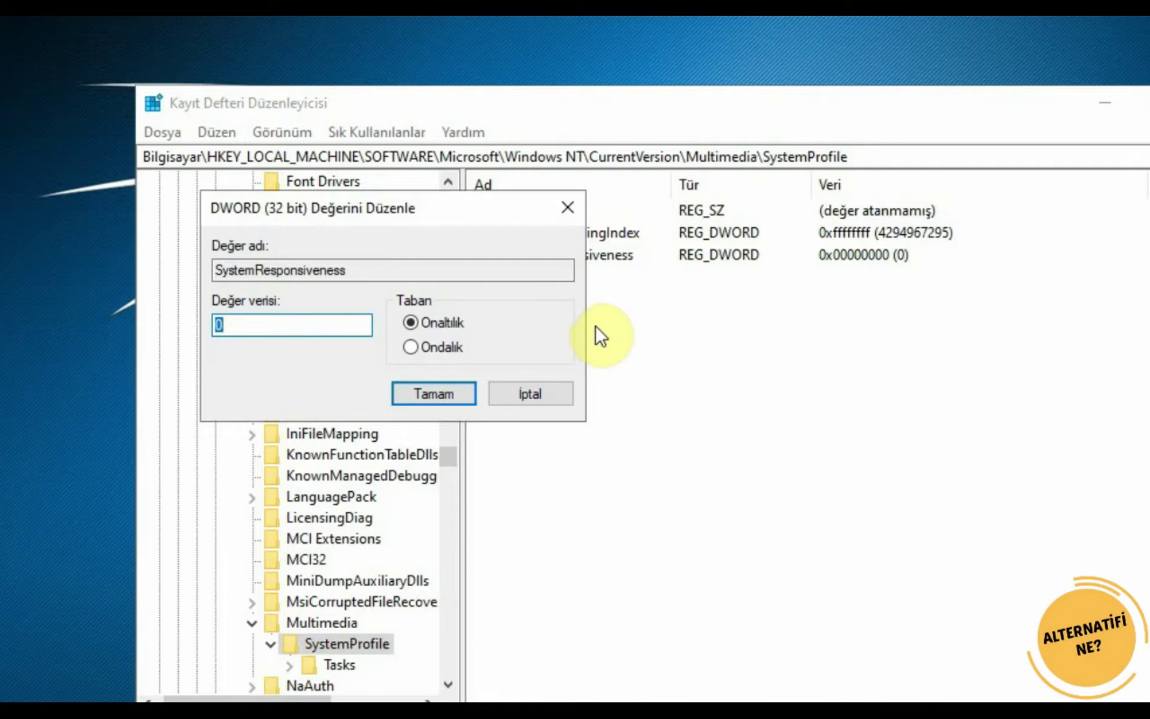
type("0")
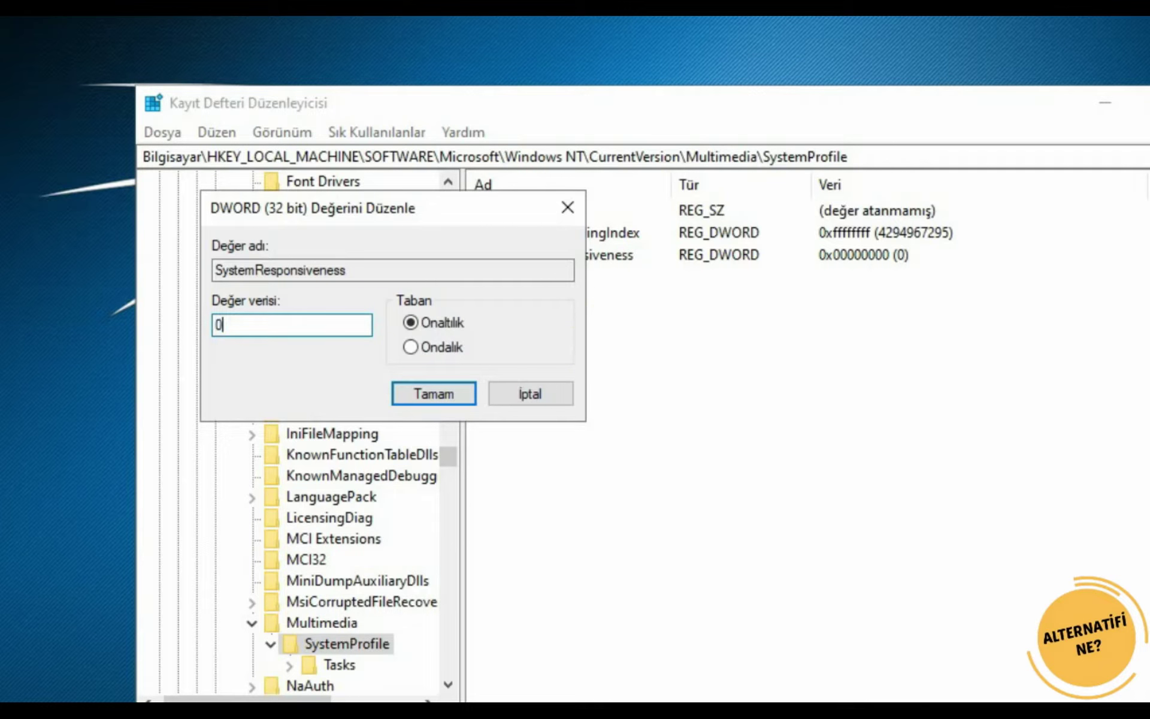
key("Return")
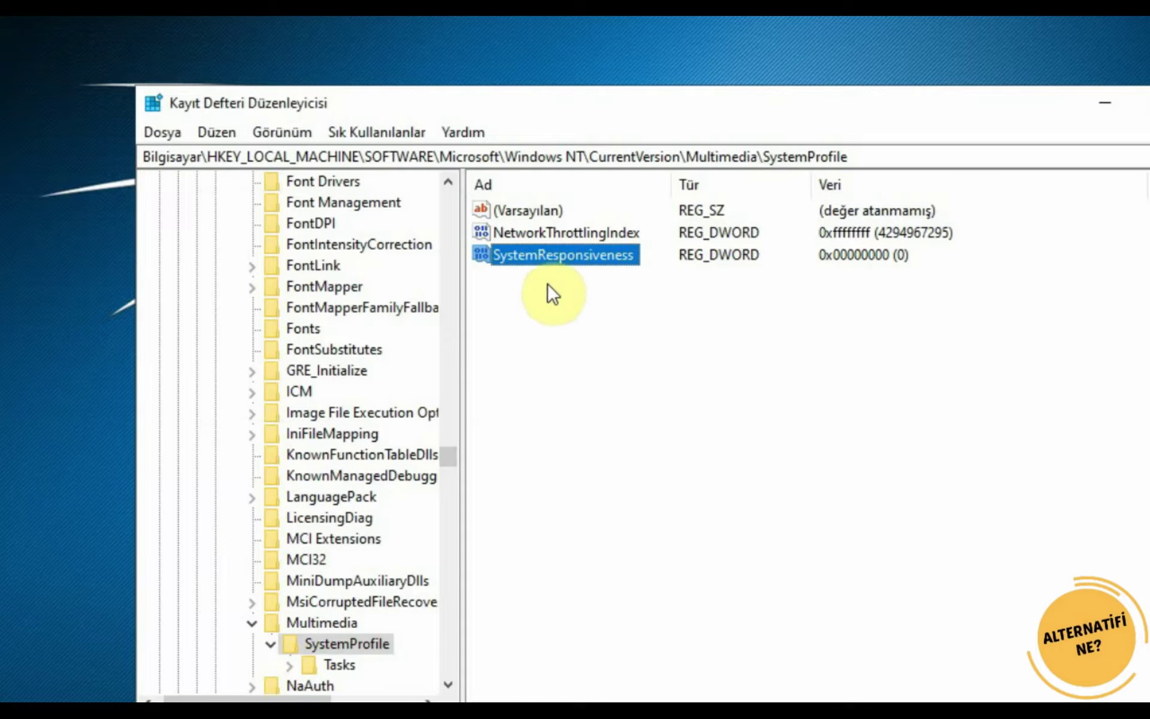
- Copy path 4 from Kayıtadımları.txt and go to HKEY_CURRENT_USER\System\GameConfigStore in the registry
key("alt+Tab")
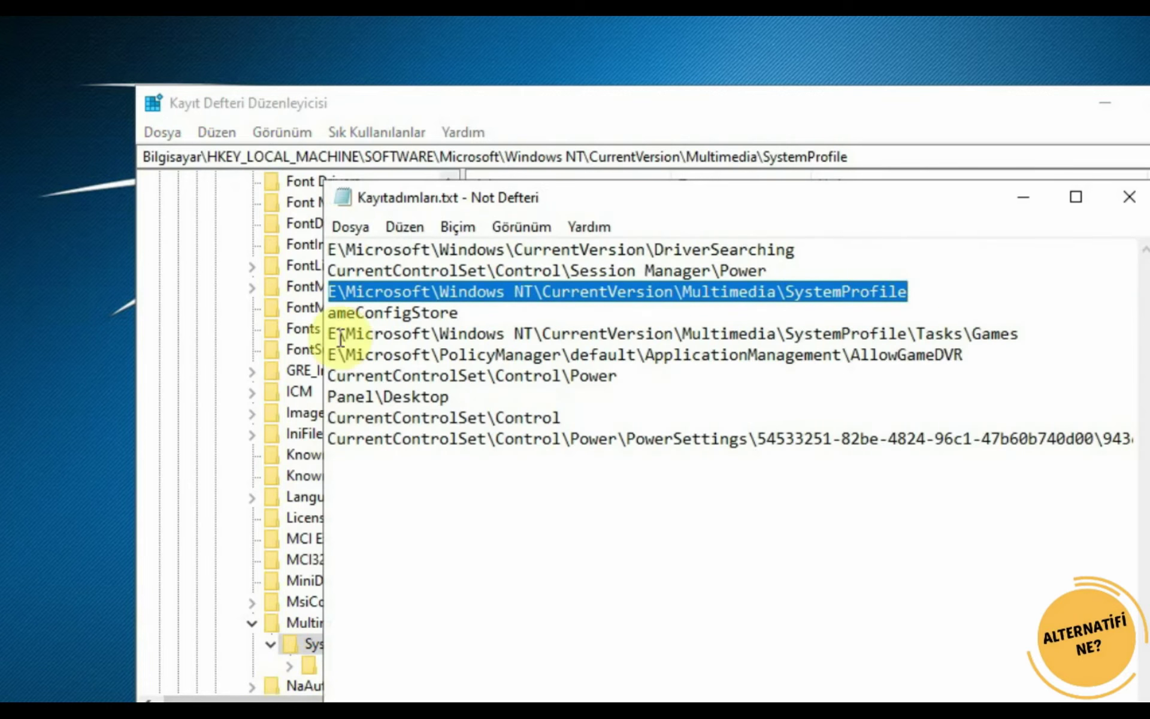
left_click_drag(527, 700, 366, 698)
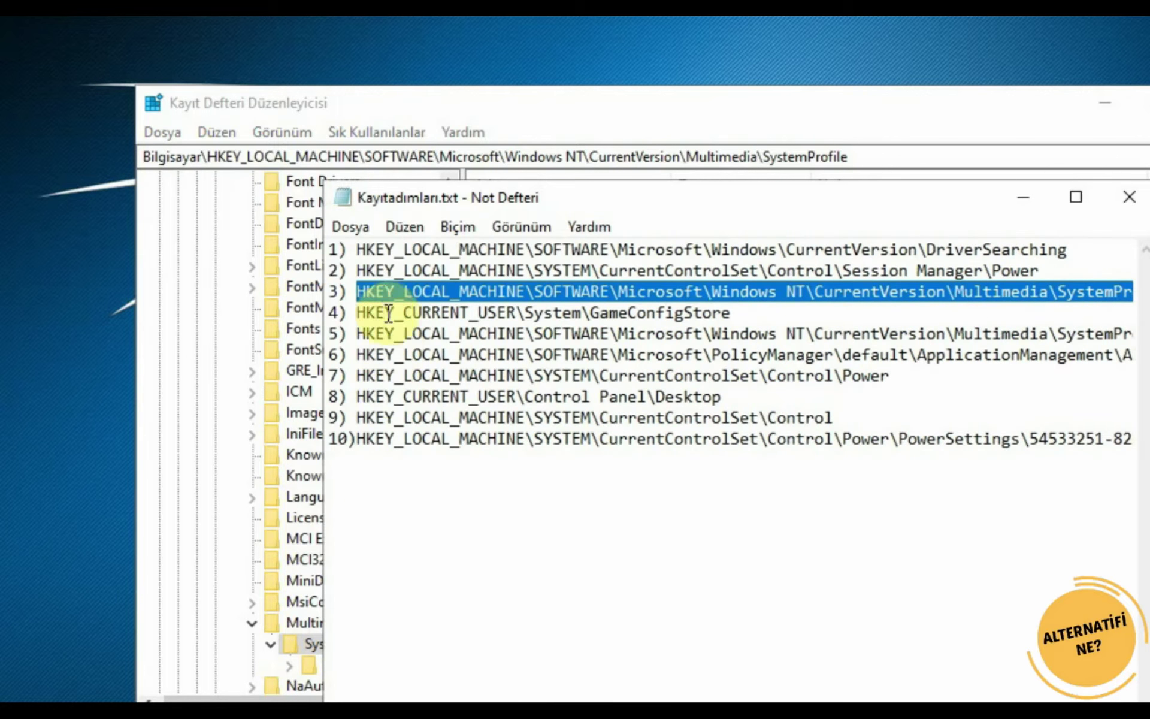
left_click(354, 308)
left_click_drag(354, 308, 738, 312)
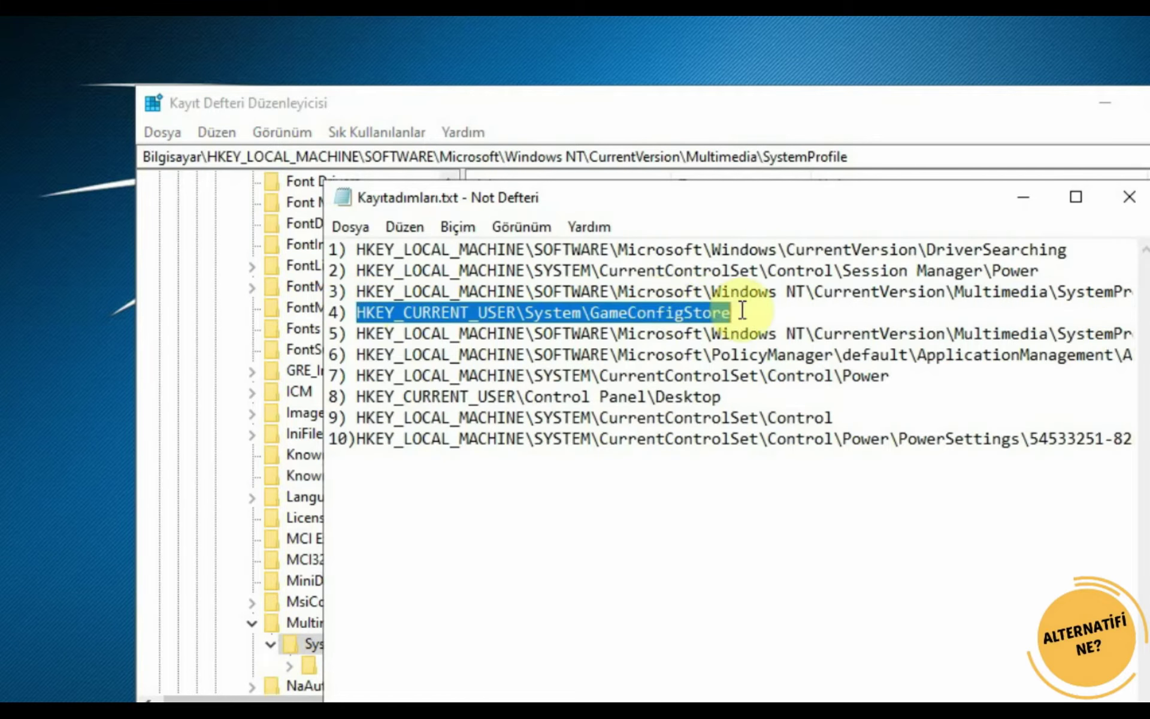
right_click(709, 315)
left_click(773, 390)
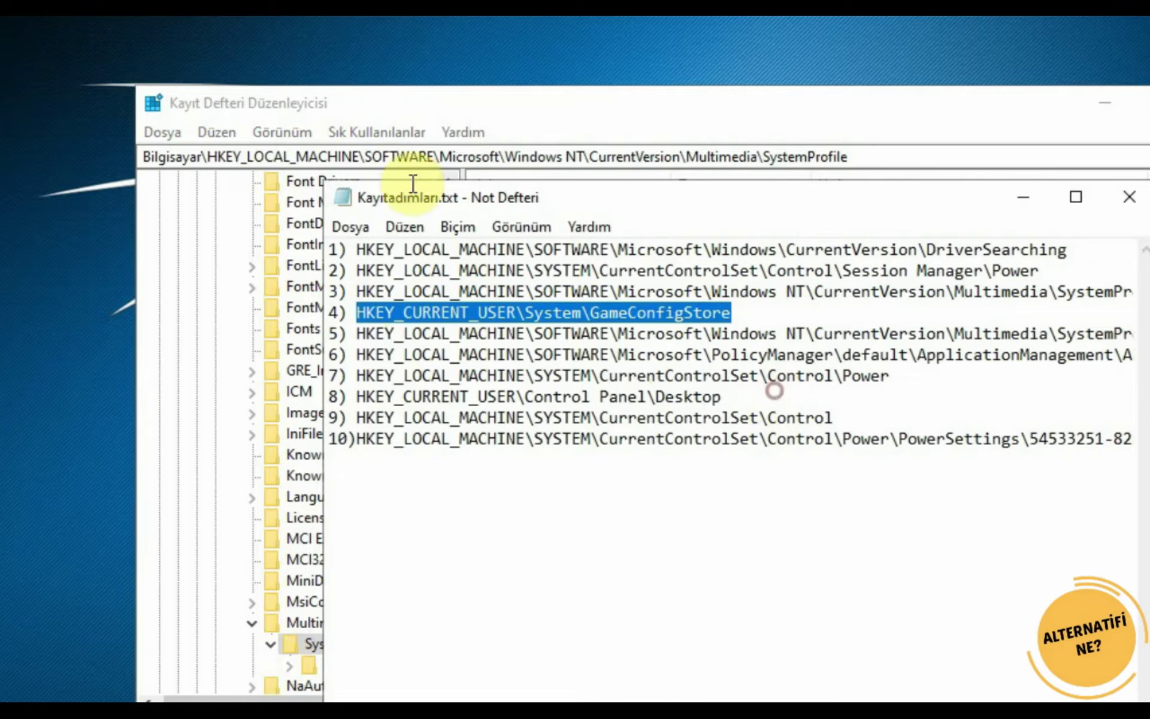
left_click(381, 91)
left_click_drag(842, 161, 144, 157)
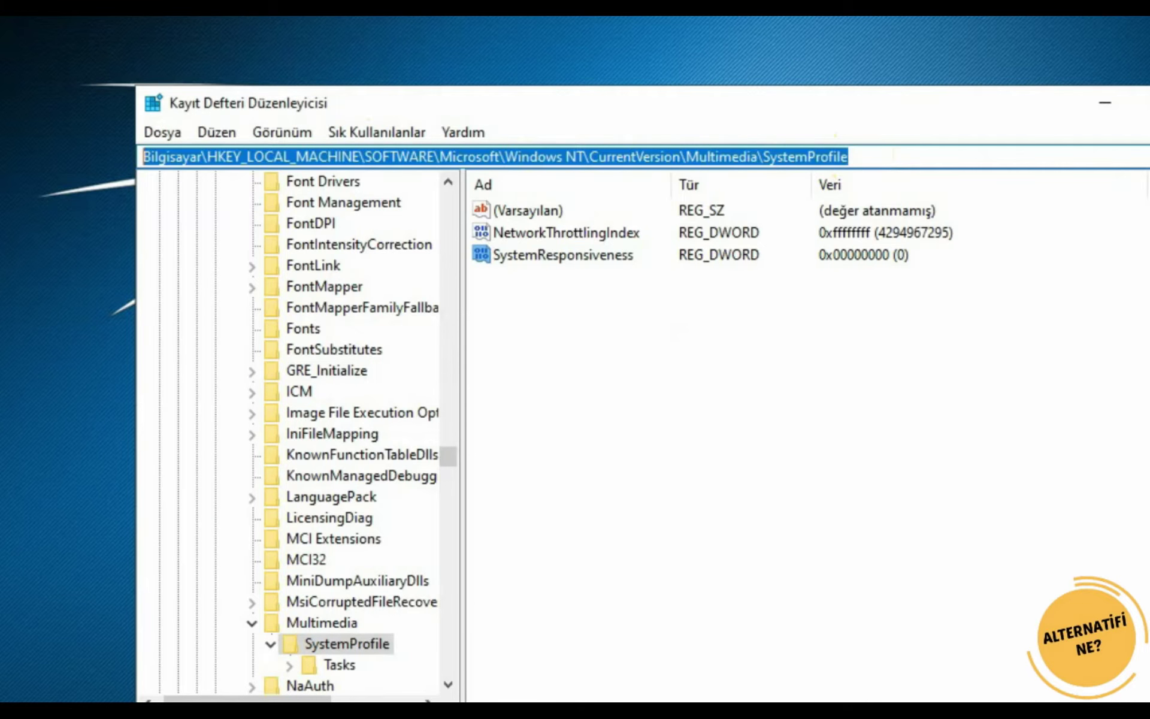
key("ctrl+v")
key("Return")
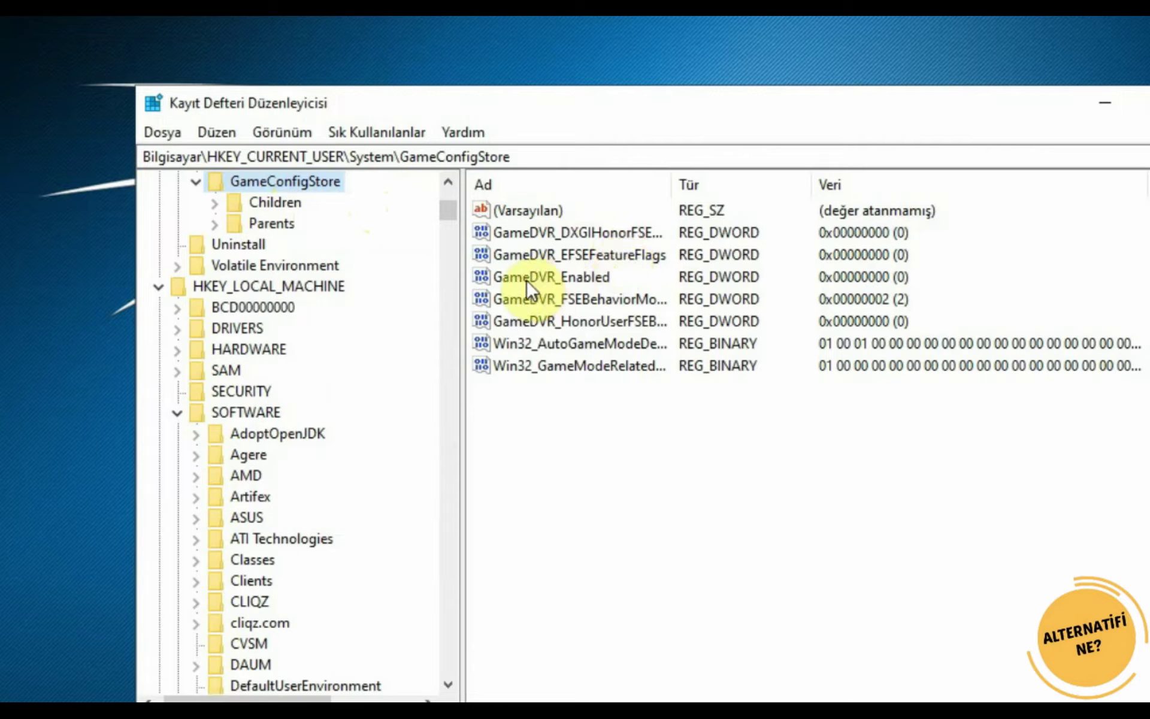
- Set the GameDVR_Enabled DWORD in the GameConfigStore key to 0
double_click(584, 280)
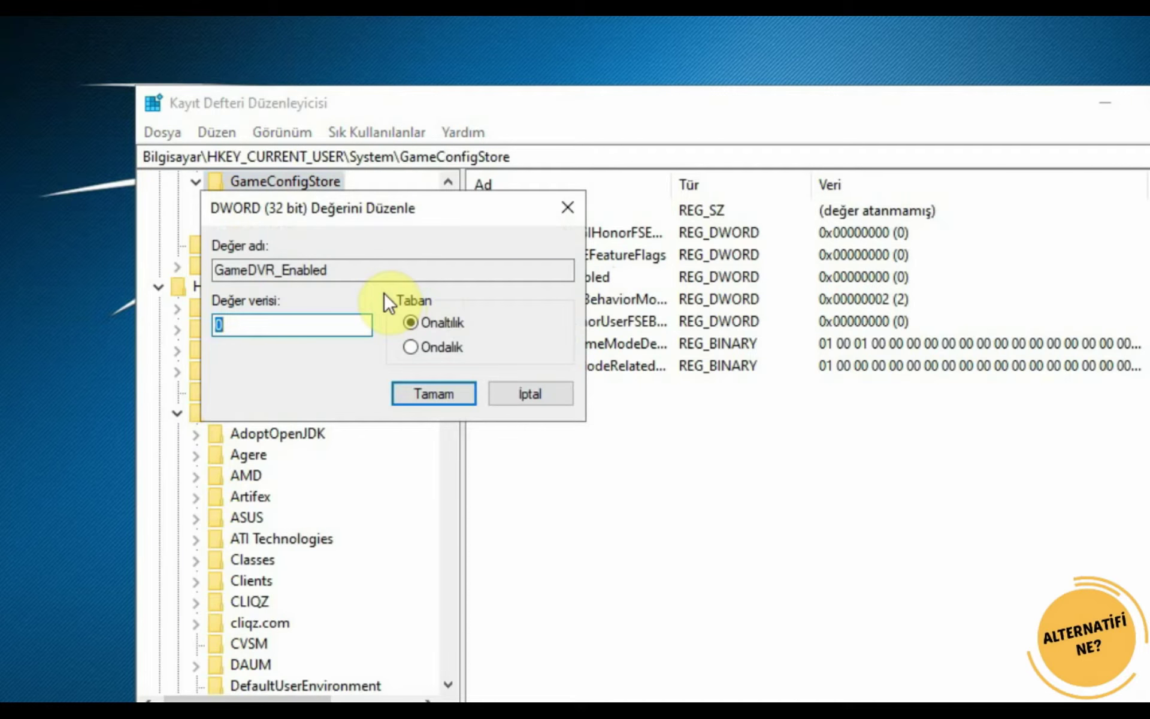
type("0")
key("Return")
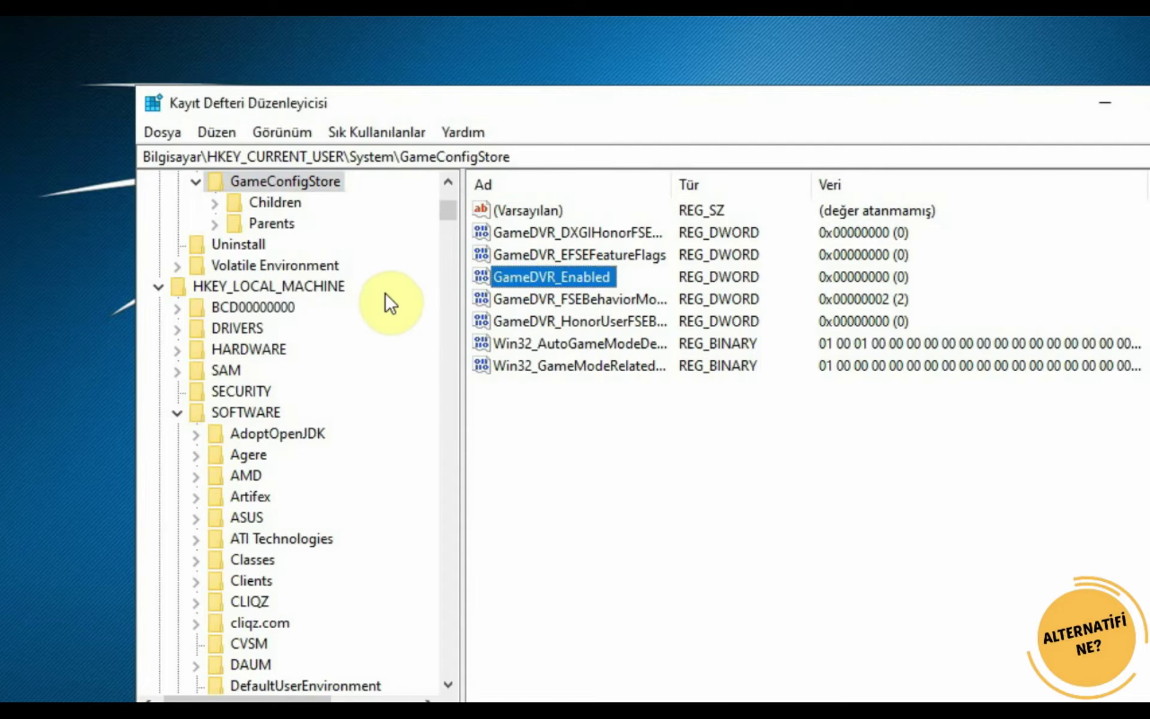
- Set the GameDVR_FSEBehaviorMode DWORD in the GameConfigStore key to 2
left_click(538, 300)
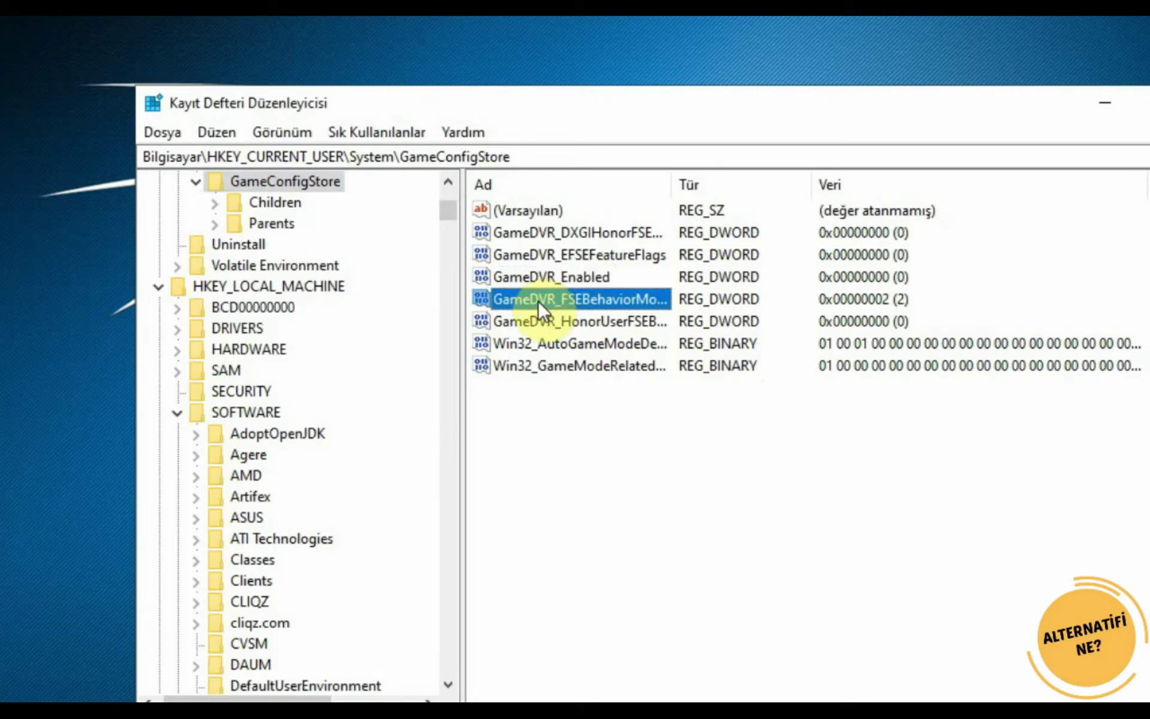
double_click(590, 300)
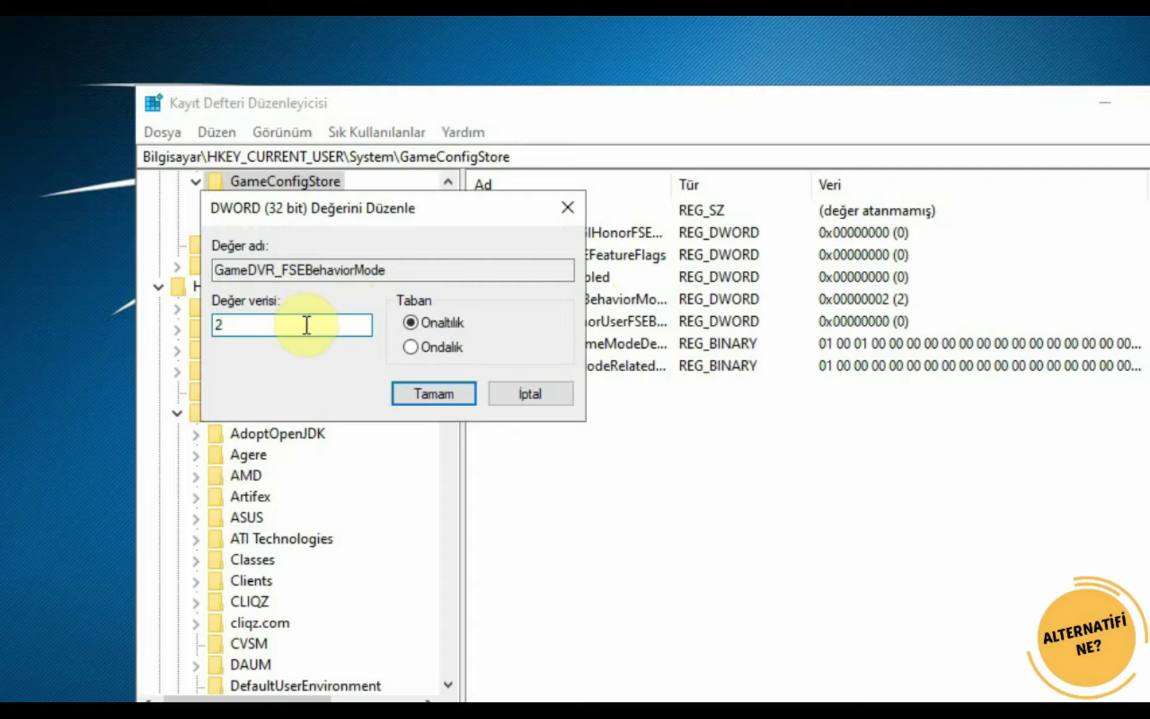
type("2")
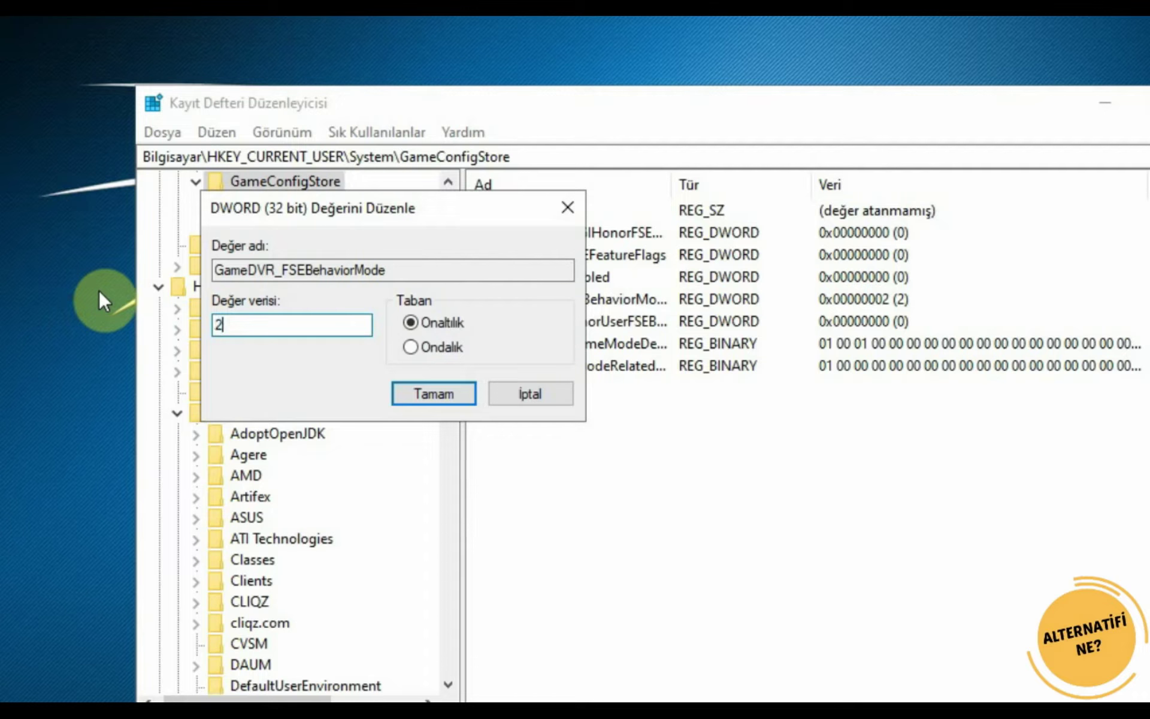
key("Return")
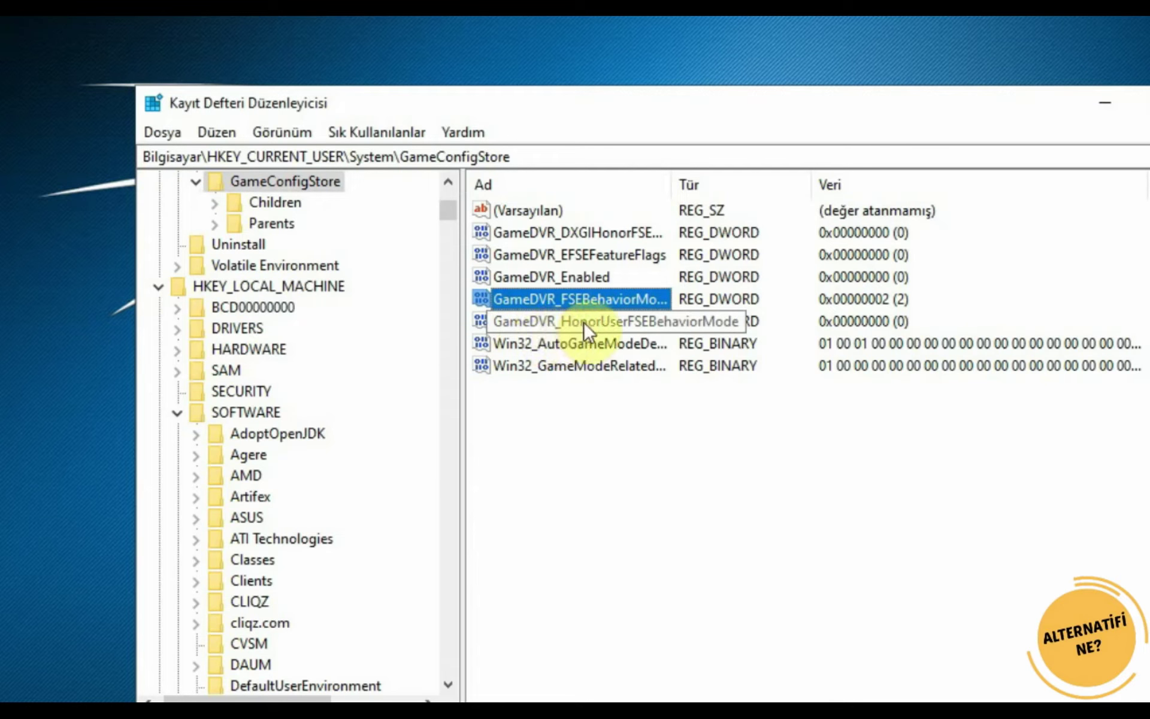
- Set the GameDVR_HonorUserFSEBehaviorMode DWORD in the GameConfigStore key to 0
double_click(620, 328)
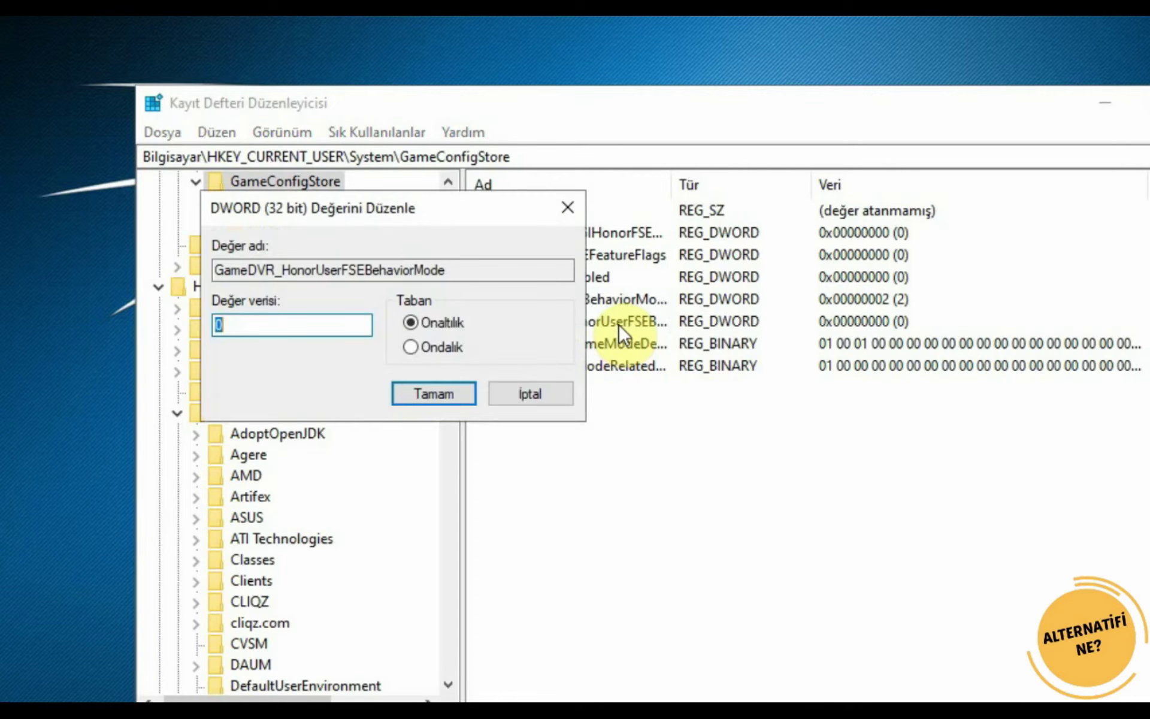
type("0")
key("Return")
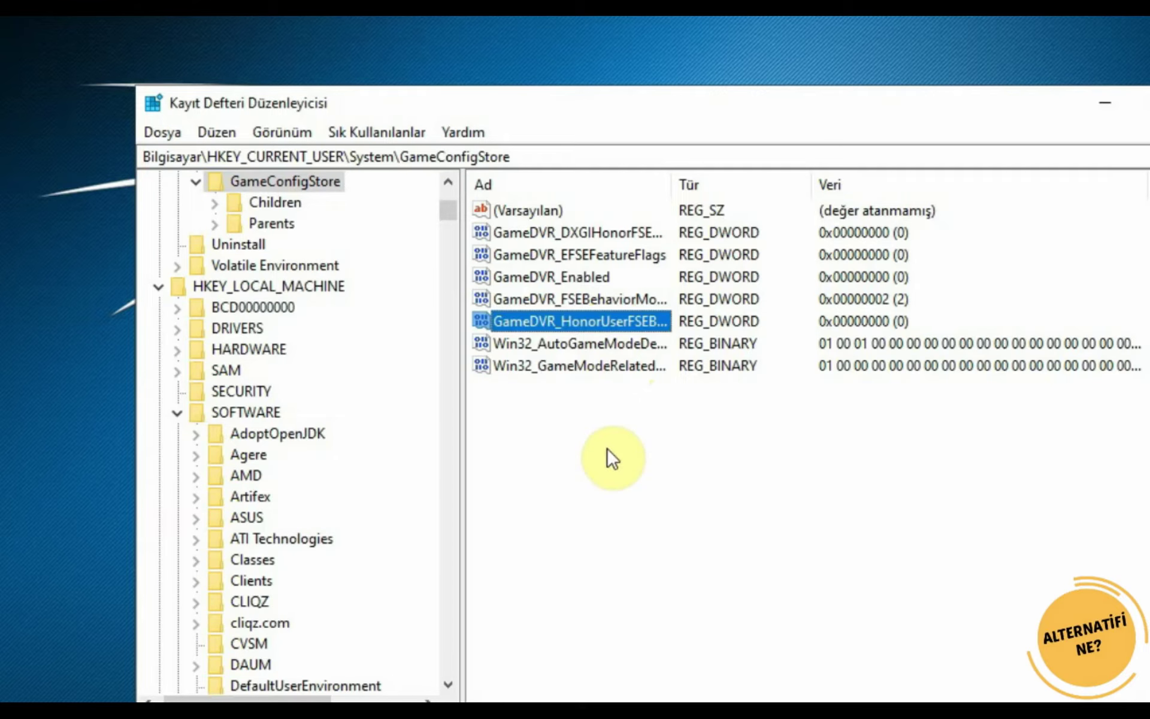
- Open the GameDVR_DXGIHonorFSEWindowsCompatible DWORD in the GameConfigStore key and accept 0 as its value data
left_click(579, 233)
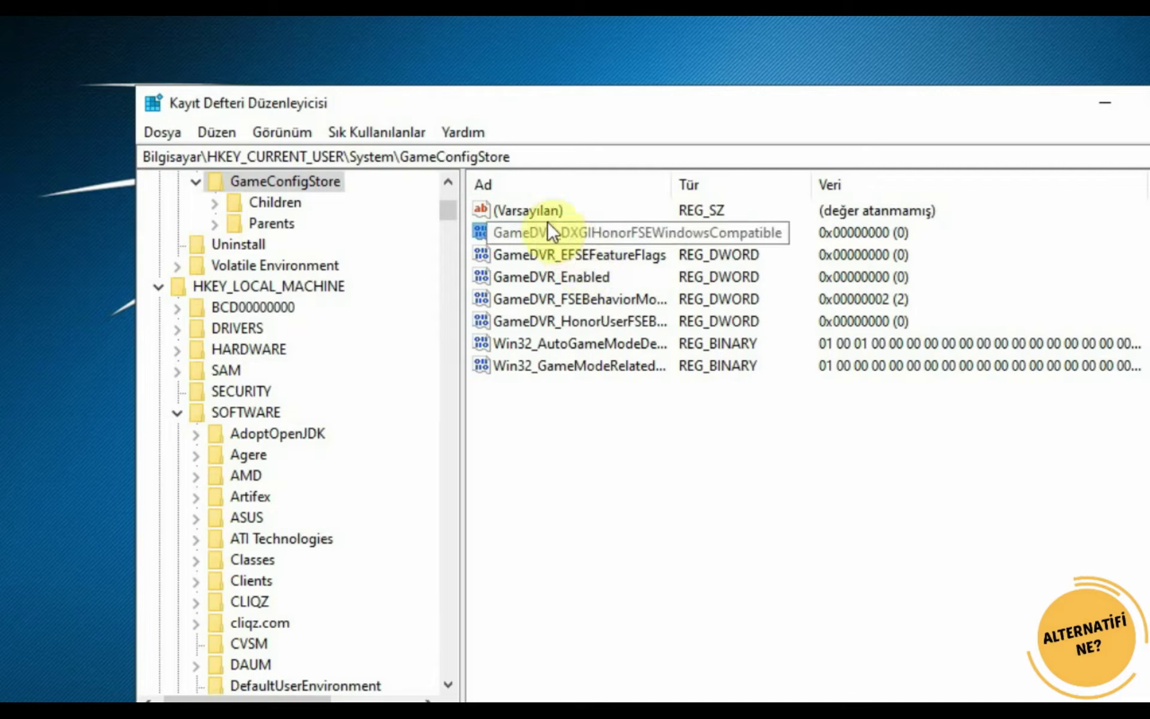
double_click(613, 233)
key("Return")
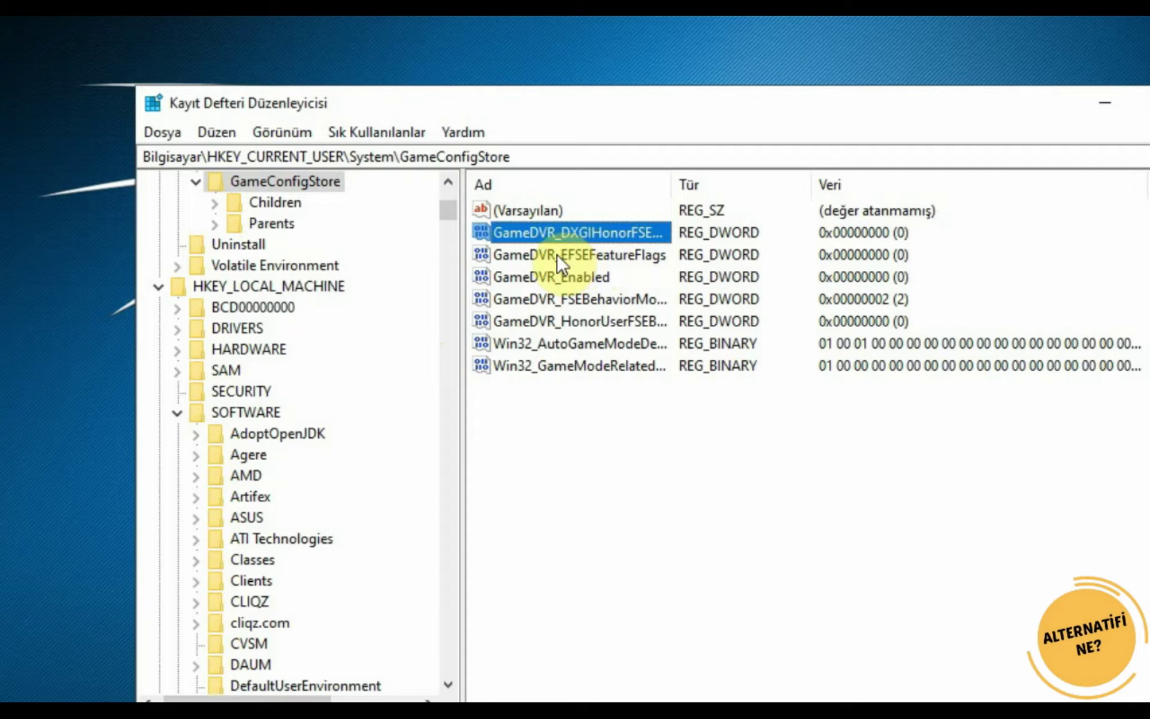
- Set the GameDVR_EFSEFeatureFlags DWORD in the GameConfigStore key to 0
double_click(598, 257)
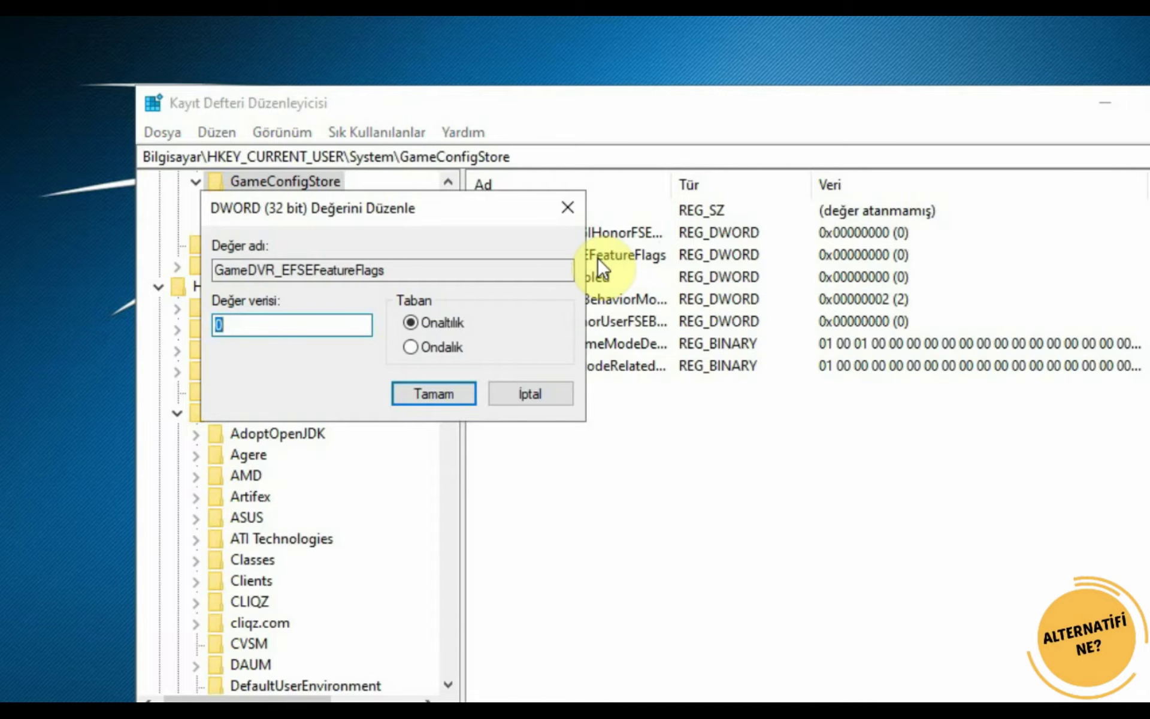
type("0")
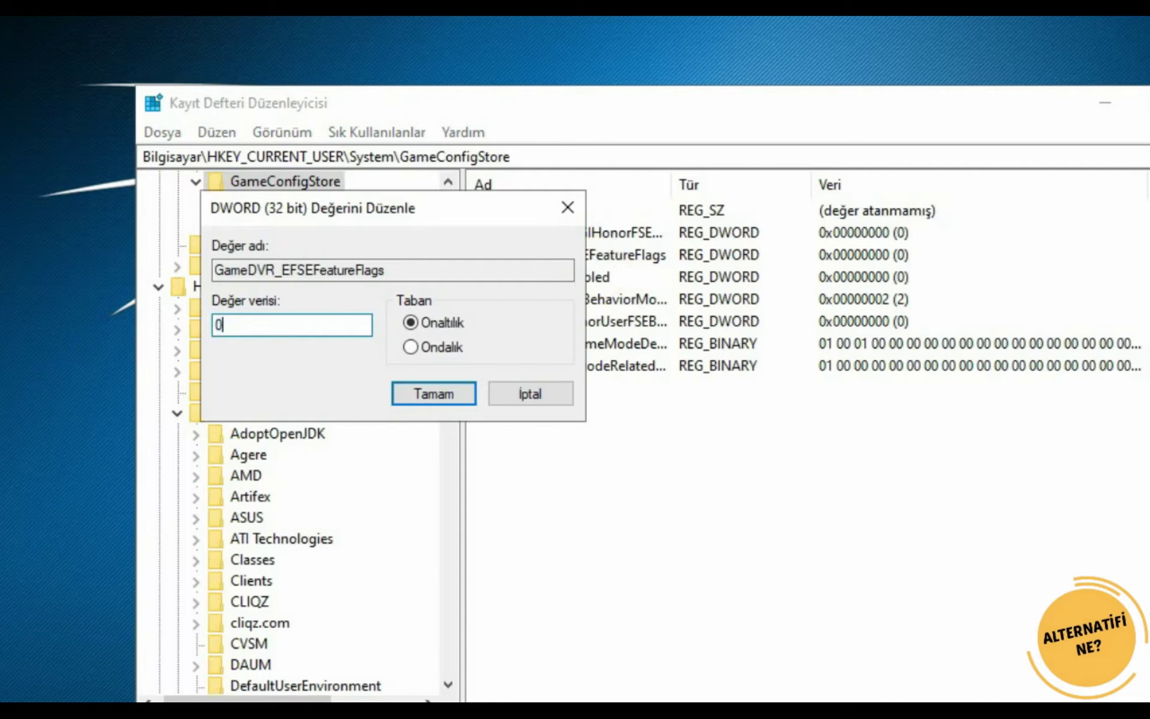
key("Return")
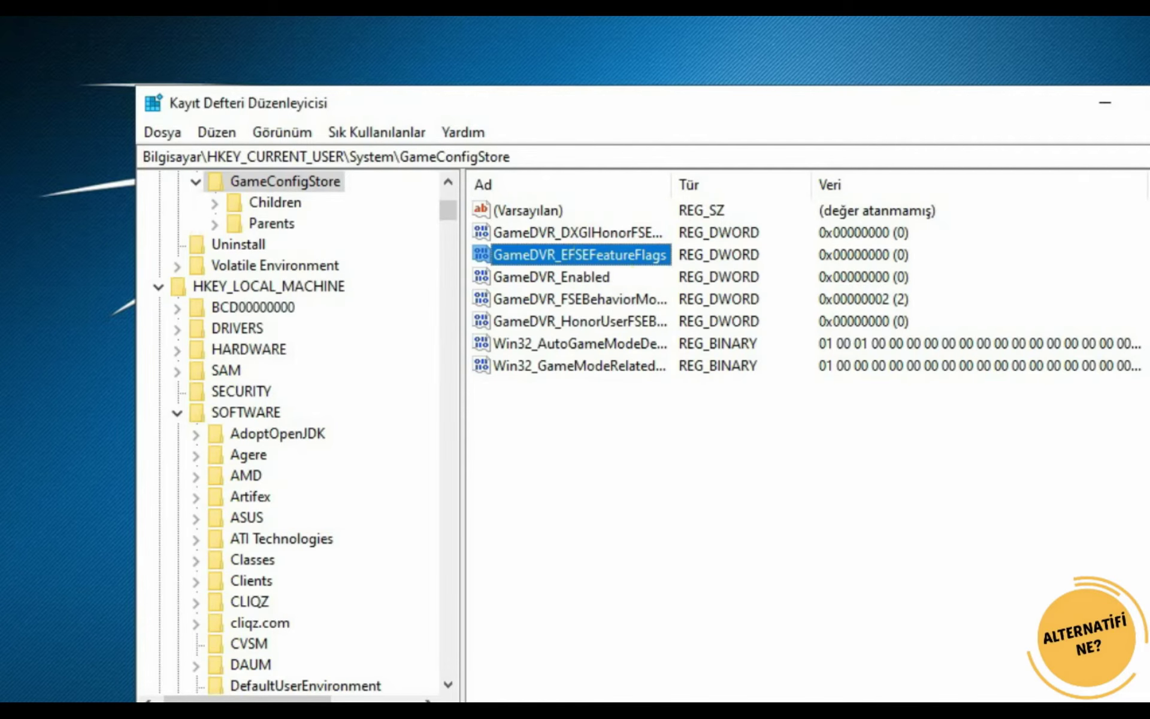
- Copy the fifth path from Kayıtadımları.txt and go to that Multimedia\SystemProfile\Tasks\Games key in the Registry Editor
left_click(527, 702)
left_click_drag(359, 333, 1141, 325)
key("ctrl+c")
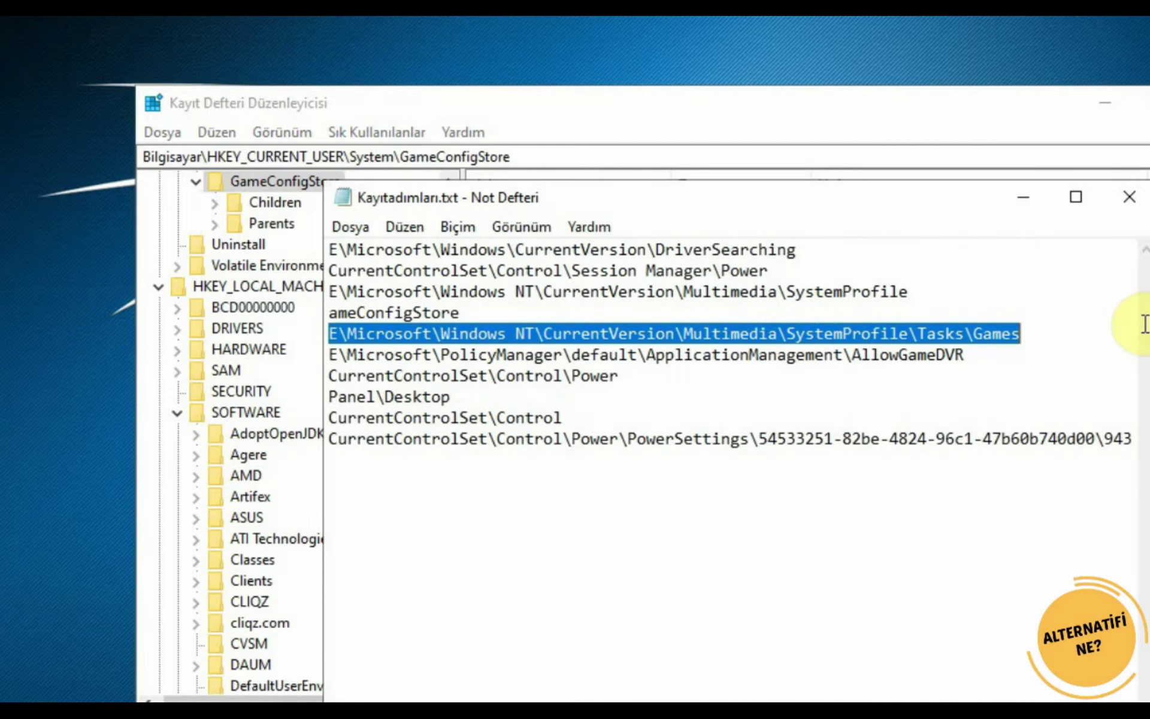
key("alt+Tab")
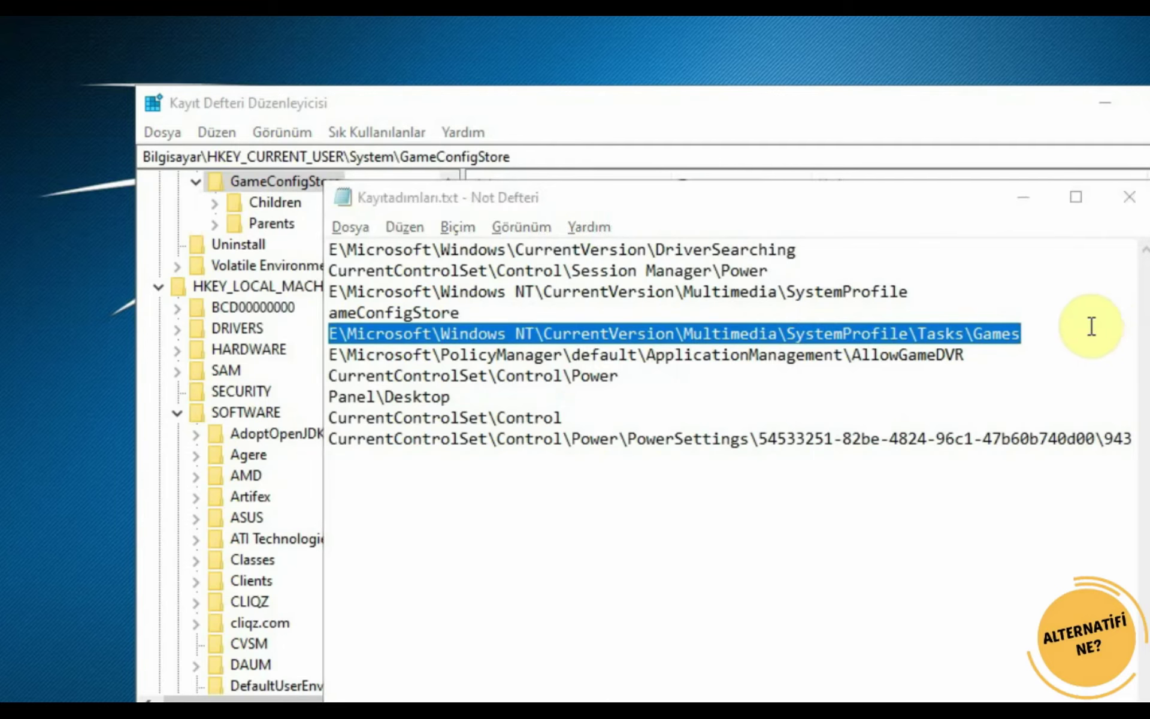
left_click(649, 156)
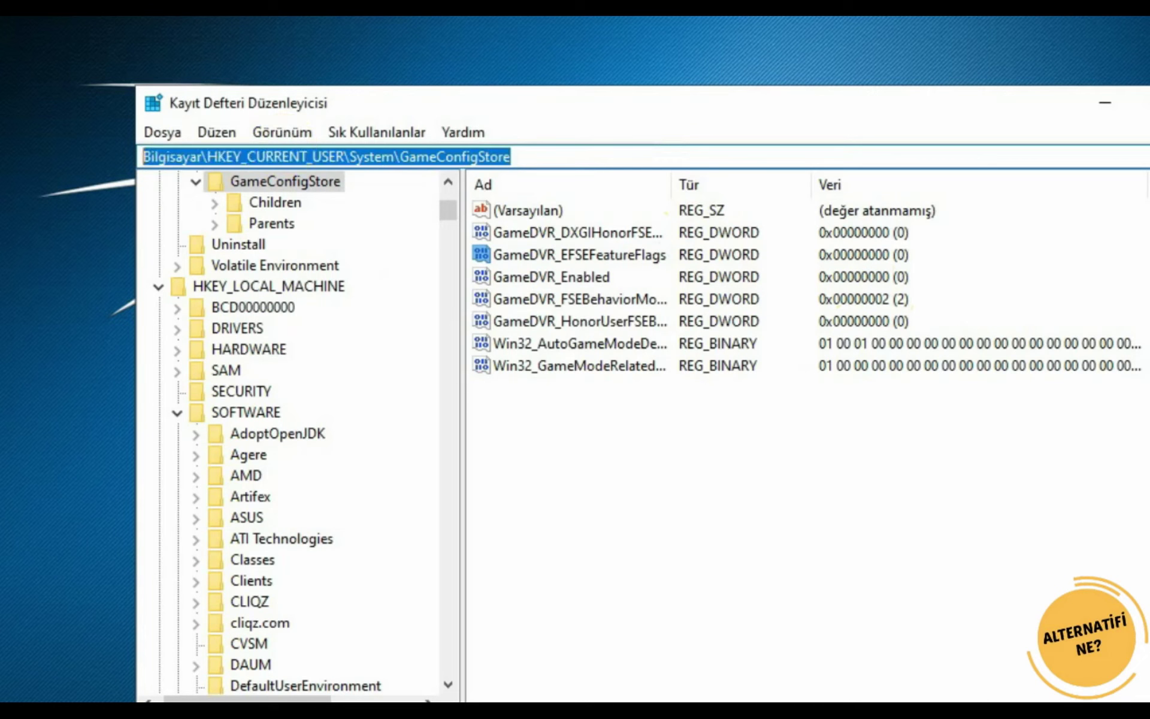
key("BackSpace")
key("ctrl+v")
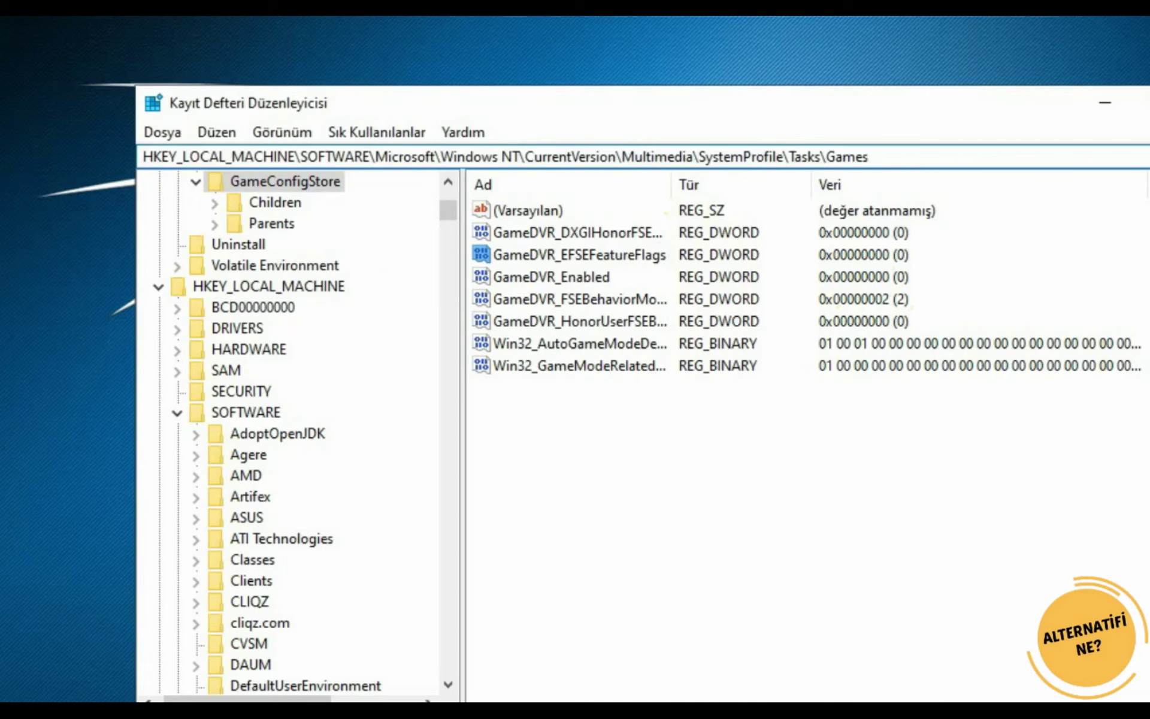
key("Return")
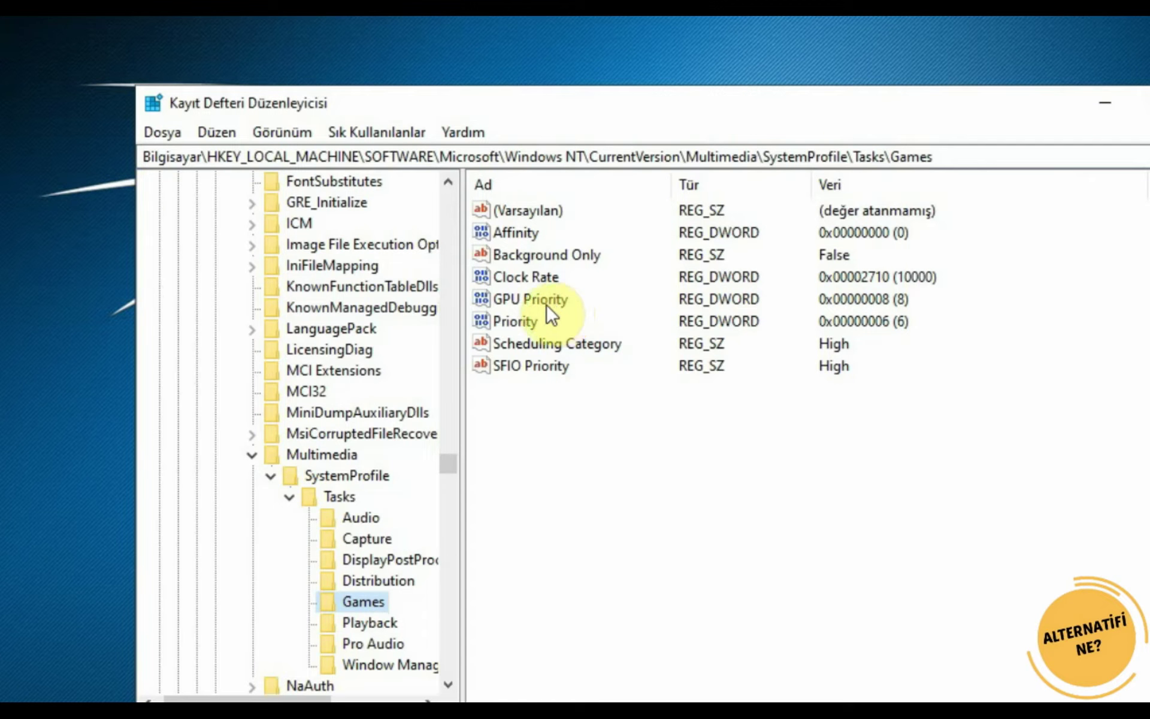
- Set the GPU Priority DWORD to 8 and the Priority DWORD to 6 in the Games key
double_click(515, 299)
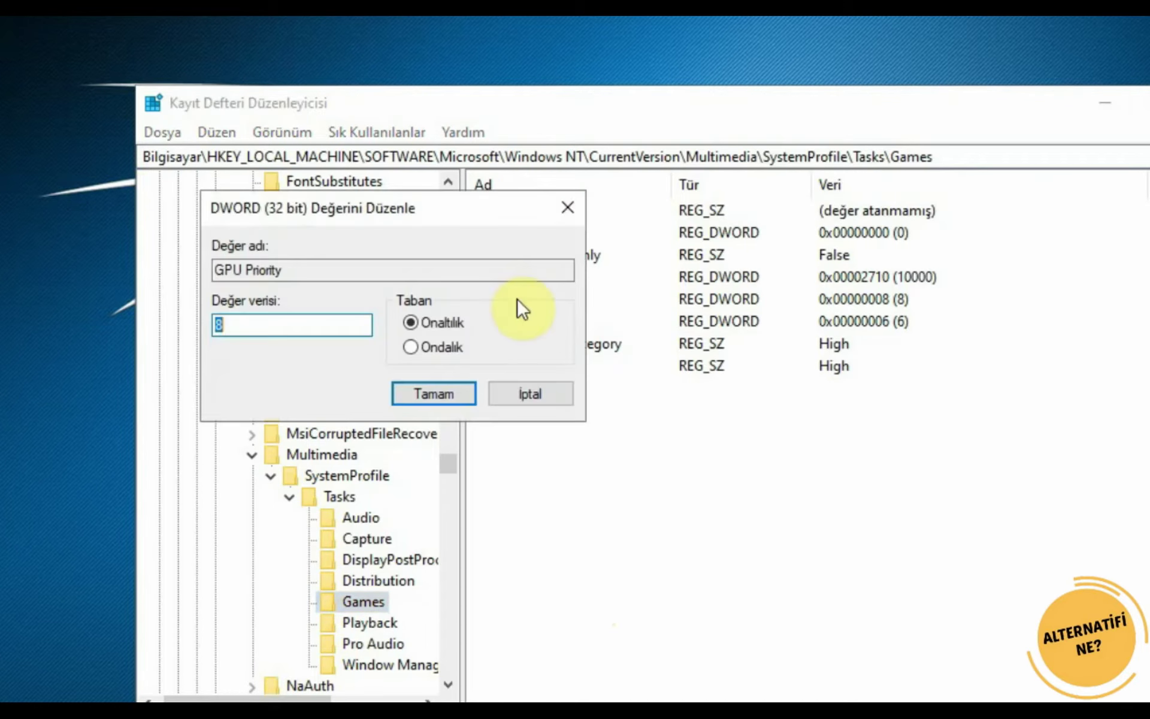
left_click(298, 326)
key("Return")
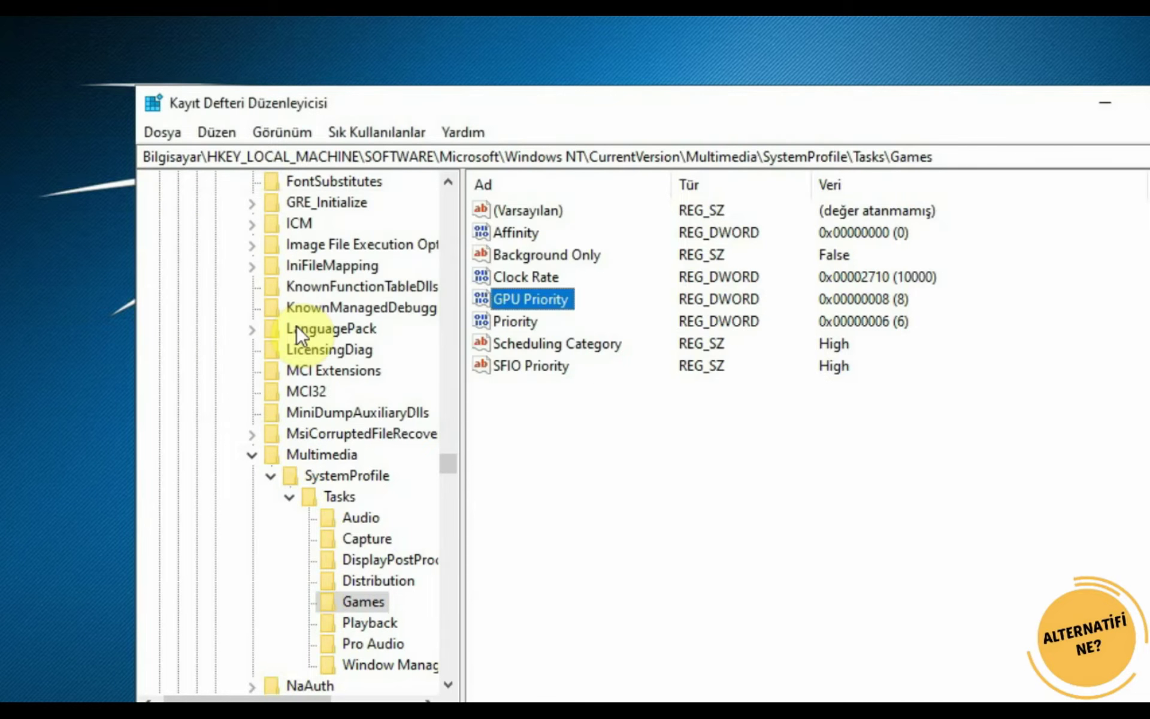
double_click(516, 324)
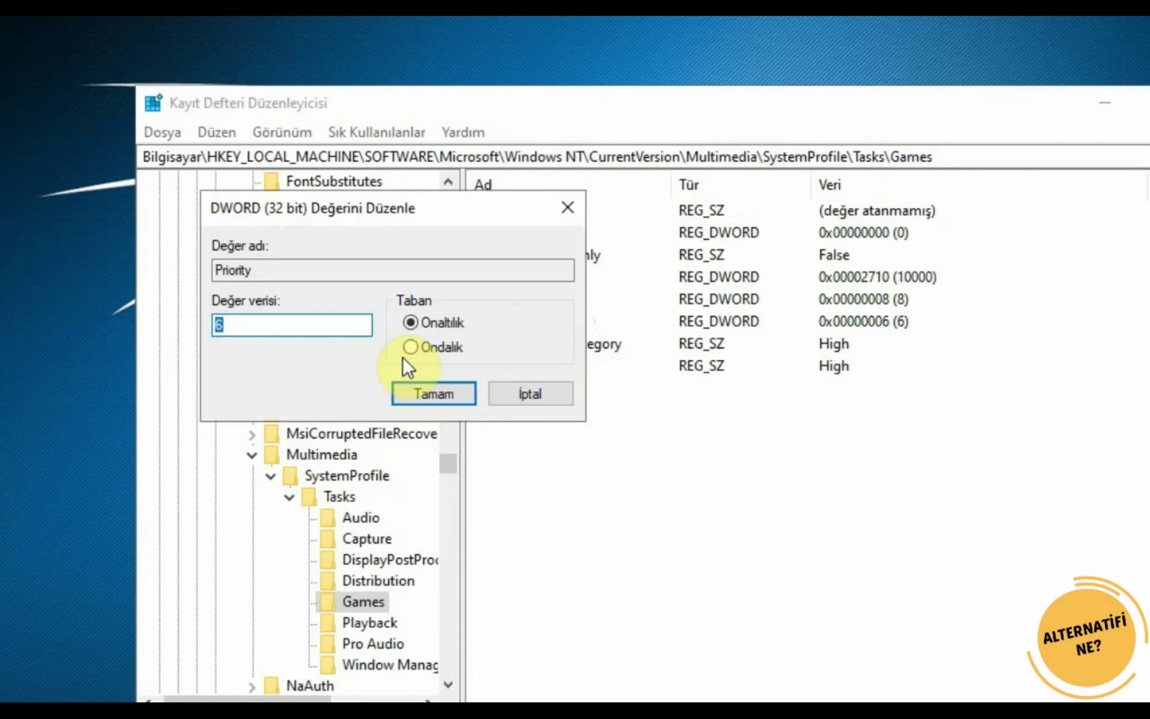
type("6")
left_click(429, 392)
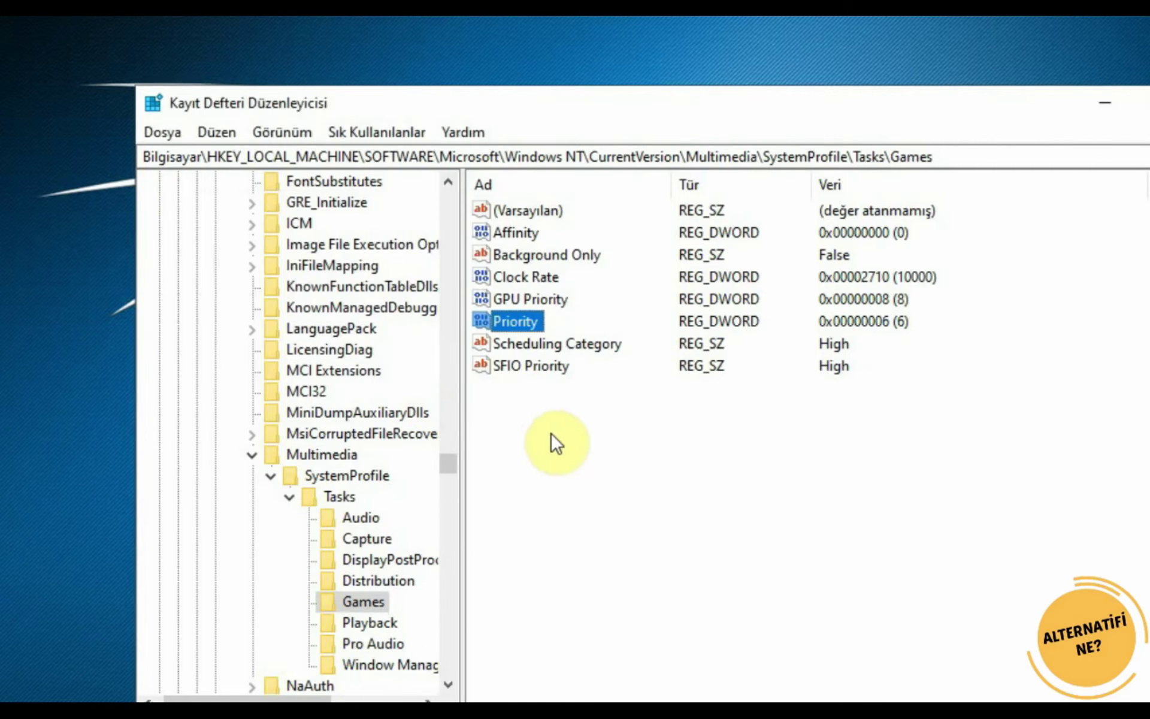
- Set the Scheduling Category string in the Games key to High
double_click(538, 343)
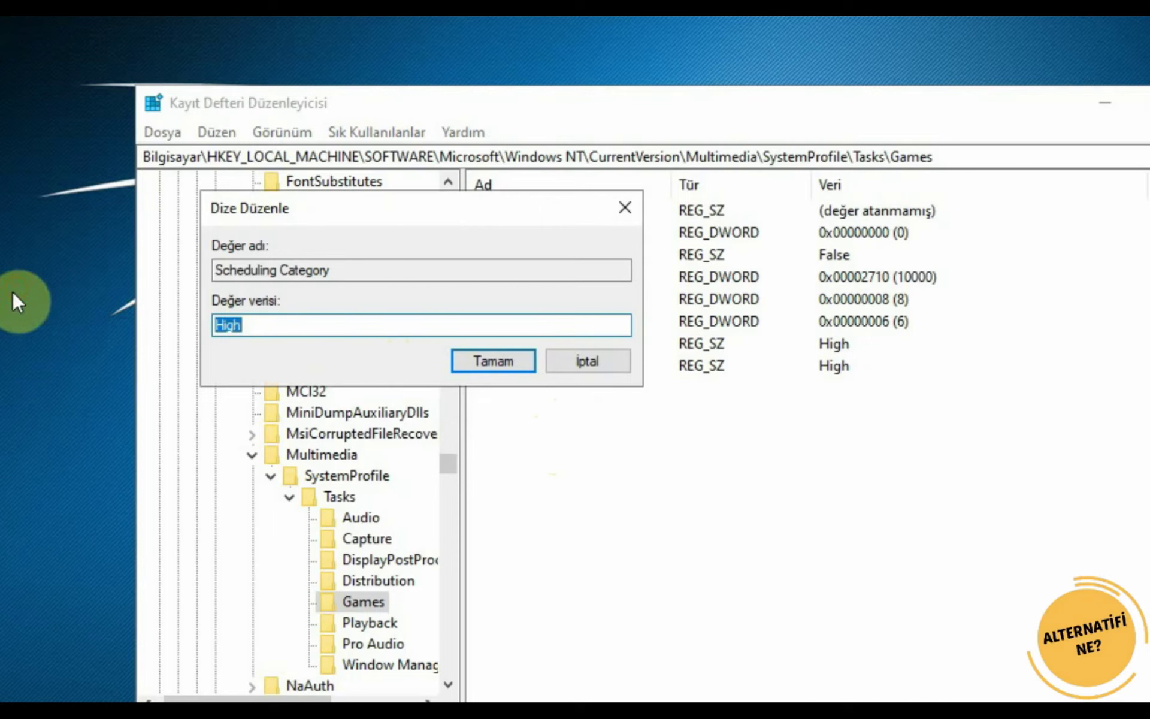
key("BackSpace")
type("High")
left_click(492, 360)
- Set the SFIO Priority string in the Games key to High
left_click(529, 369)
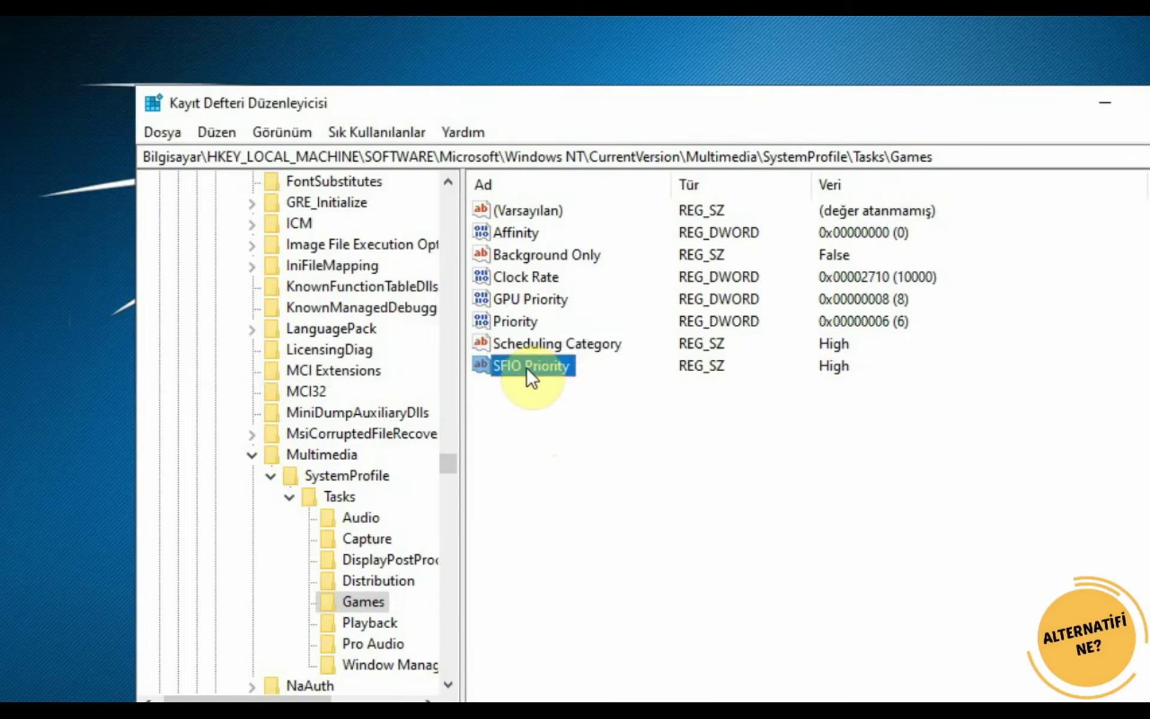
double_click(527, 369)
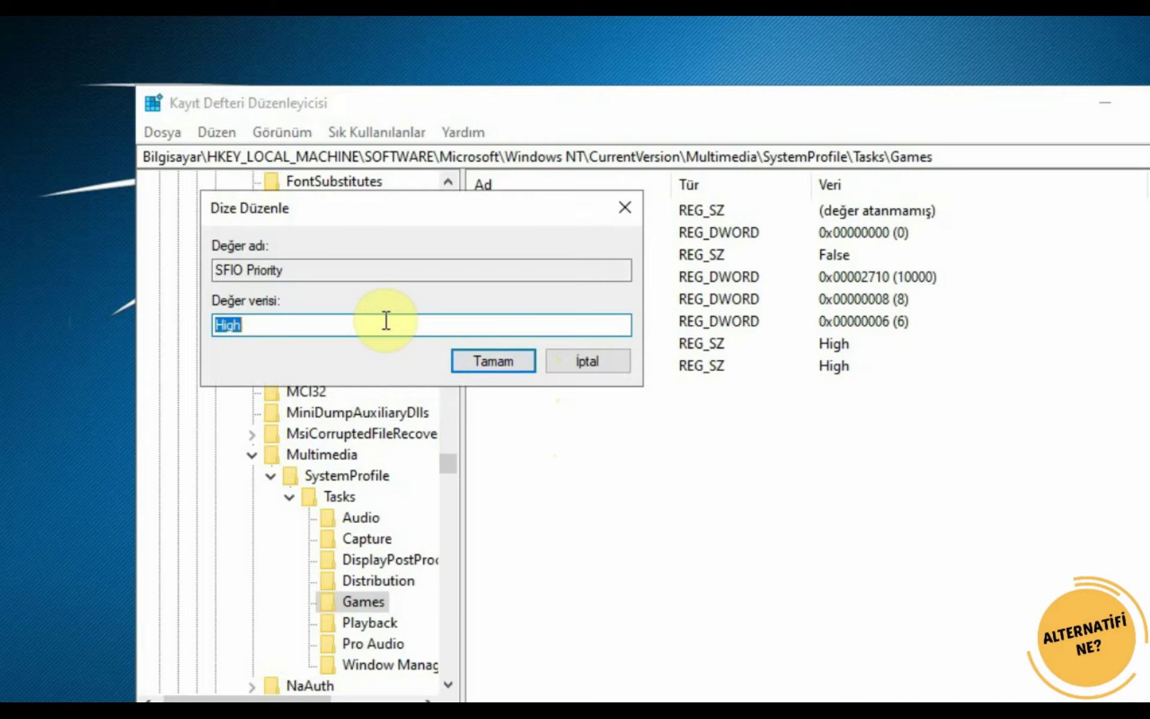
type("High")
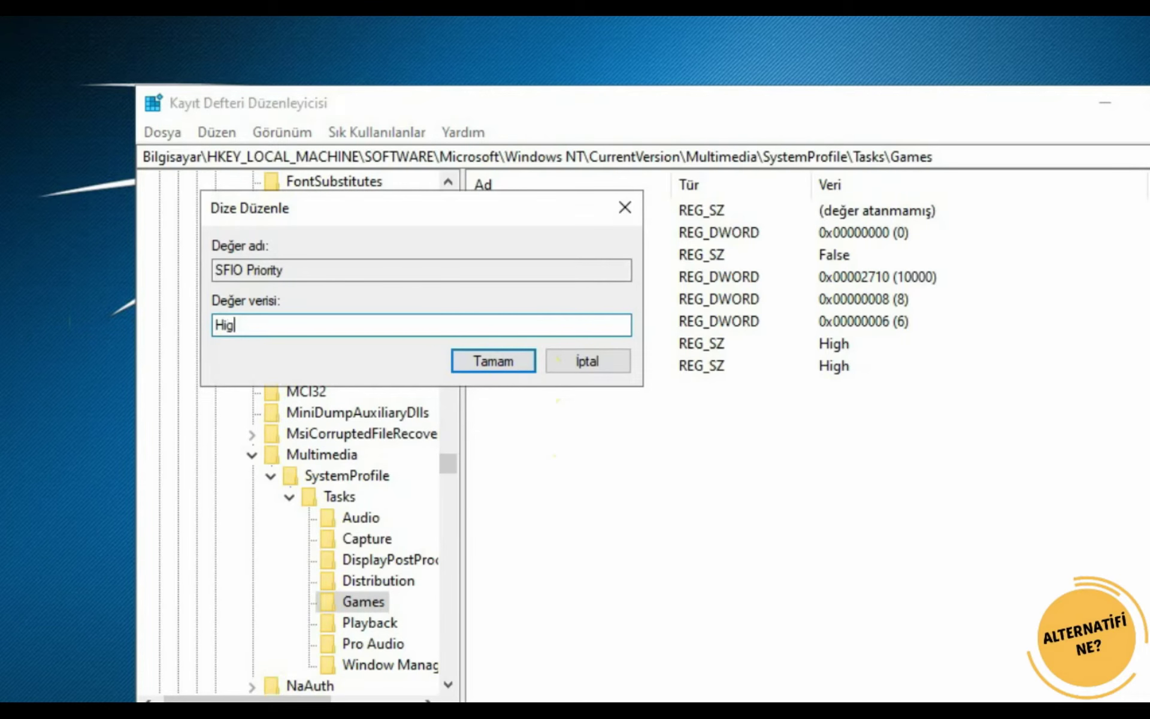
left_click(513, 362)
left_click(779, 455)
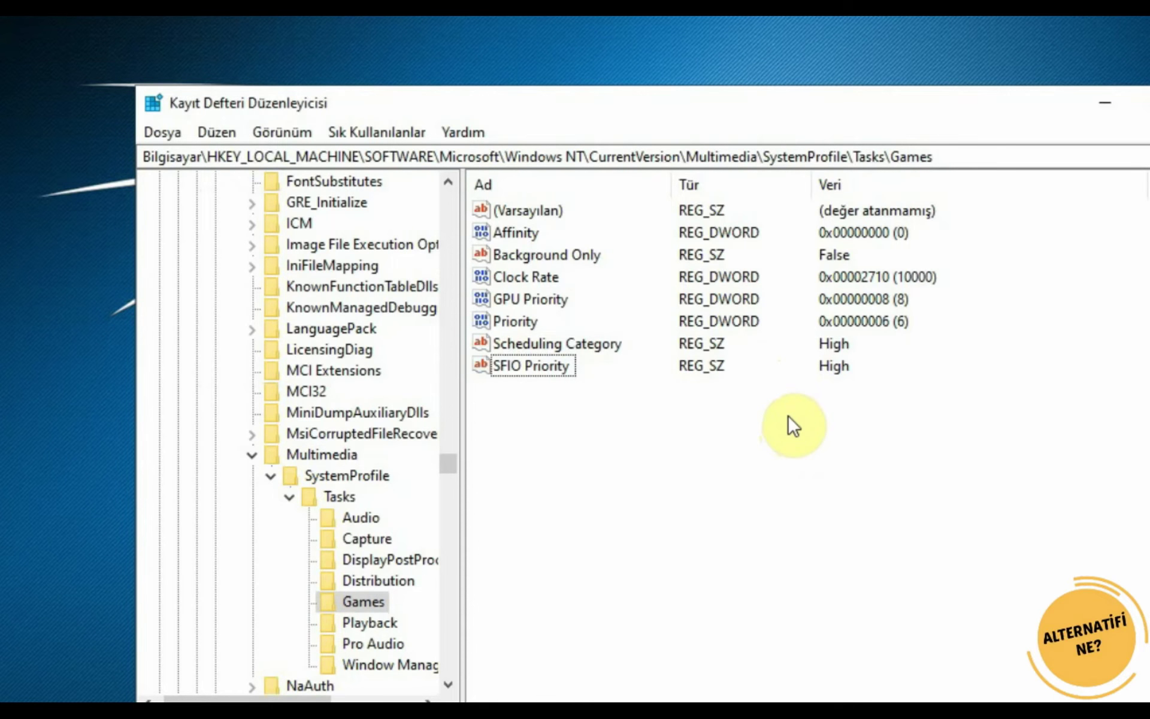
- Copy the sixth path from Kayıtadımları.txt and go to that PolicyManager\default\ApplicationManagement\AllowGameDVR key in the Registry Editor
left_click(561, 699)
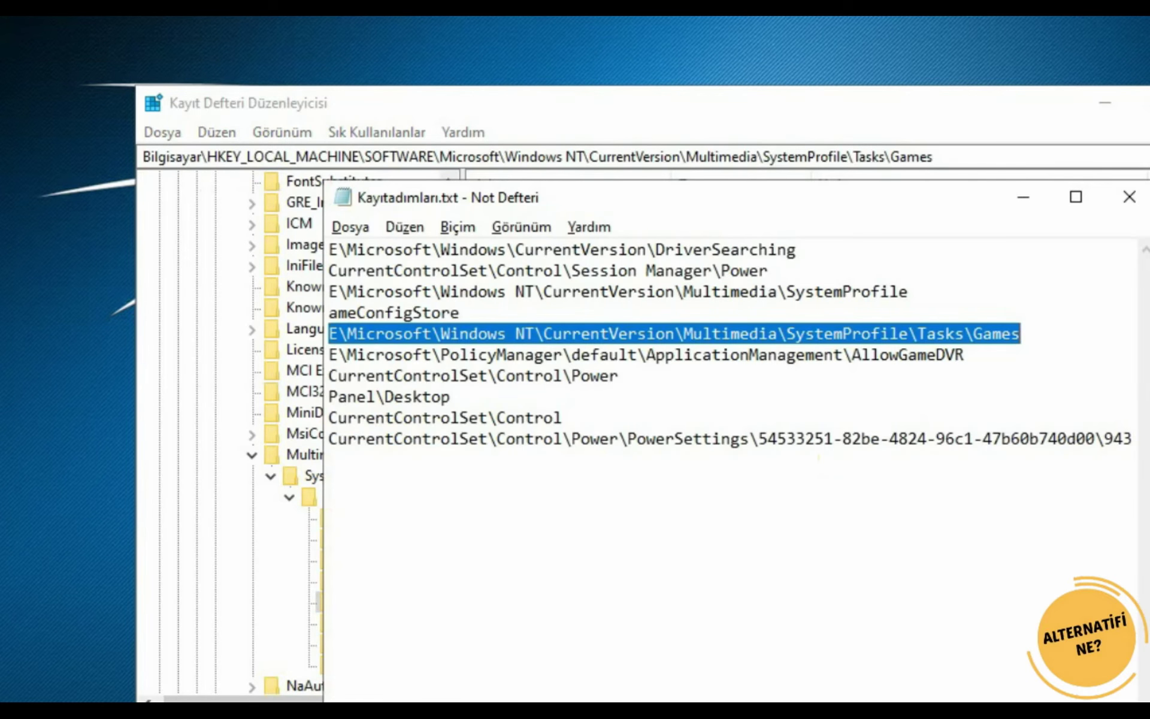
scroll(719, 342, "left", 5)
left_click_drag(360, 354, 1045, 352)
key("ctrl+c")
key("alt+Tab")
left_click(943, 150)
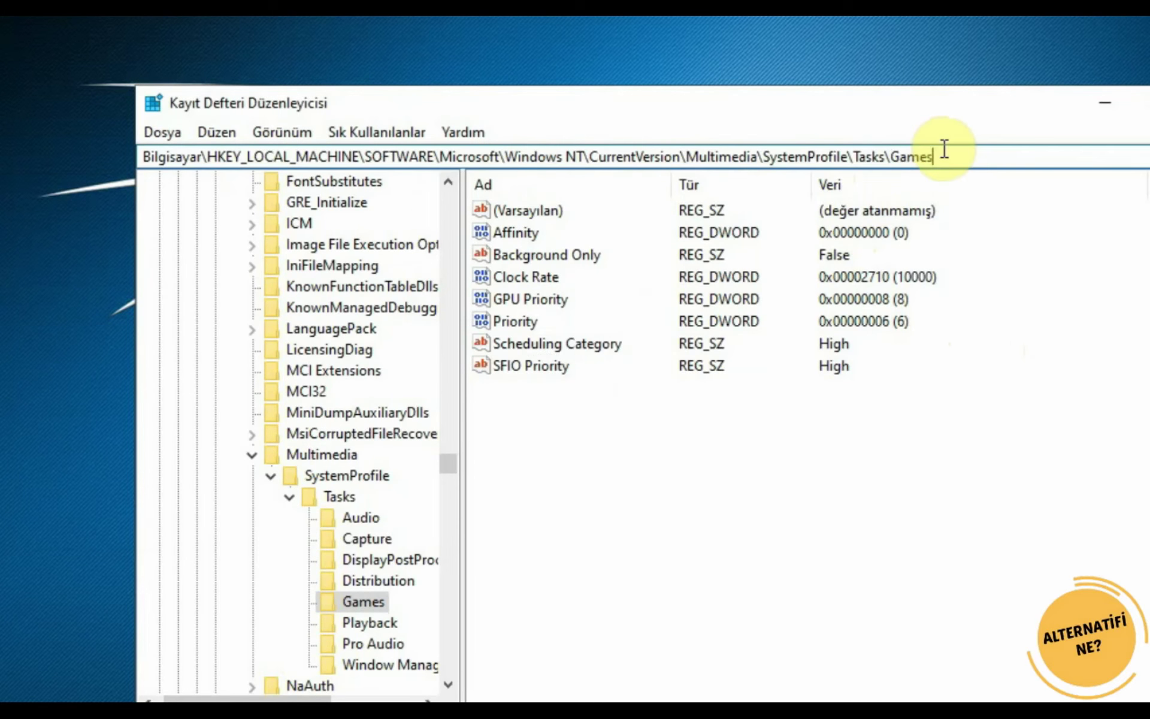
key("ctrl+a")
key("BackSpace")
key("ctrl+v")
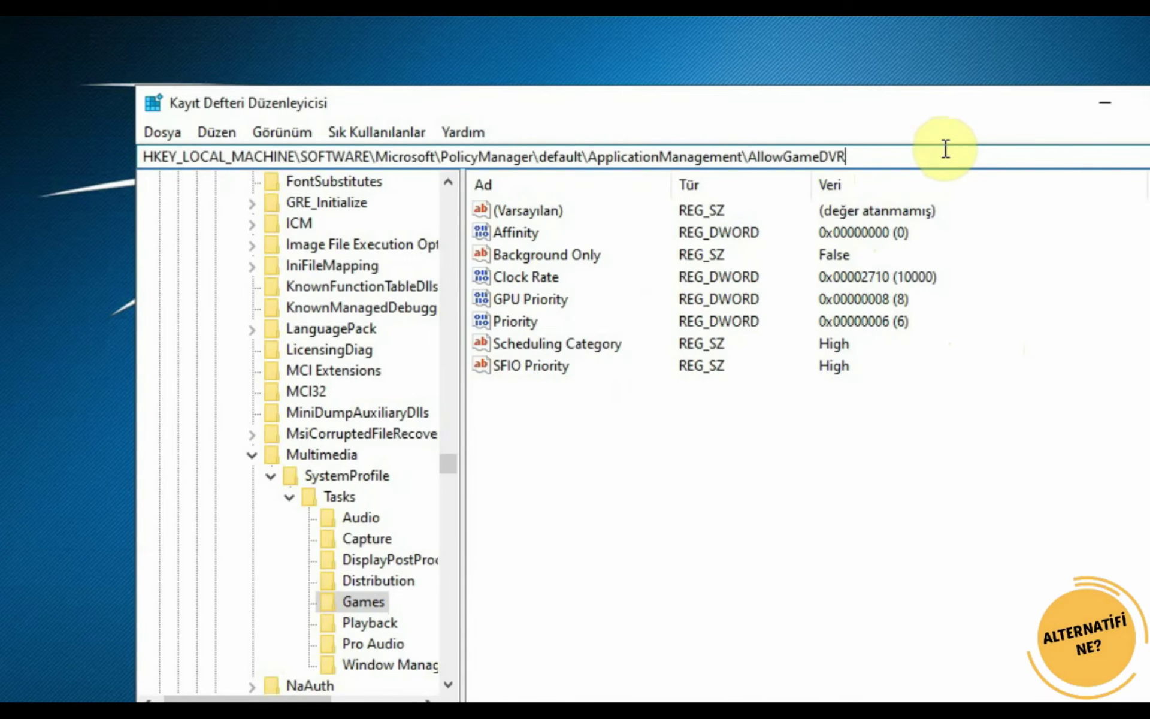
key("Return")
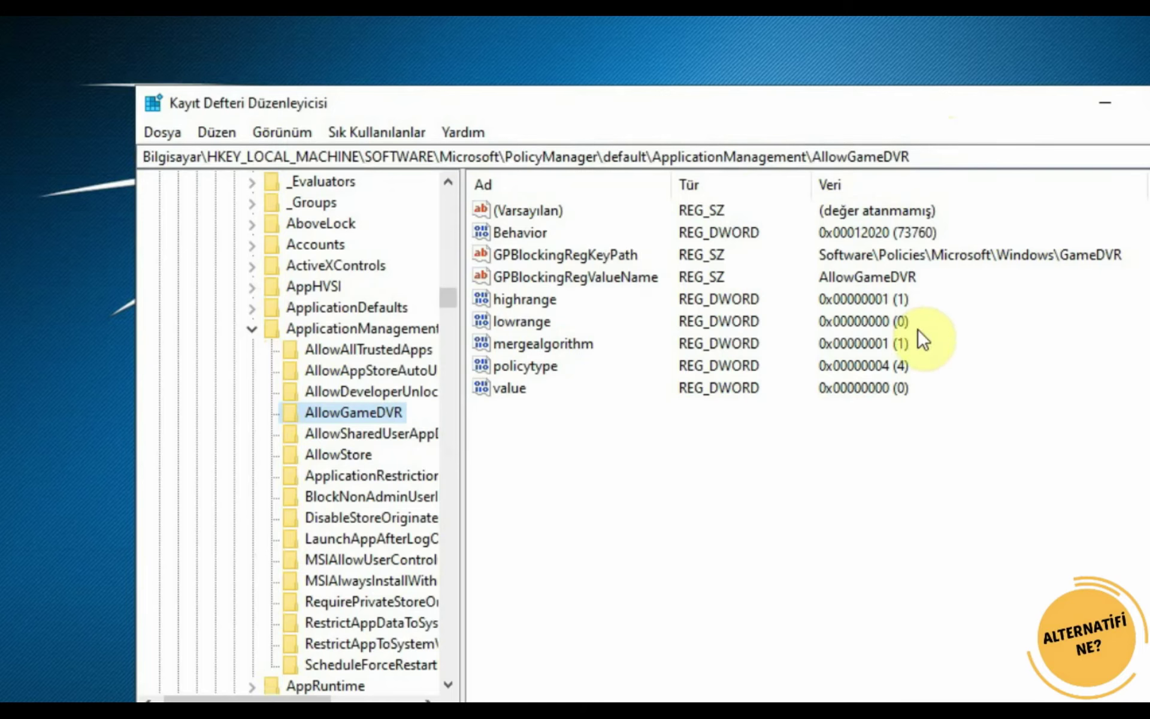
- Set the DWORD named value in the AllowGameDVR key to 0
double_click(522, 390)
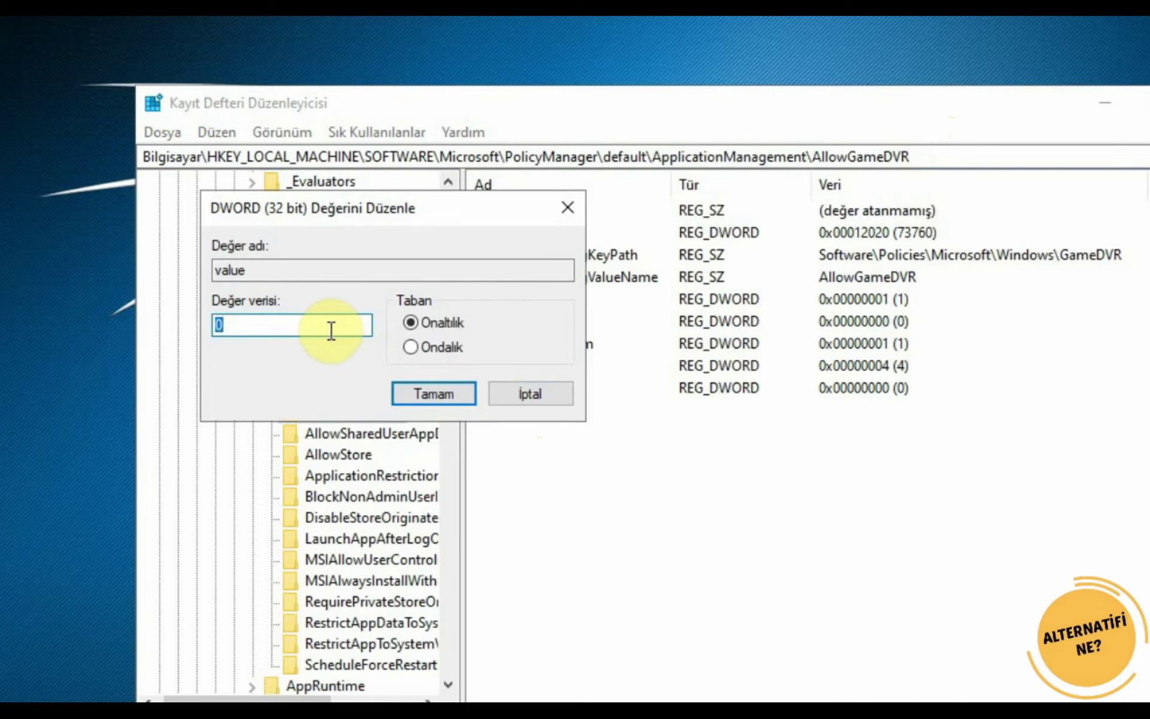
type("0")
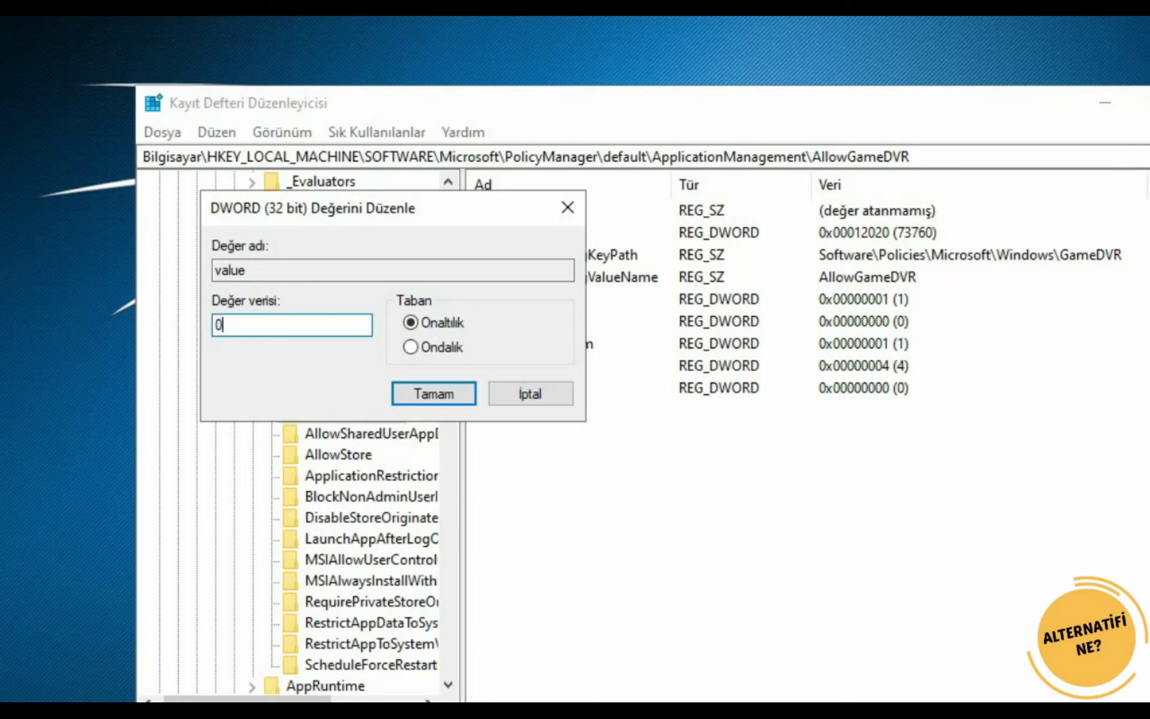
key("Return")
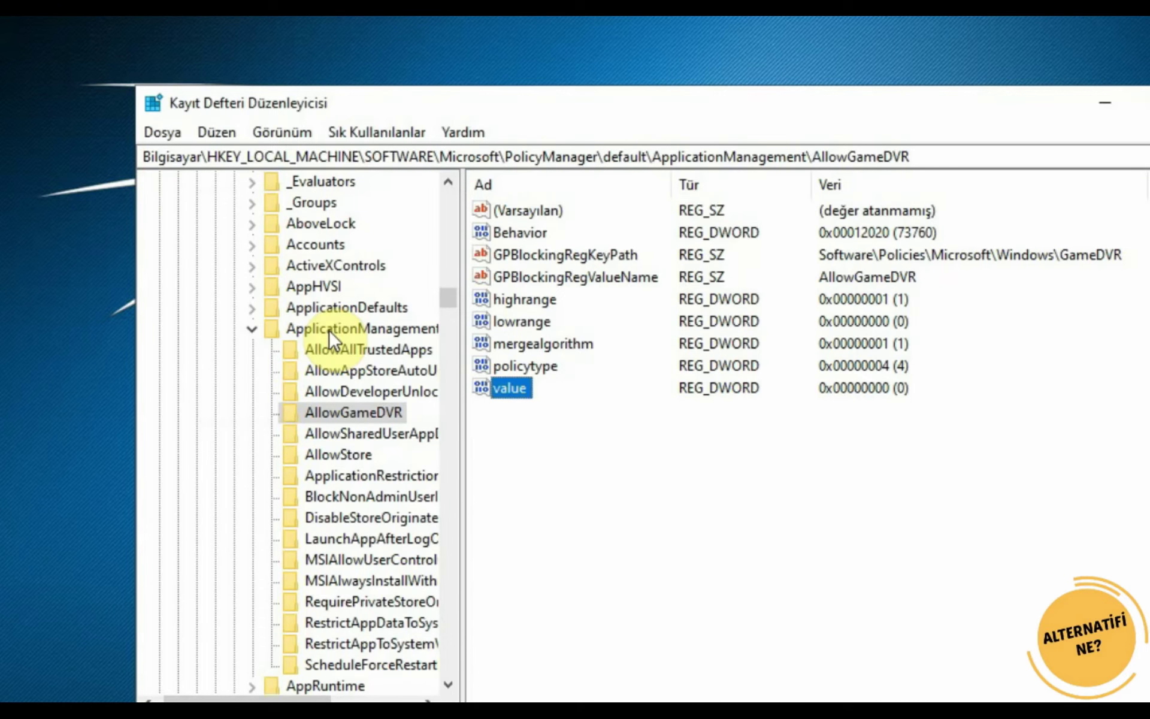
- Copy the seventh path from Kayıtadımları.txt and go to that SYSTEM\CurrentControlSet\Control\Power key in the Registry Editor
key("alt+Tab")
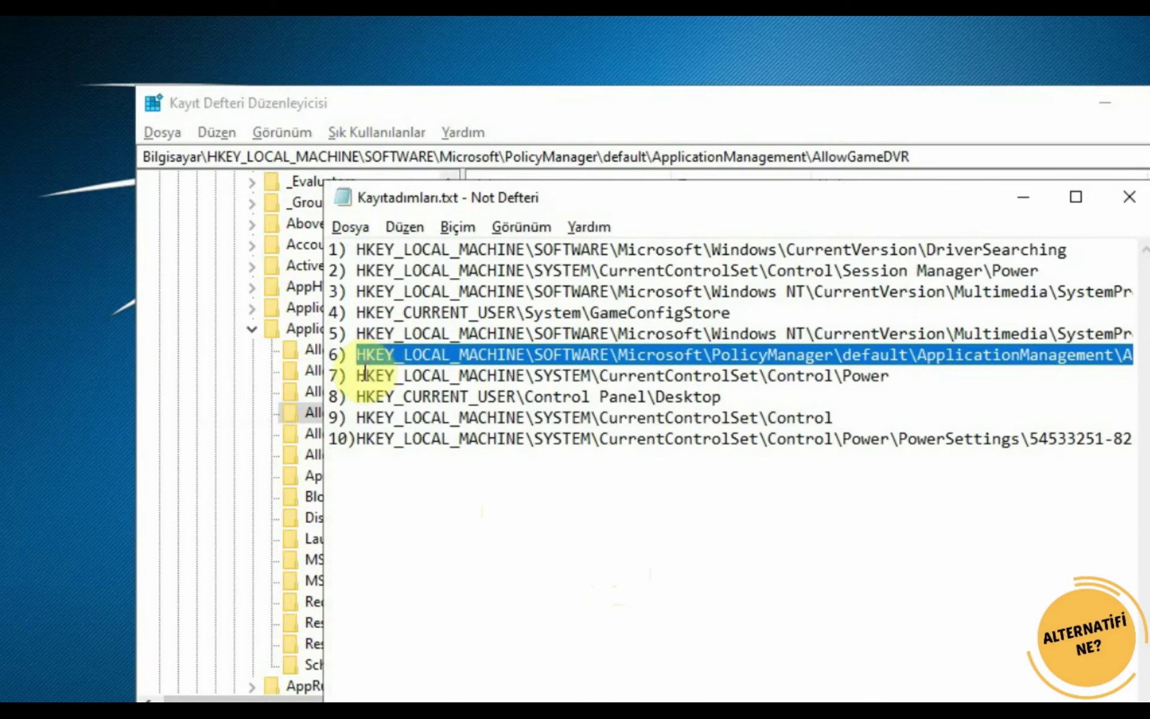
left_click(358, 376)
left_click_drag(357, 376, 892, 370)
key("ctrl+c")
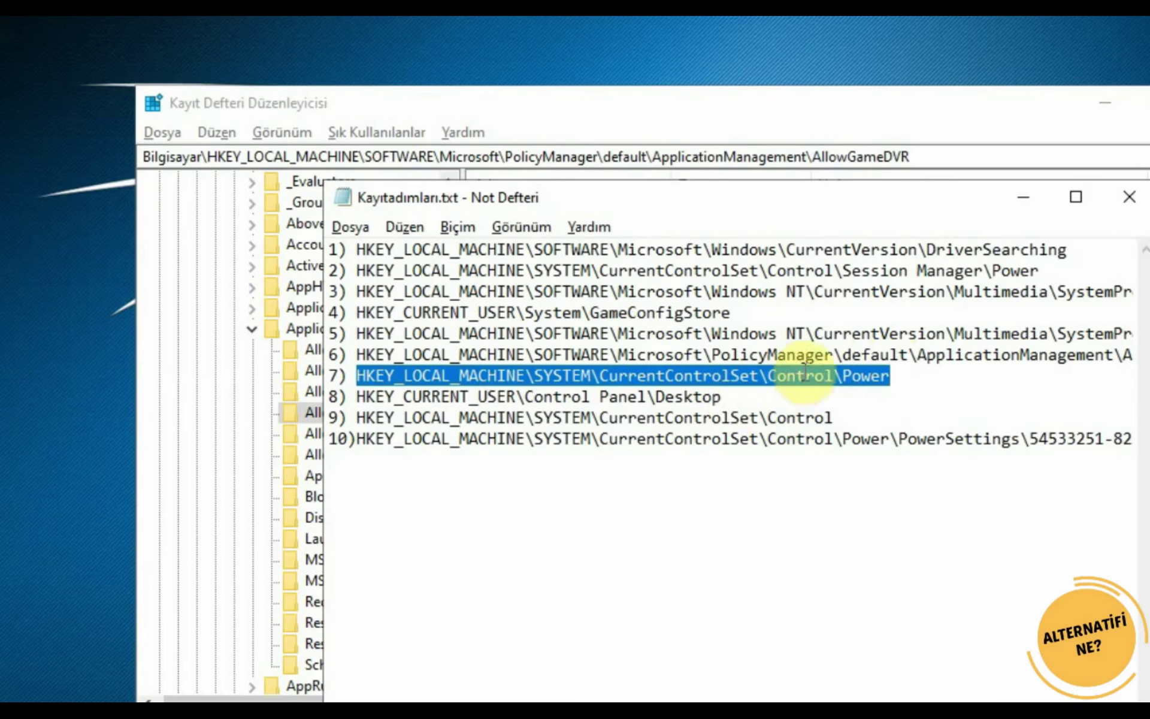
key("alt+Tab")
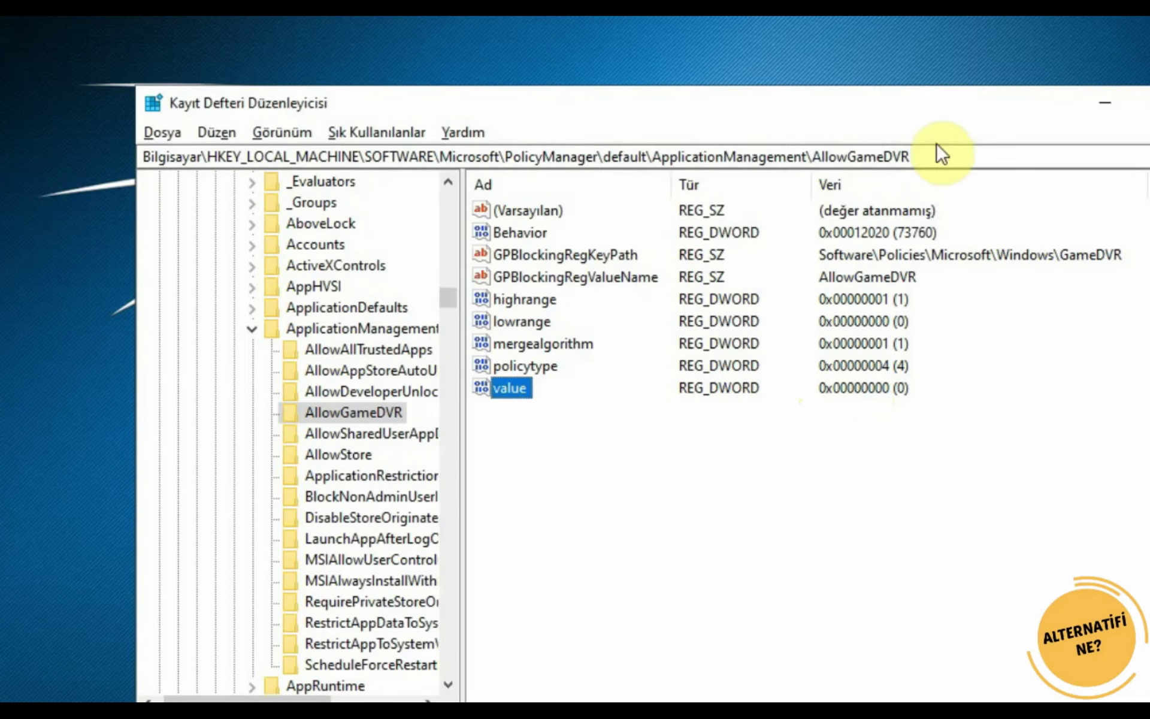
left_click_drag(950, 157, 103, 160)
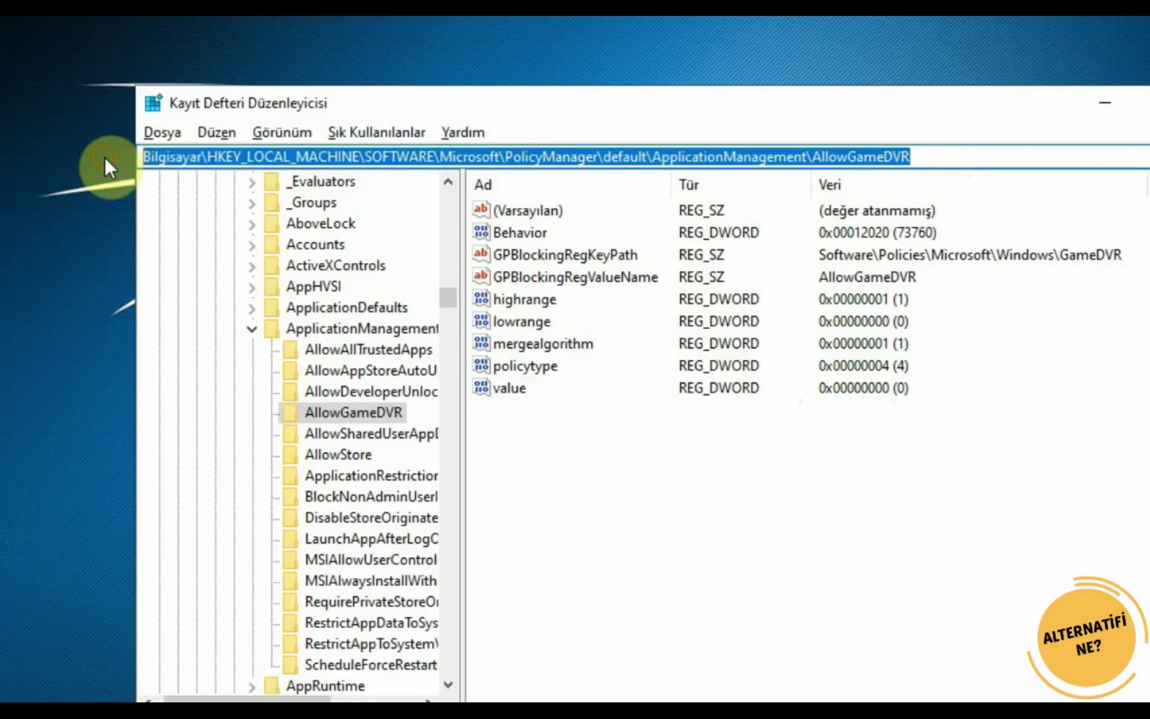
key("BackSpace")
key("ctrl+v")
key("Return")
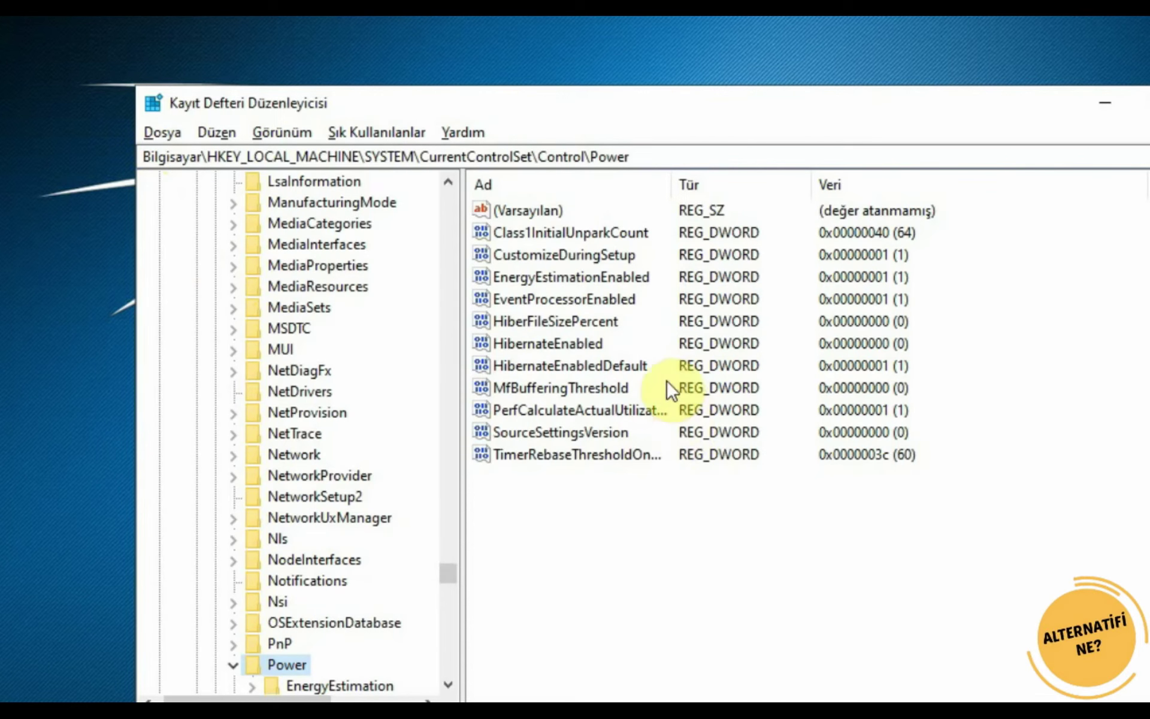
- Set the HibernateEnabled DWORD in the Control\Power key to 0
left_click(515, 343)
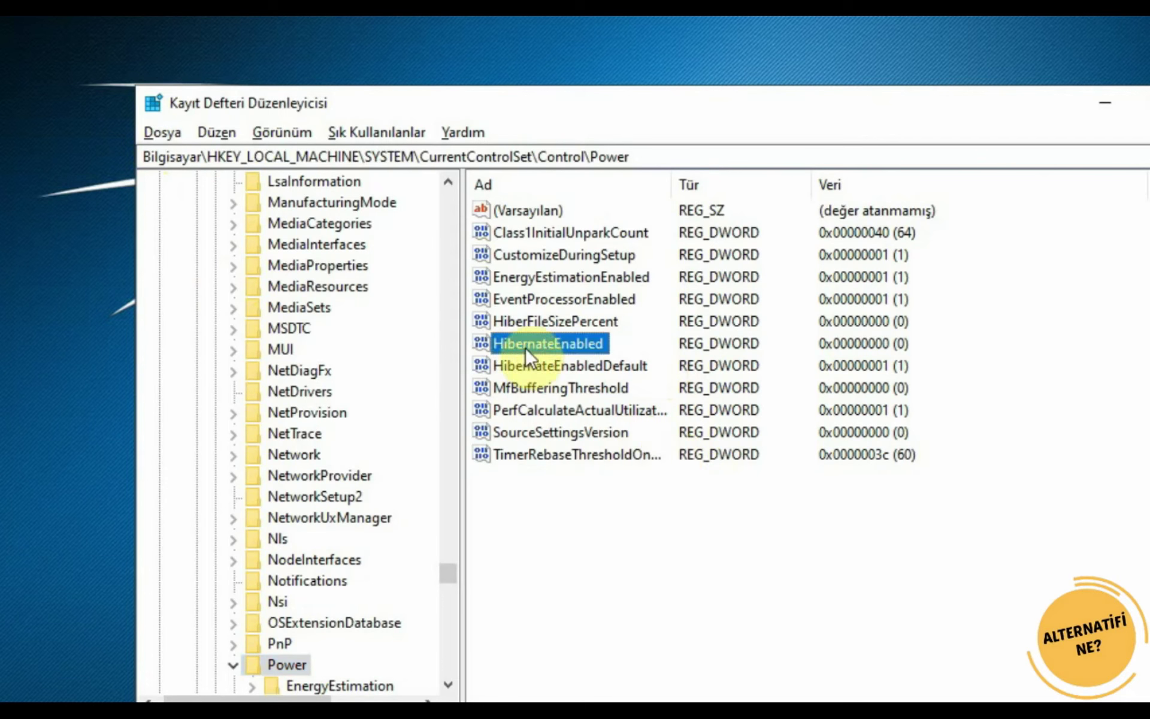
double_click(563, 347)
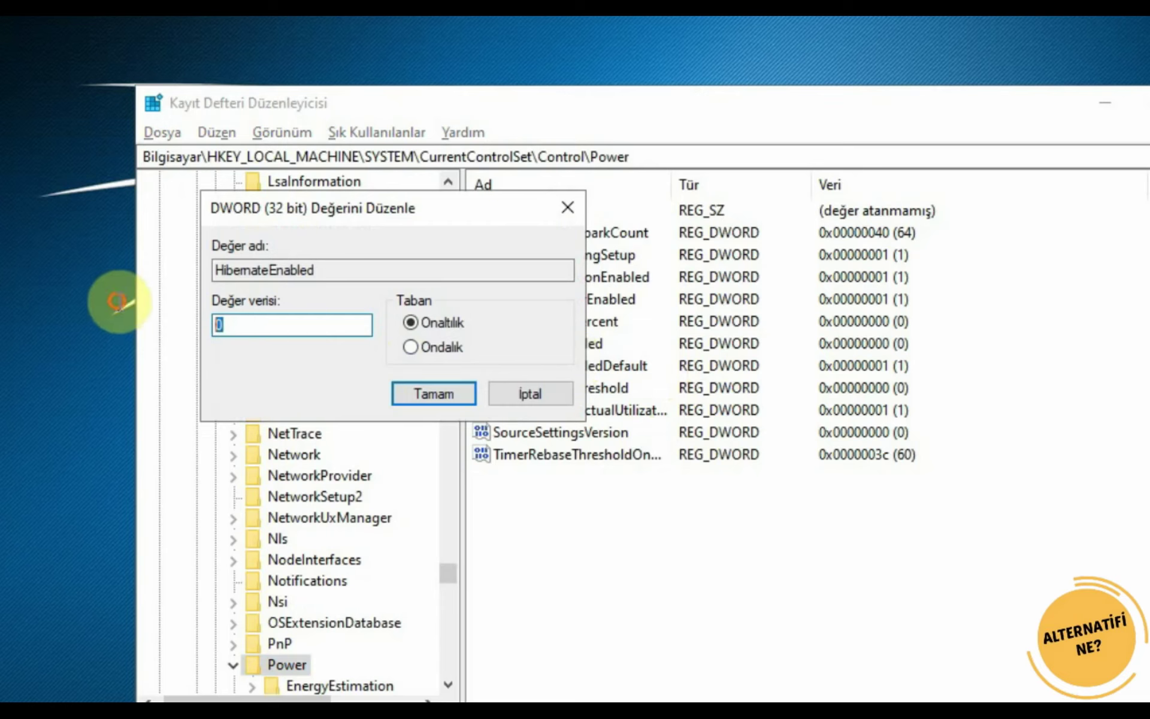
key("BackSpace")
type("0")
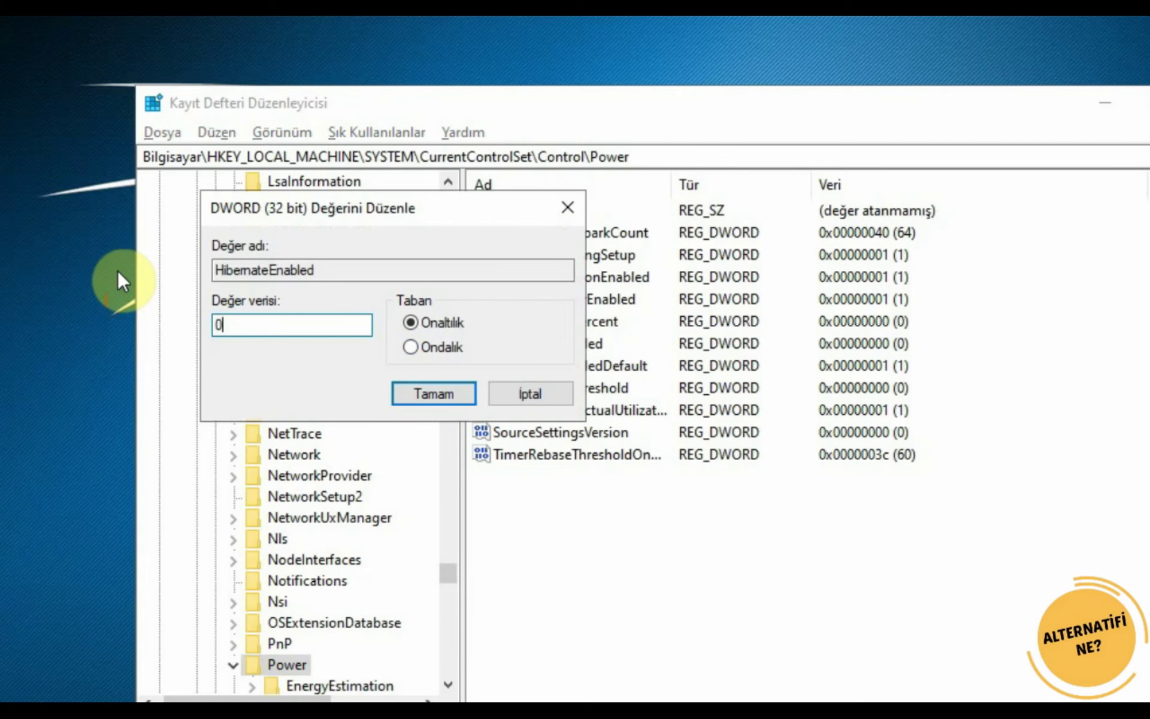
key("Return")
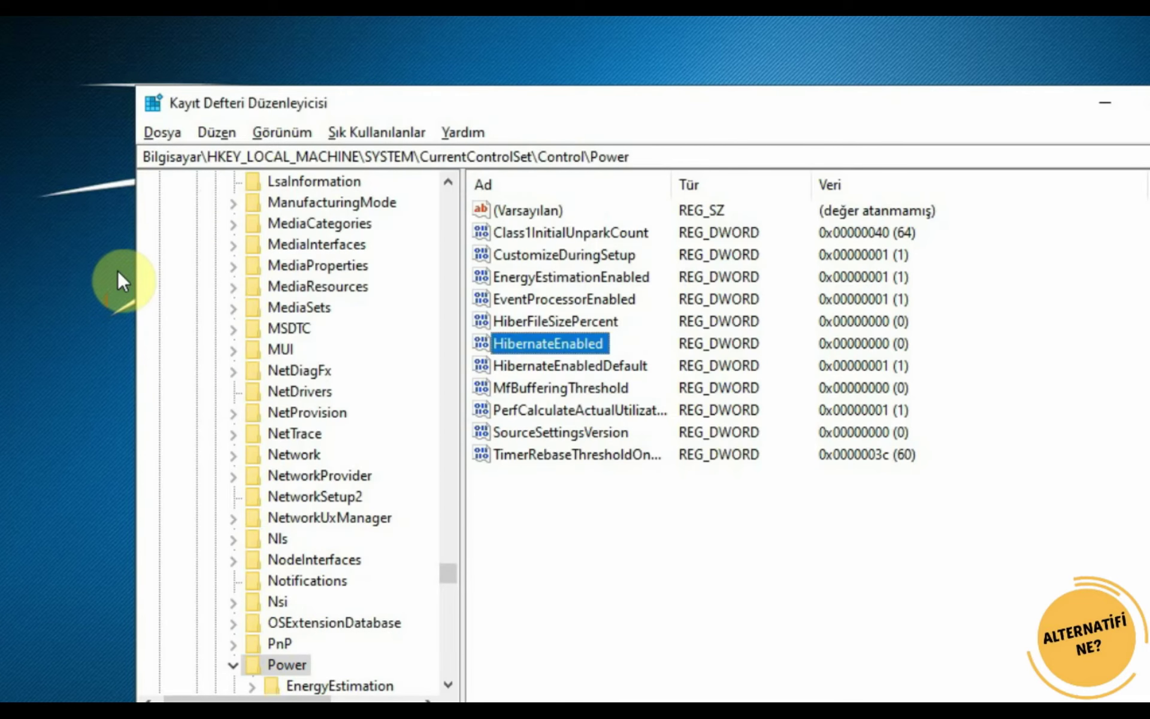
- Take the eighth path from Kayıtadımları.txt and go to the HKEY_CURRENT_USER\Control Panel\Desktop key in the Registry Editor
key("alt+Tab")
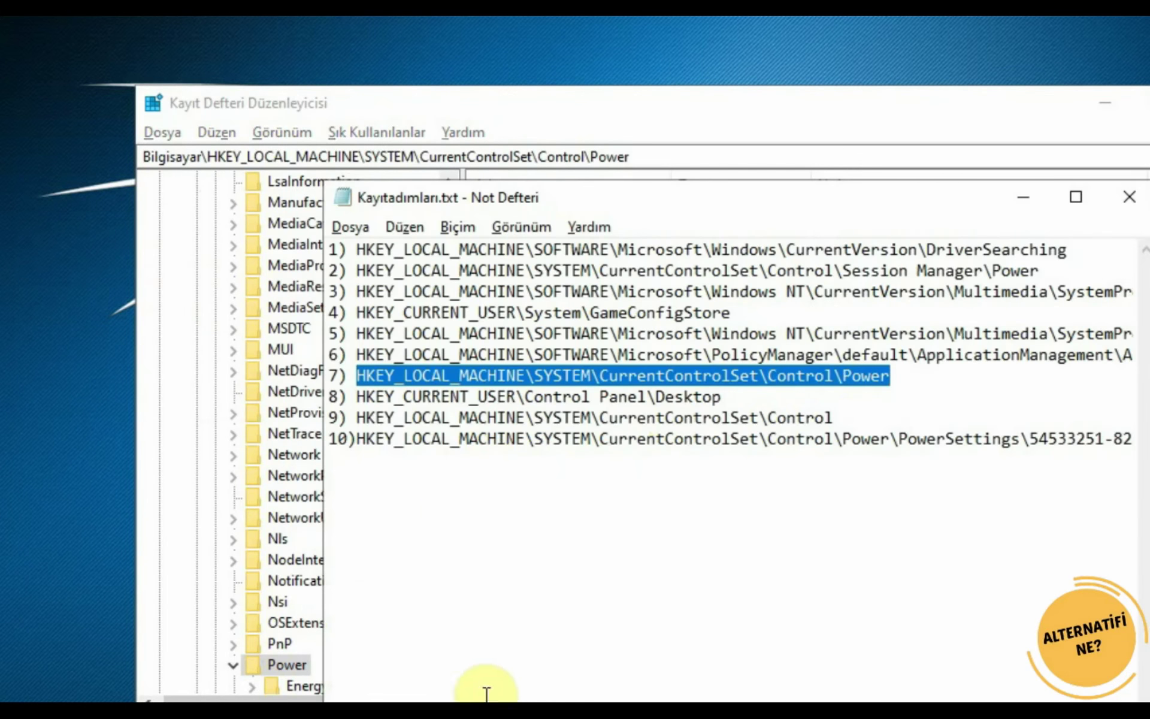
left_click_drag(357, 395, 721, 397)
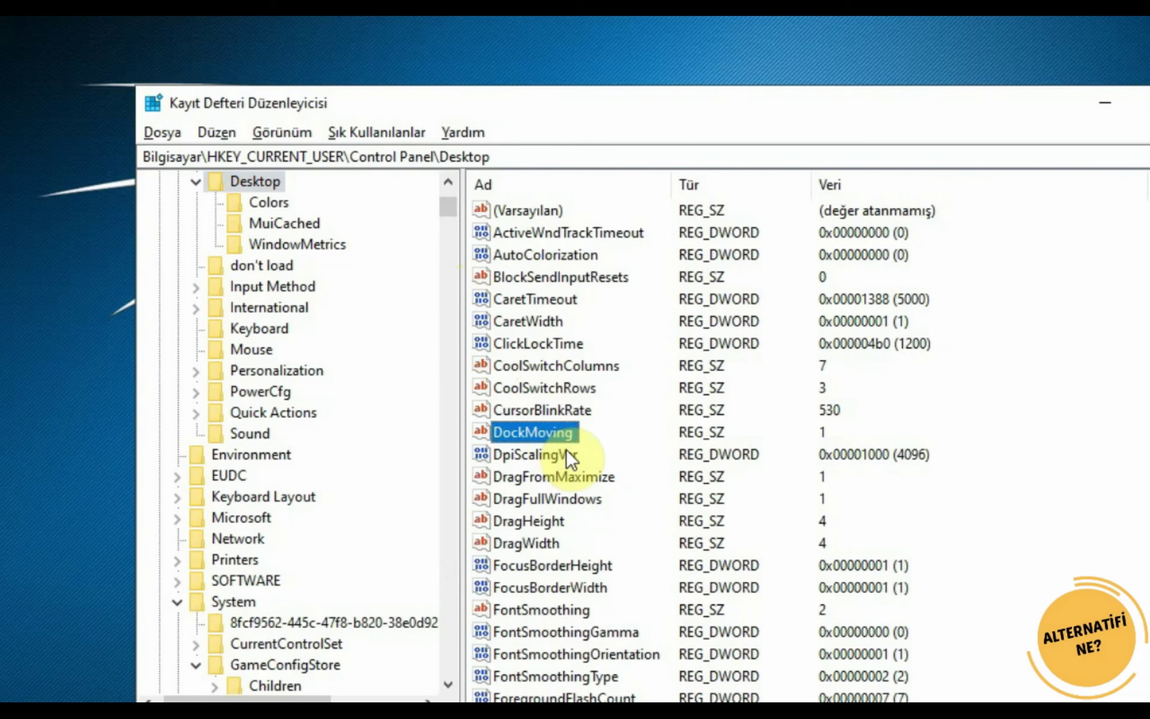
- Set the MenuShowDelay string in the Control Panel\Desktop key to 0
key("m")
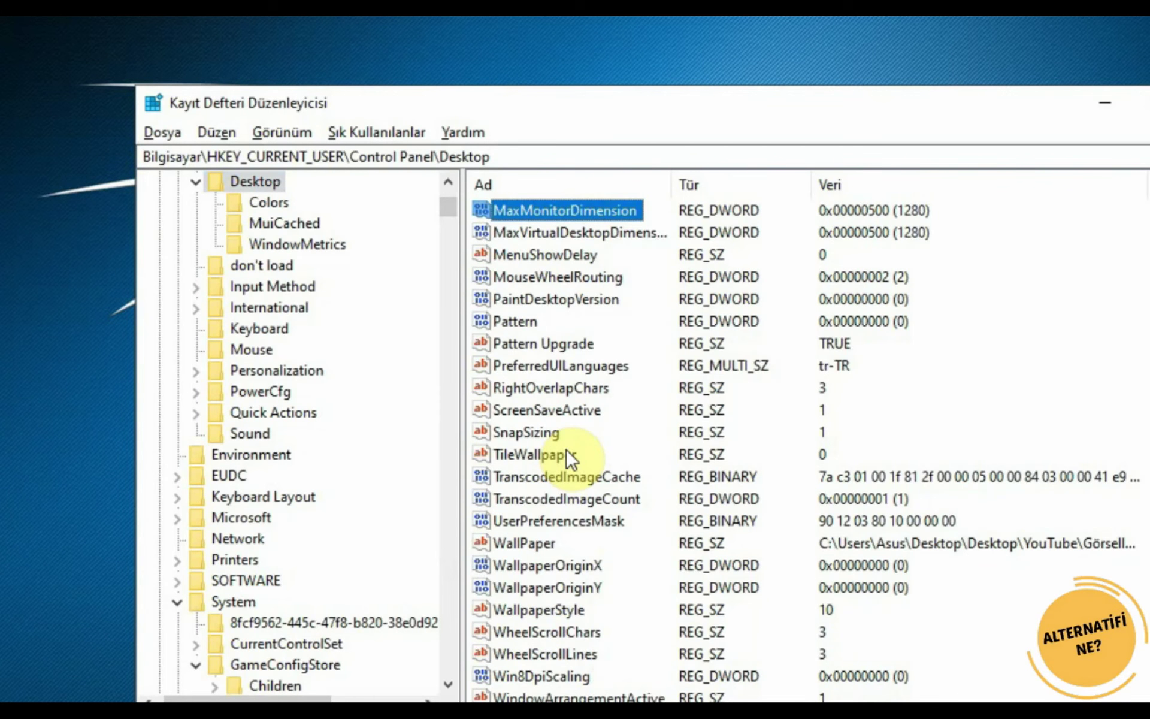
scroll(569, 301, "up", 1)
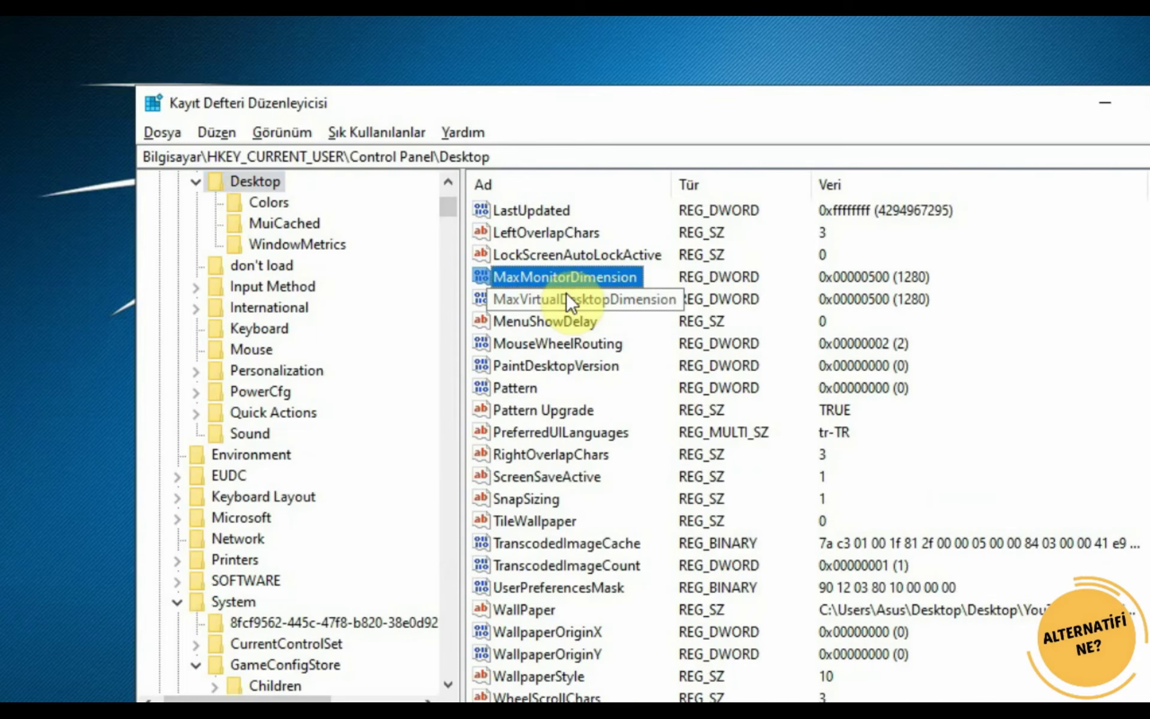
left_click(570, 321)
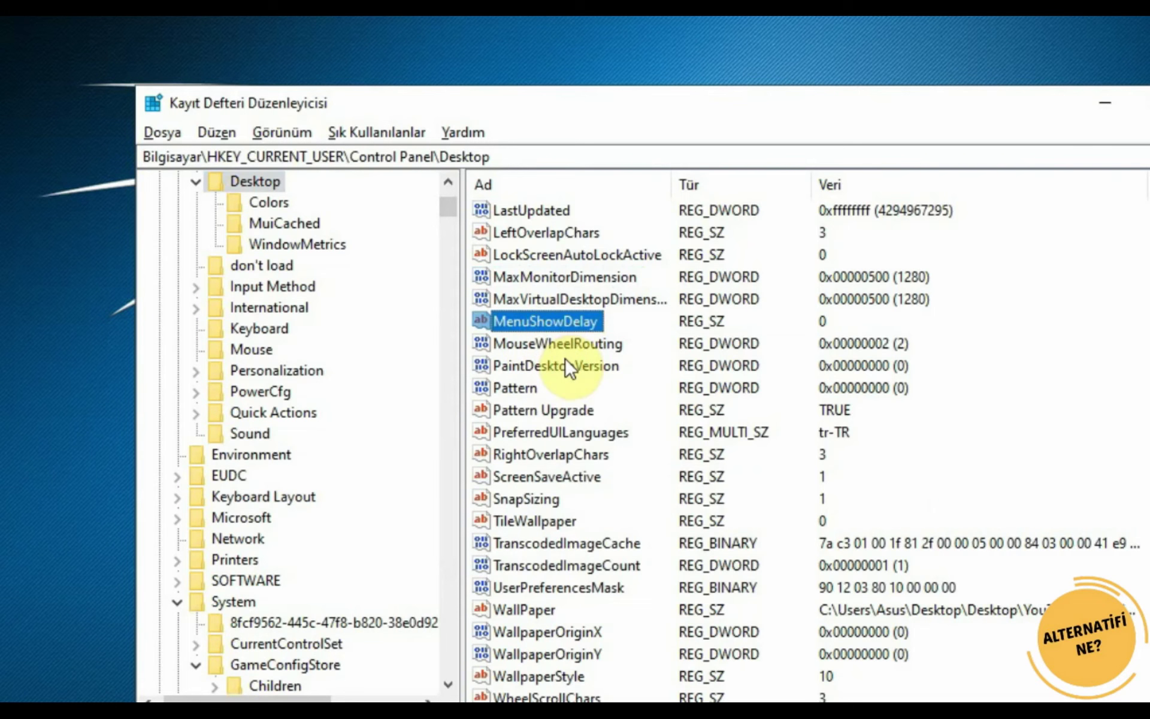
double_click(566, 314)
type("0")
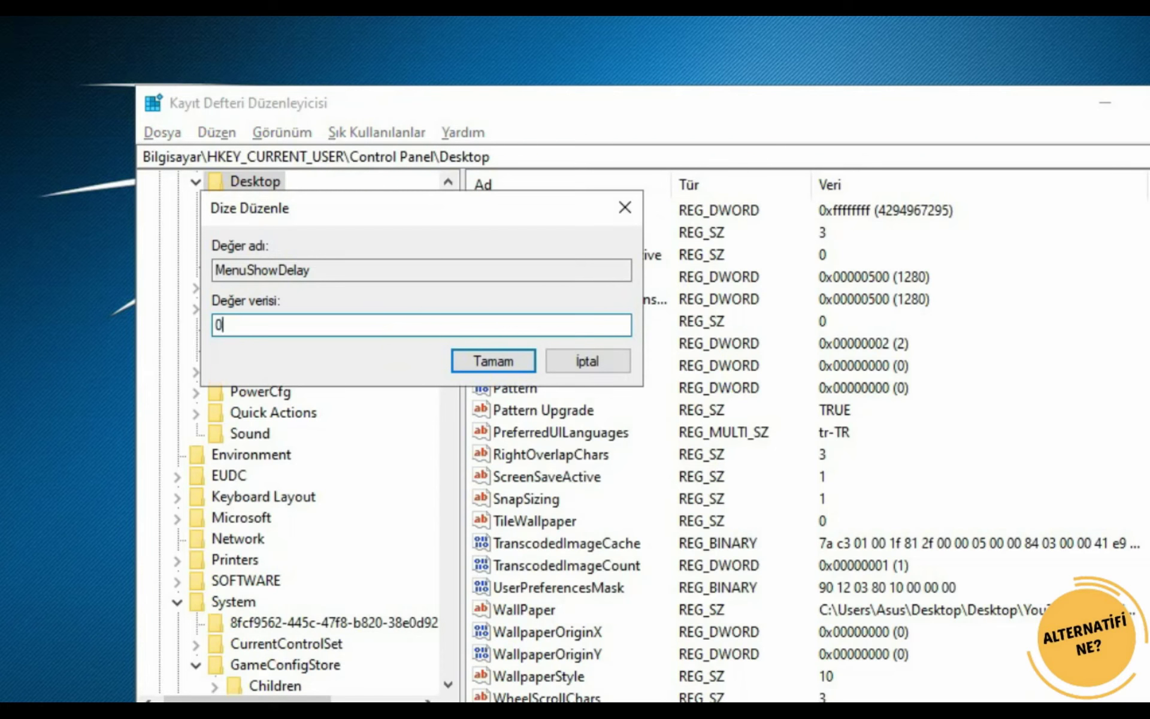
key("Return")
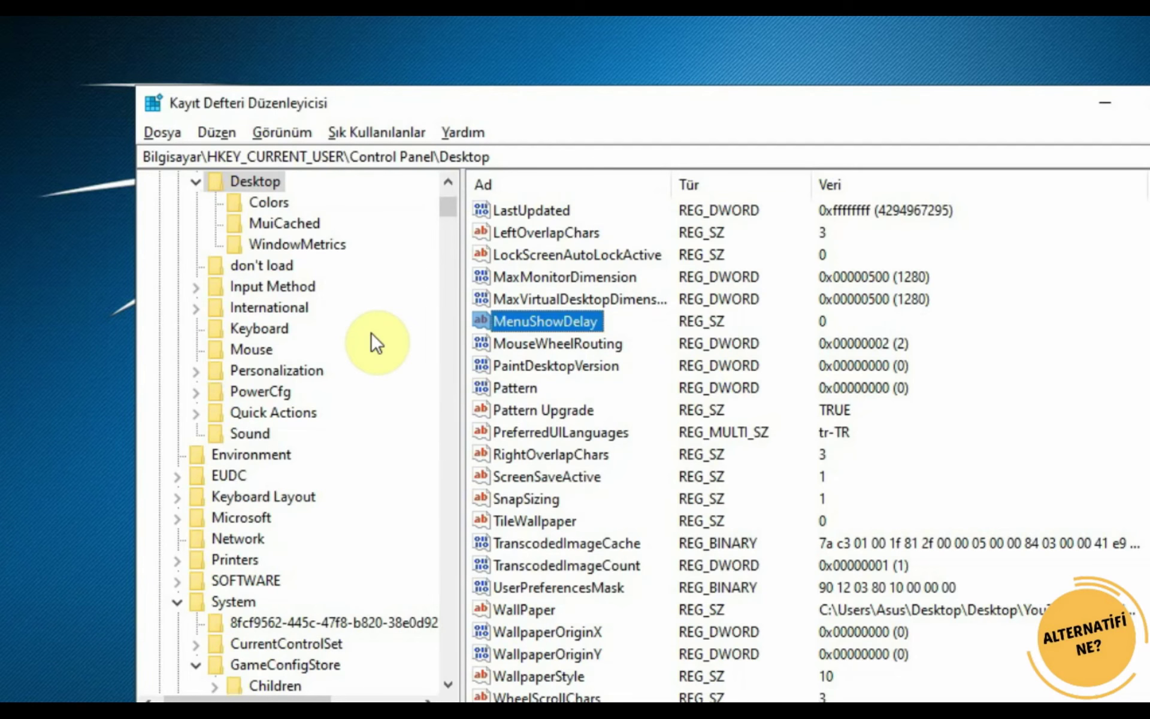
- Copy the ninth path from Kayıtadımları.txt and go to that HKEY_LOCAL_MACHINE\SYSTEM\CurrentControlSet\Control key in the Registry Editor
key("alt+Tab")
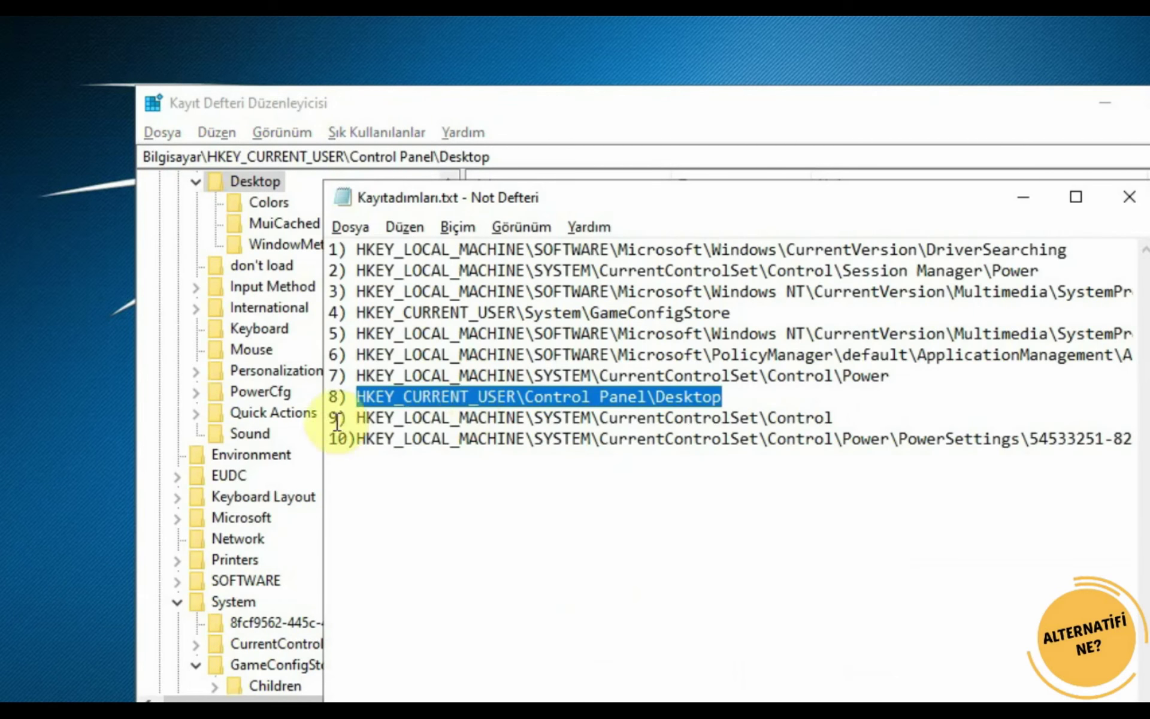
left_click_drag(357, 418, 847, 413)
key("ctrl+c")
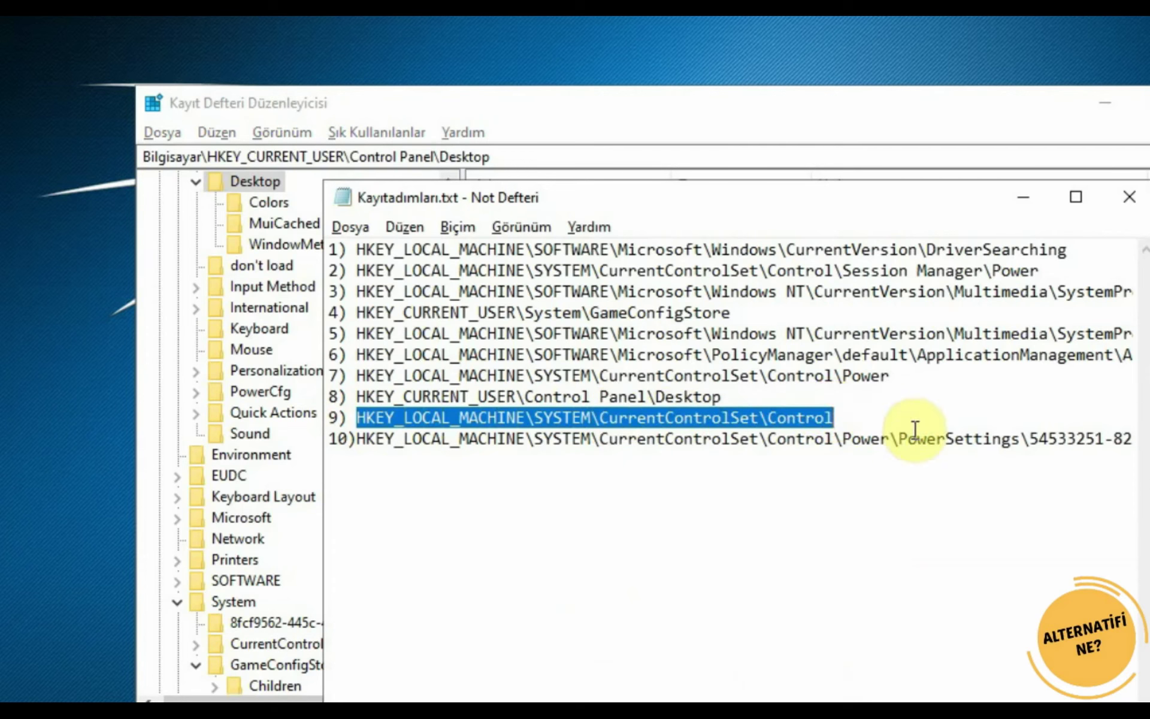
key("alt+Tab")
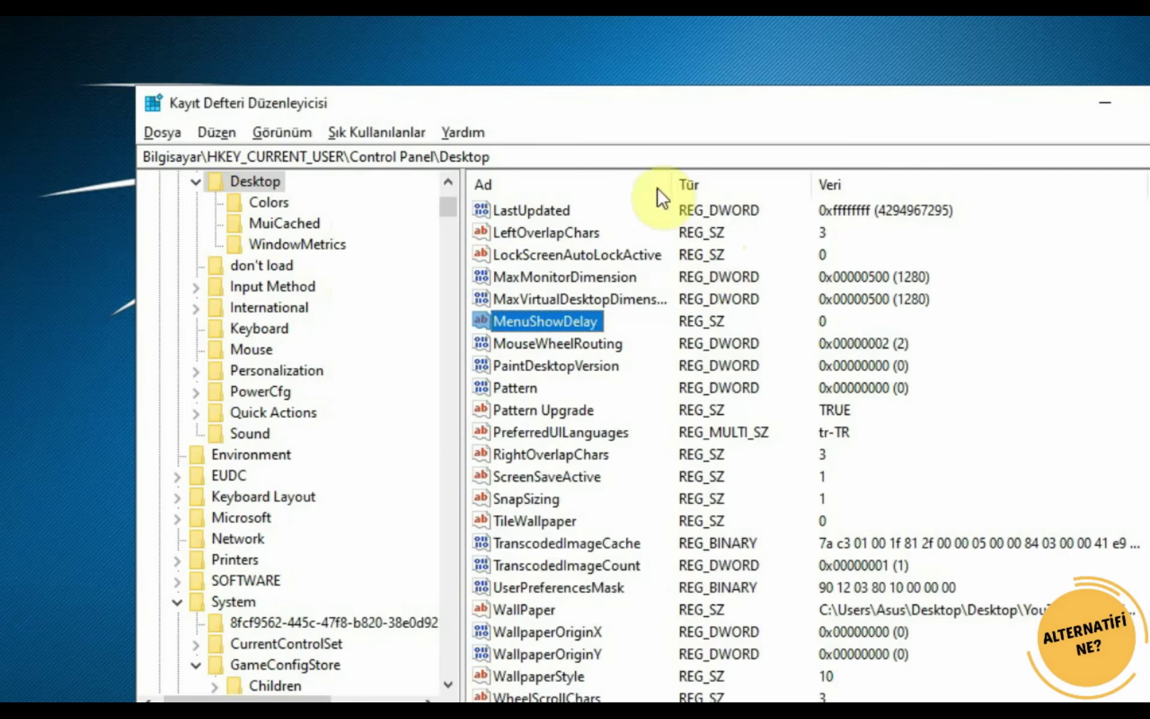
left_click(602, 149)
key("ctrl+v")
key("Return")
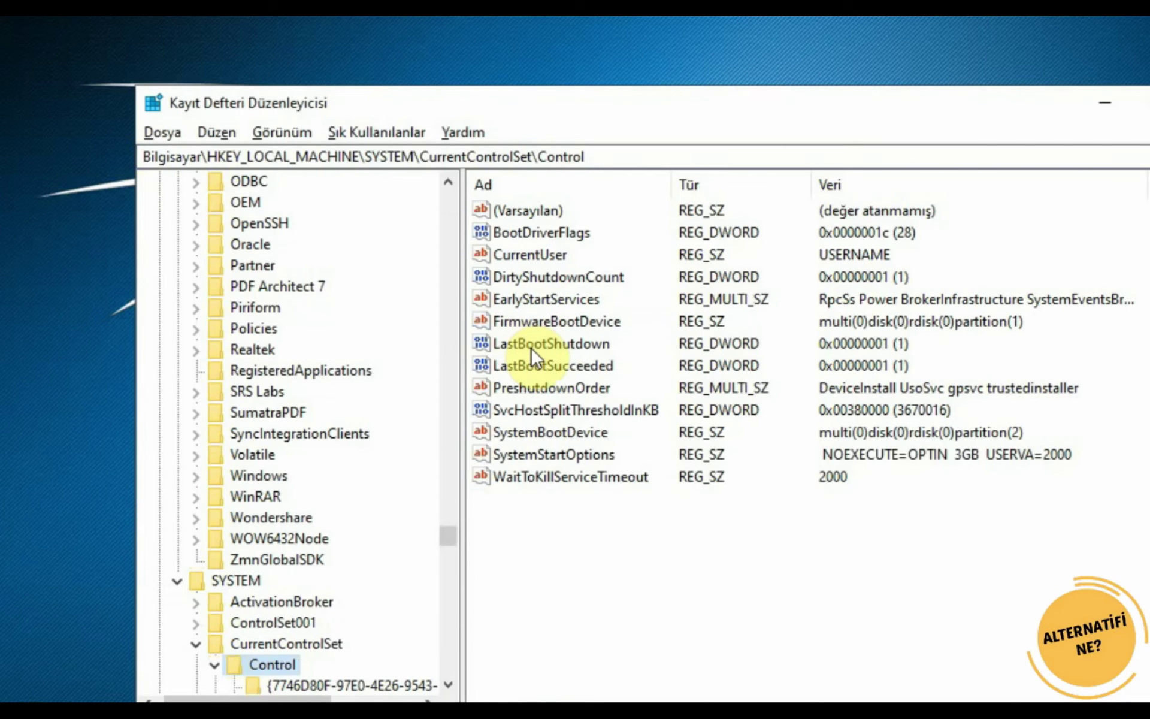
- Set the WaitToKillServiceTimeout string in the CurrentControlSet\Control key to 2000
double_click(563, 486)
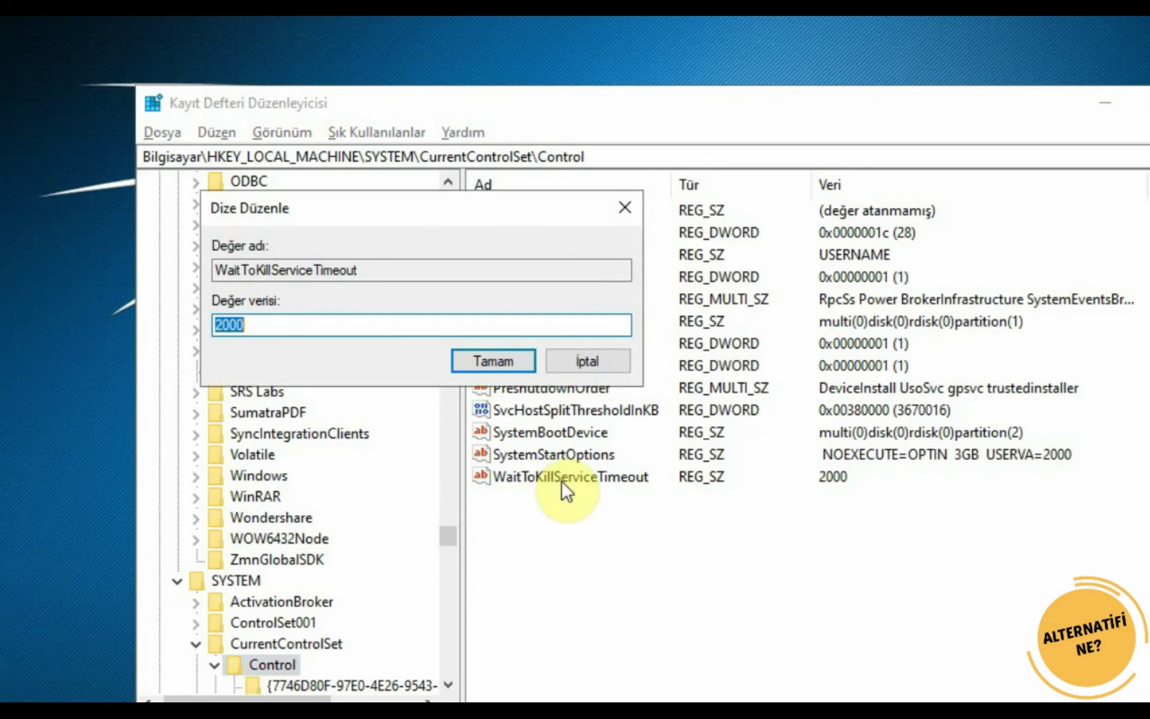
left_click(330, 326)
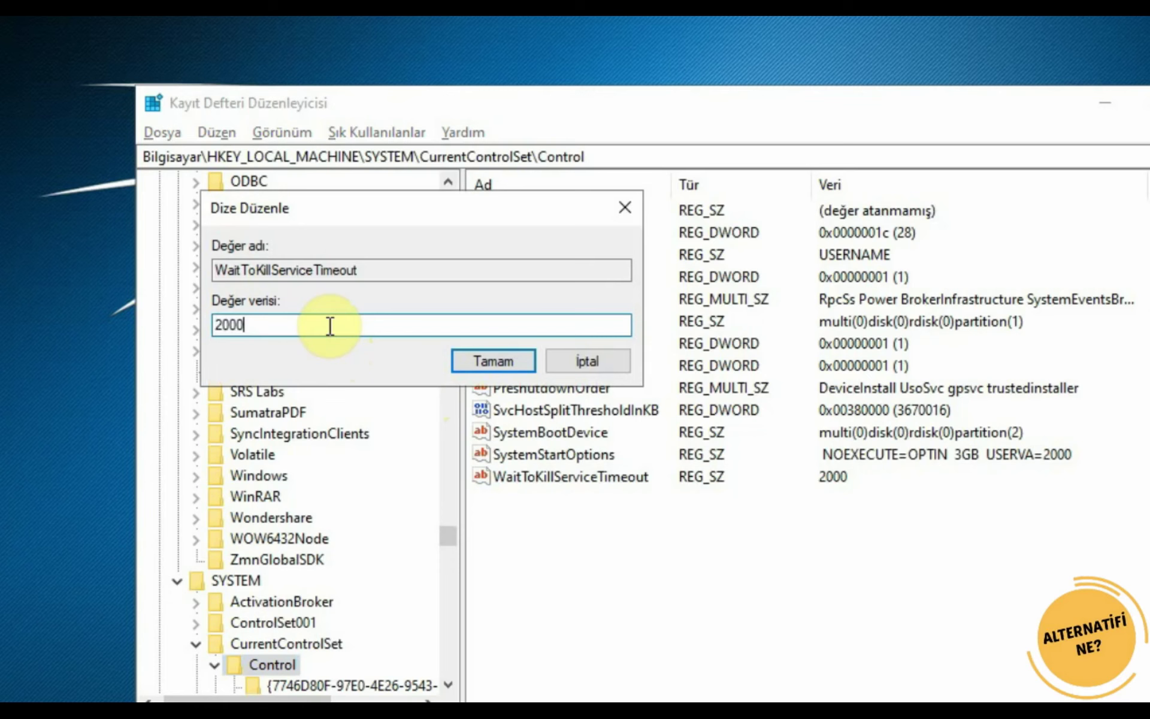
key("ctrl+a")
type("2000")
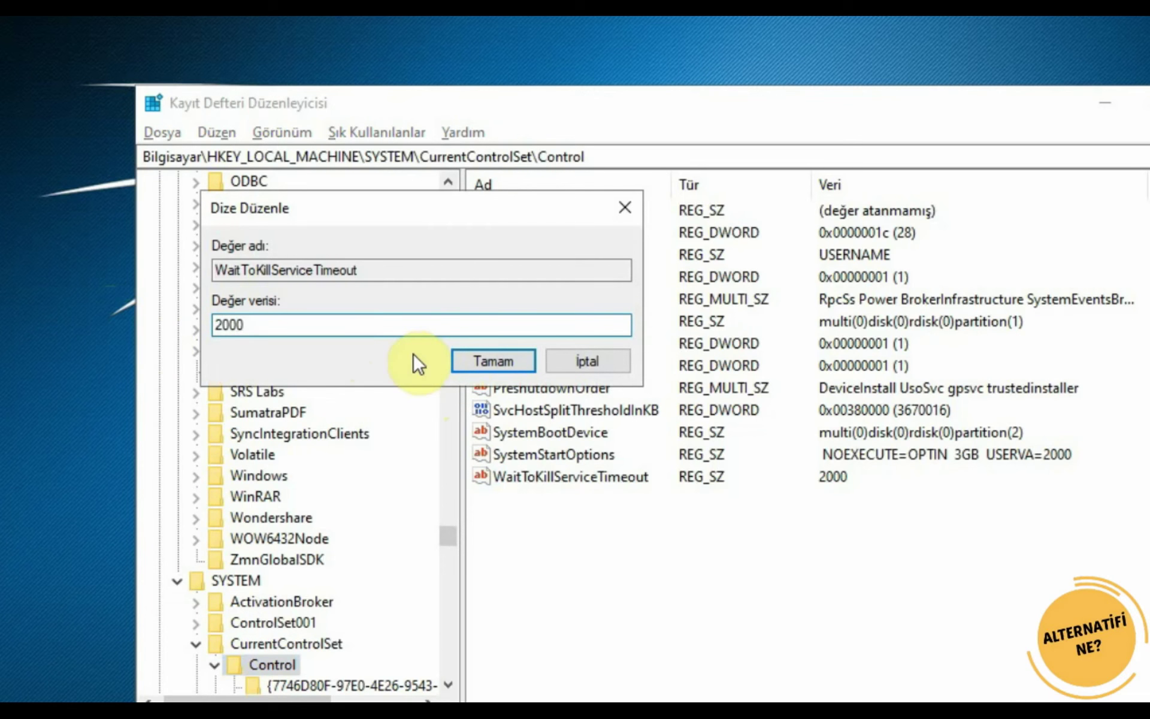
left_click(460, 360)
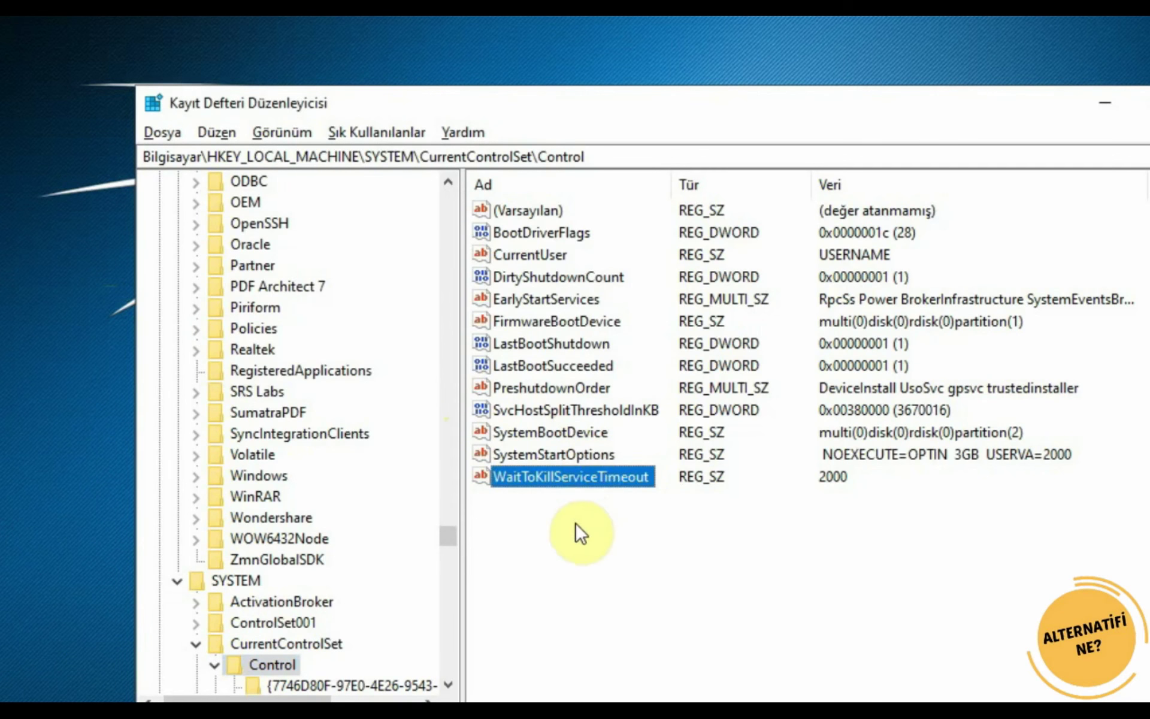
- Copy the tenth path from Kayıtadımları.txt and go to that Power\PowerSettings subkey ending in 943c8cb6-6f93-4227-ad87-e9a3feec08d1 in the Registry Editor
key("alt+Tab")
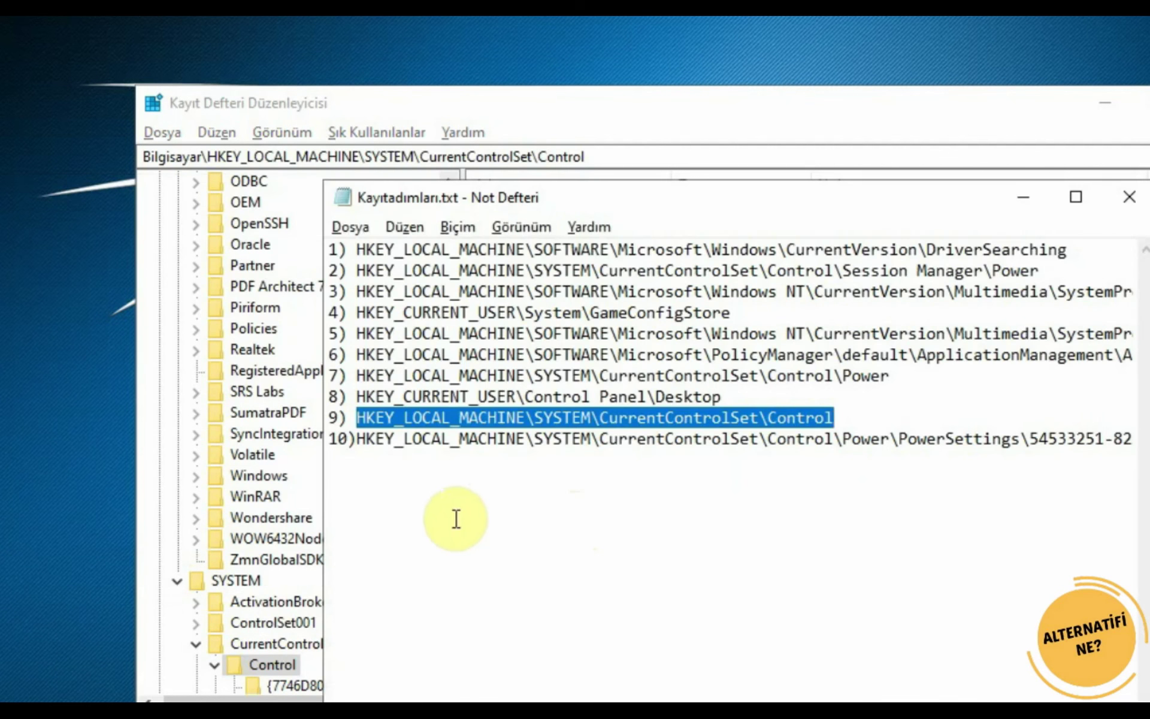
left_click_drag(358, 438, 1132, 439)
key("ctrl+c")
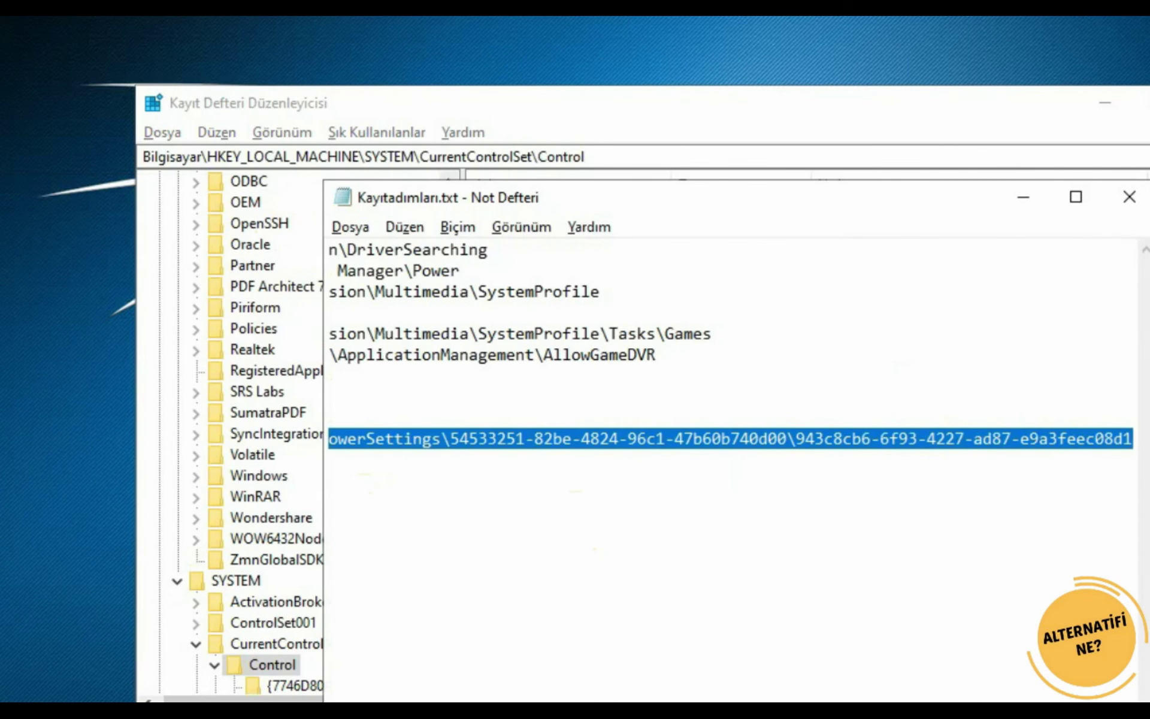
key("alt+Tab")
left_click(631, 158)
key("BackSpace")
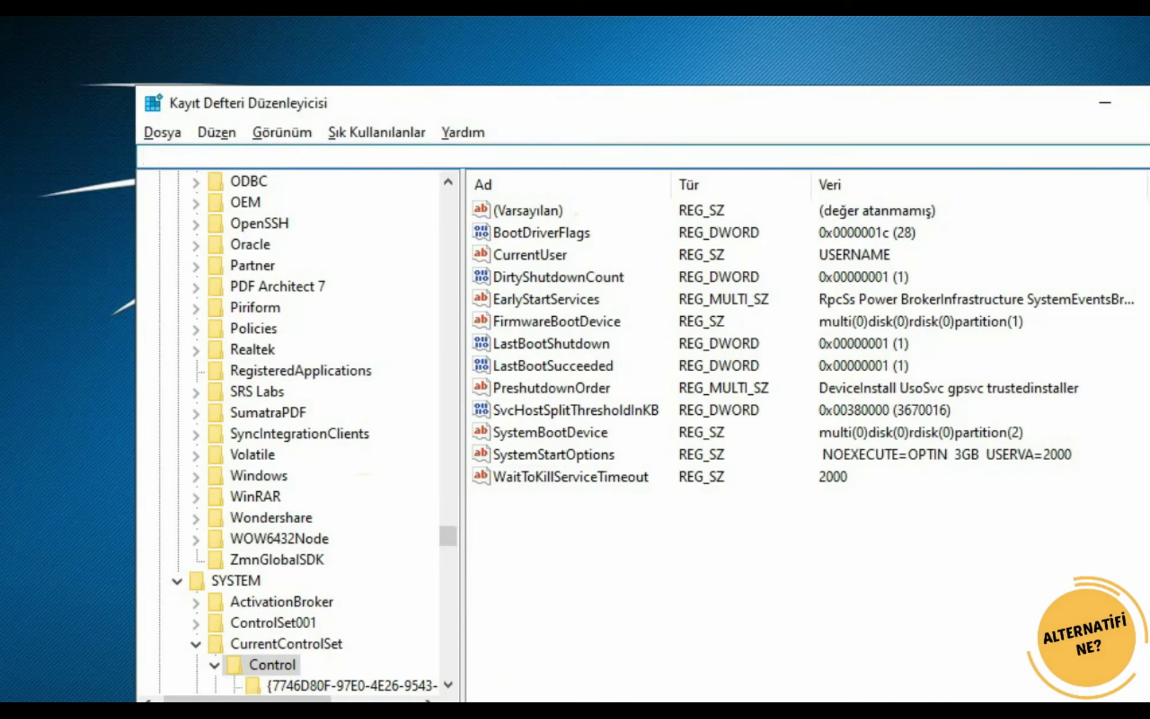
key("ctrl+v")
key("alt+Tab")
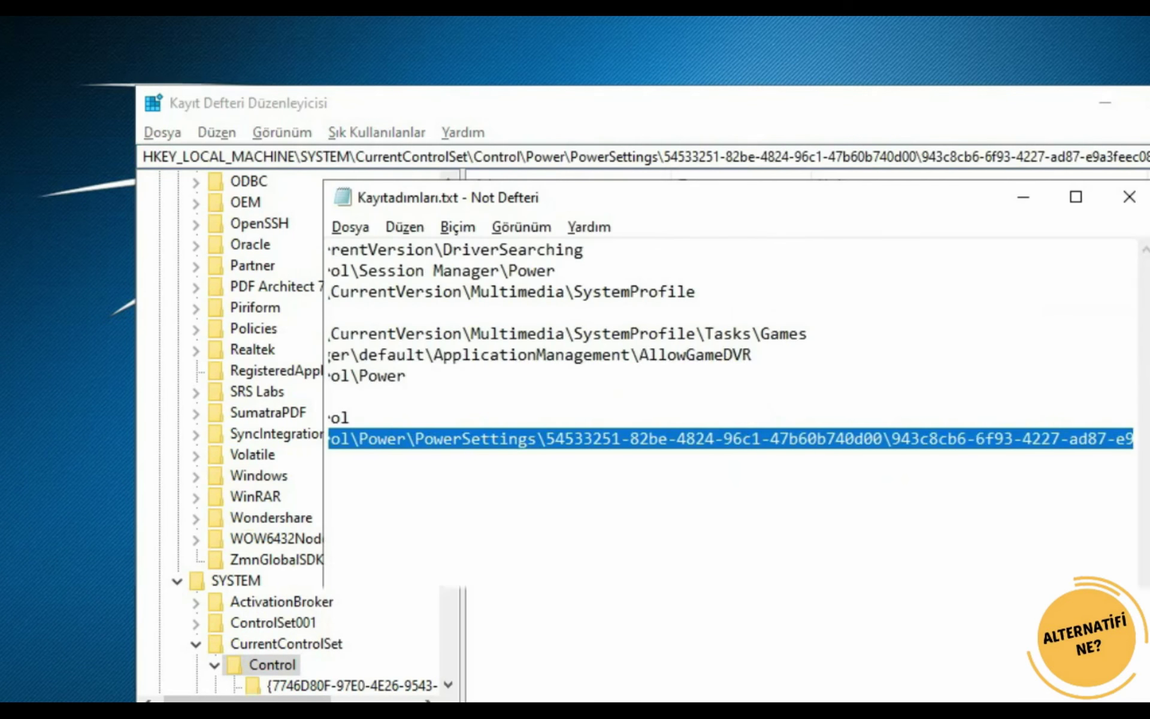
left_click(398, 697)
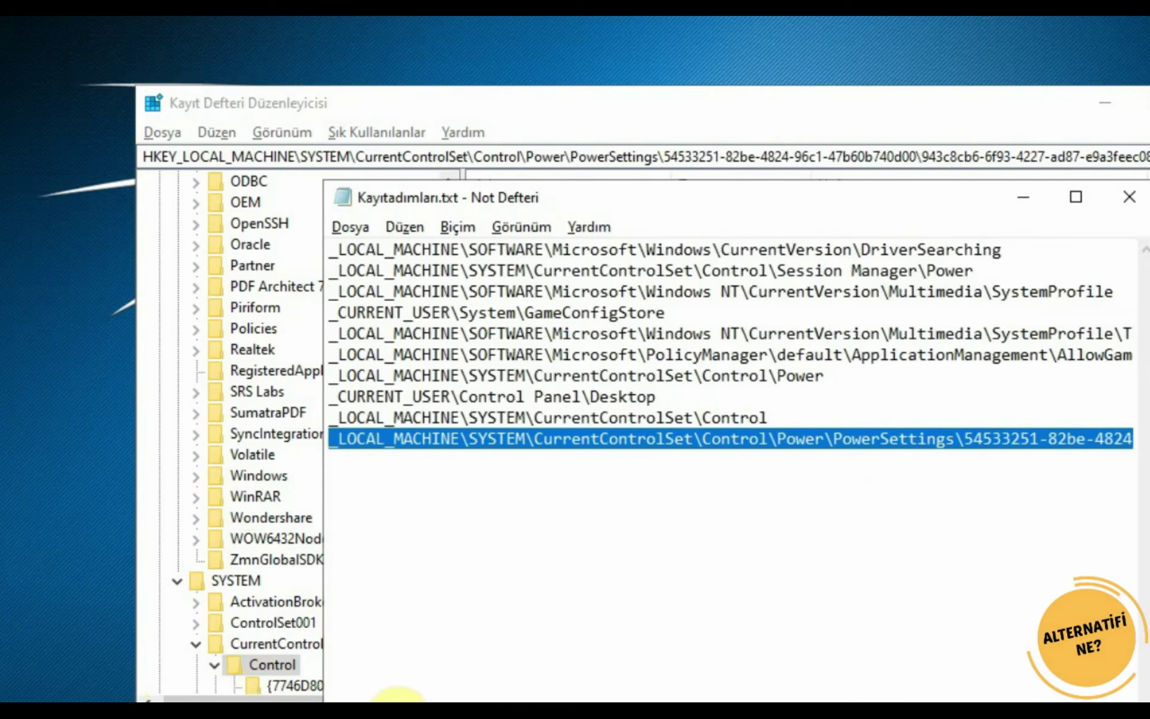
left_click(398, 698)
key("alt+Tab")
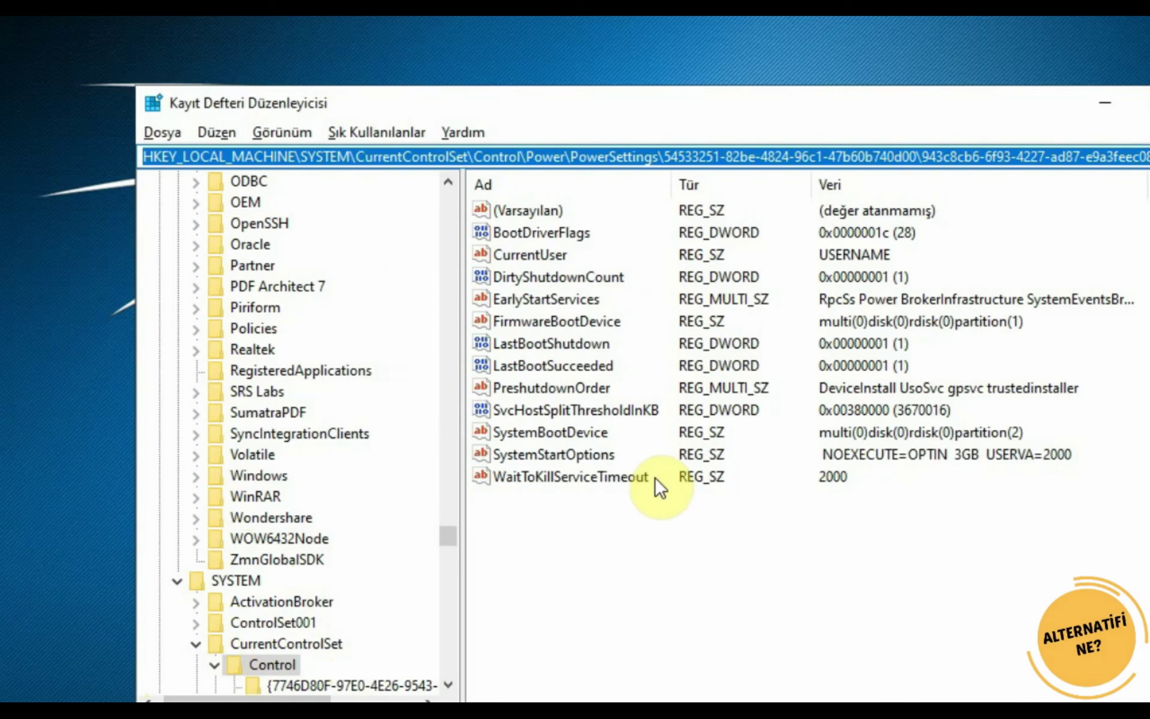
key("Return")
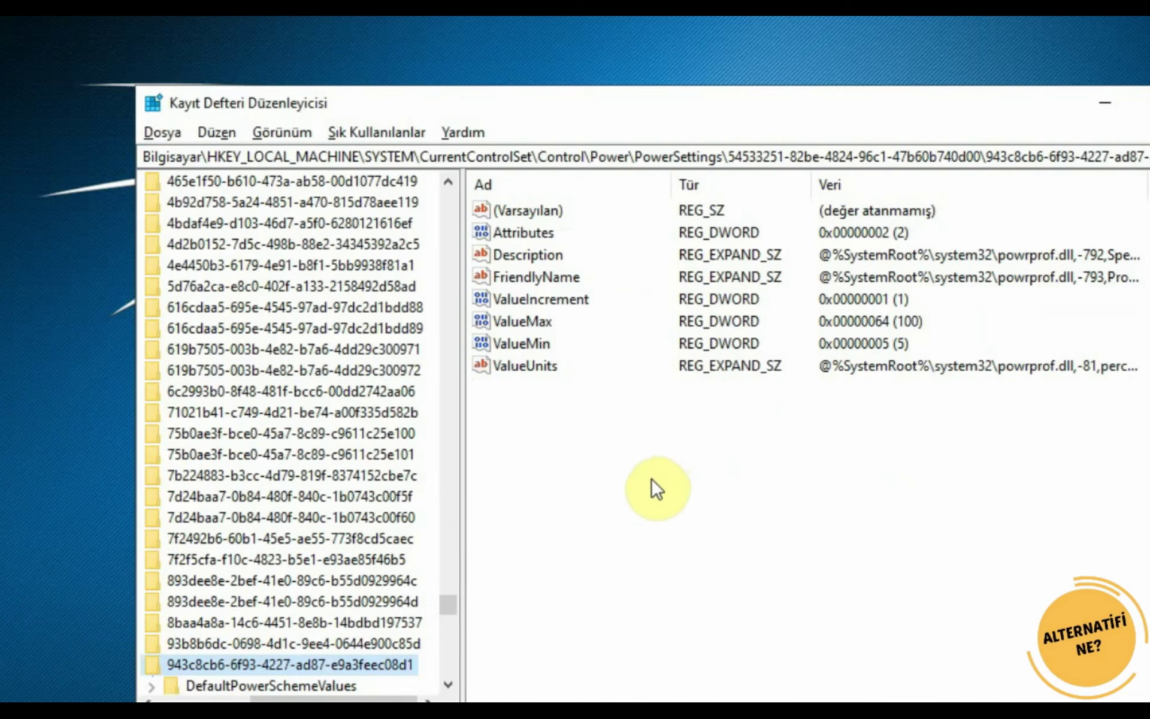
- Set the Attributes DWORD in the 943c8cb6-6f93-4227-ad87-e9a3feec08d1 key to 2 with hexadecimal base
double_click(527, 233)
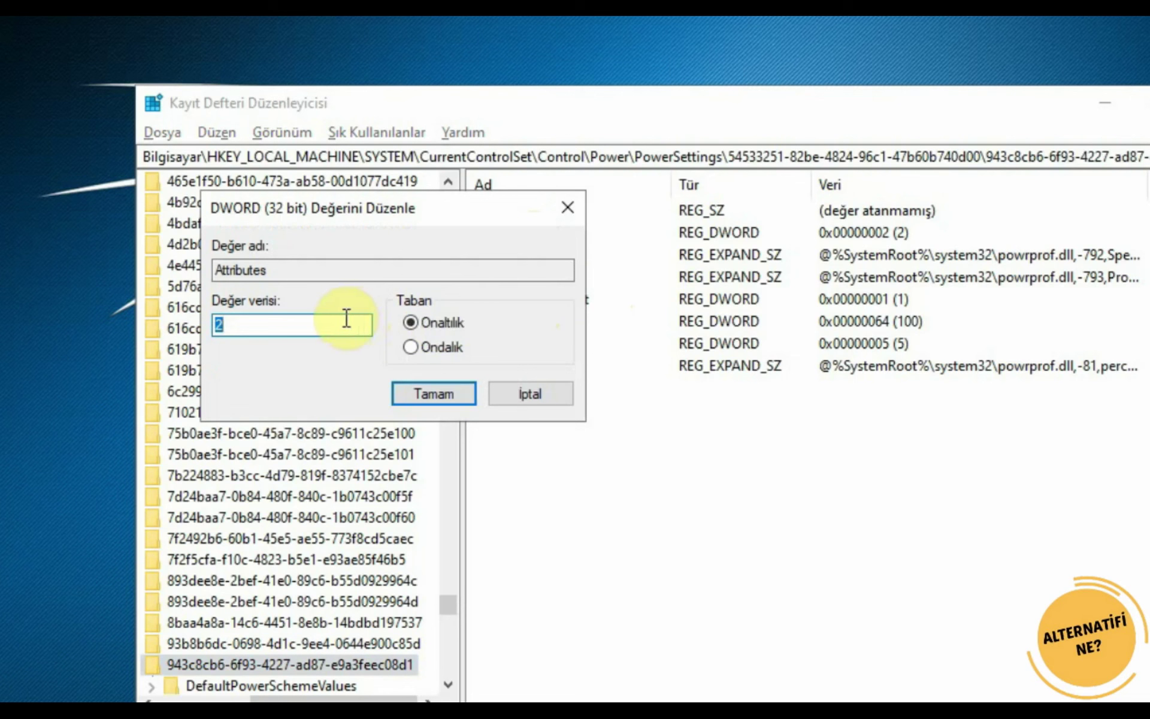
type("2")
left_click(417, 390)
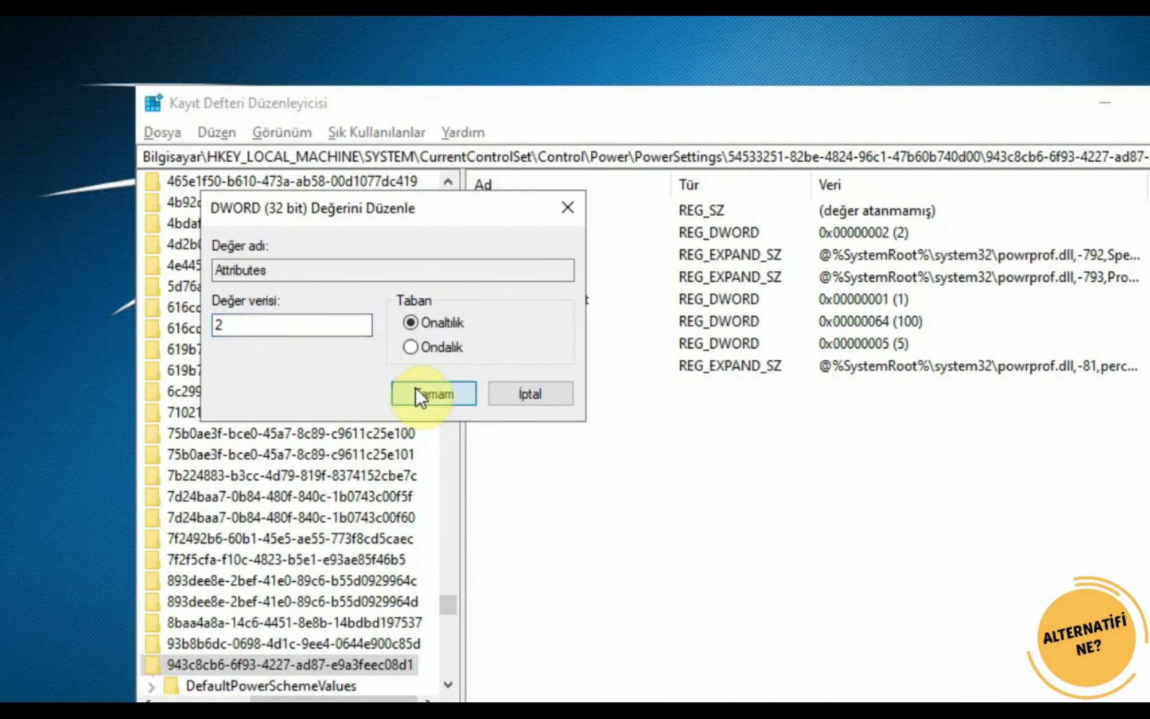
left_click(756, 514)
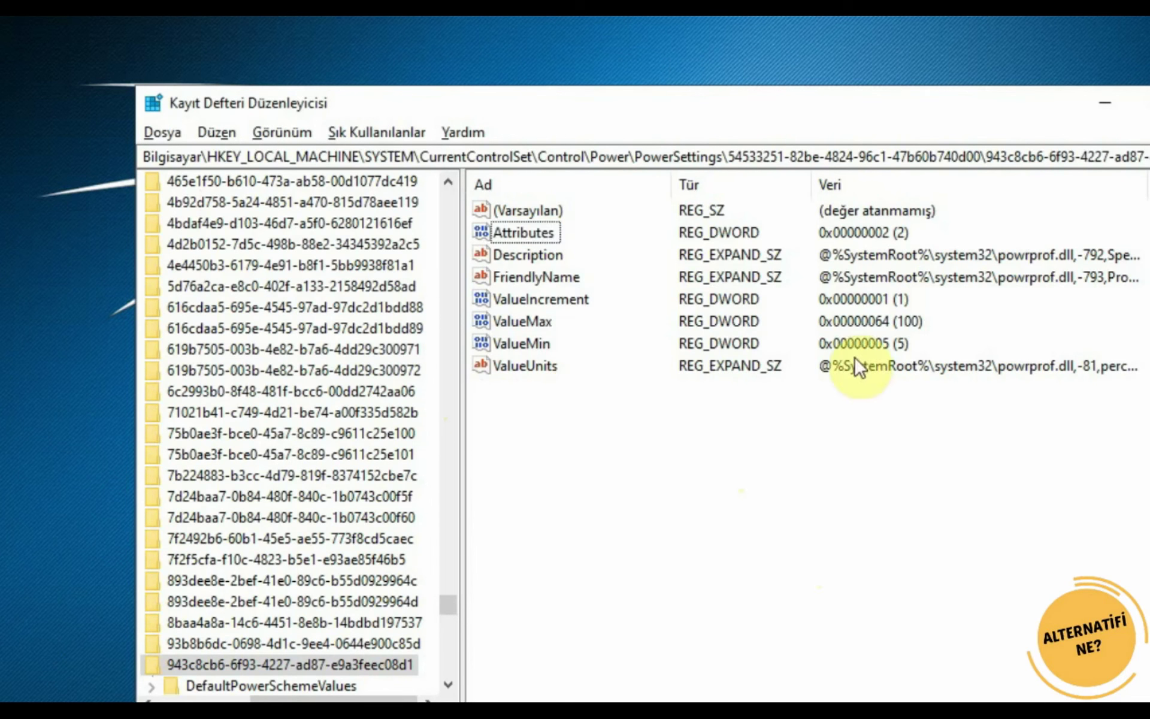